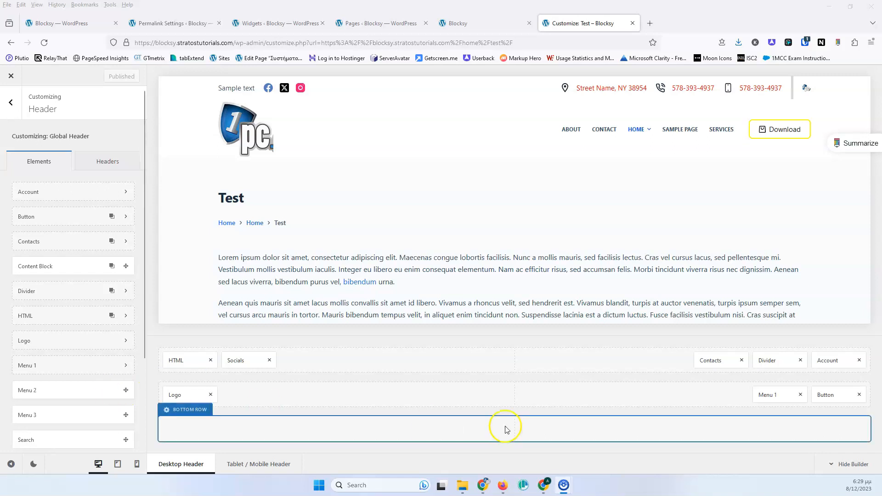
- Assign the Main menu to the header's Menu 1 element and check its Services dropdown in the preview
left_click(779, 396)
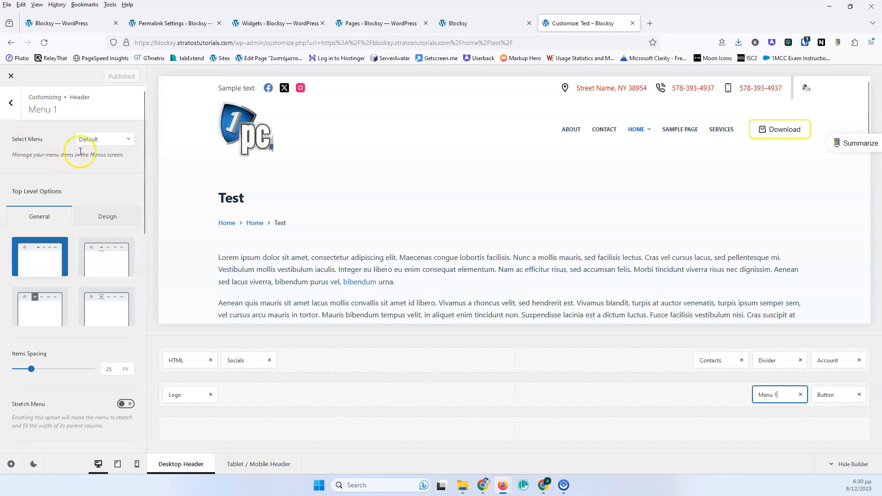
left_click(104, 143)
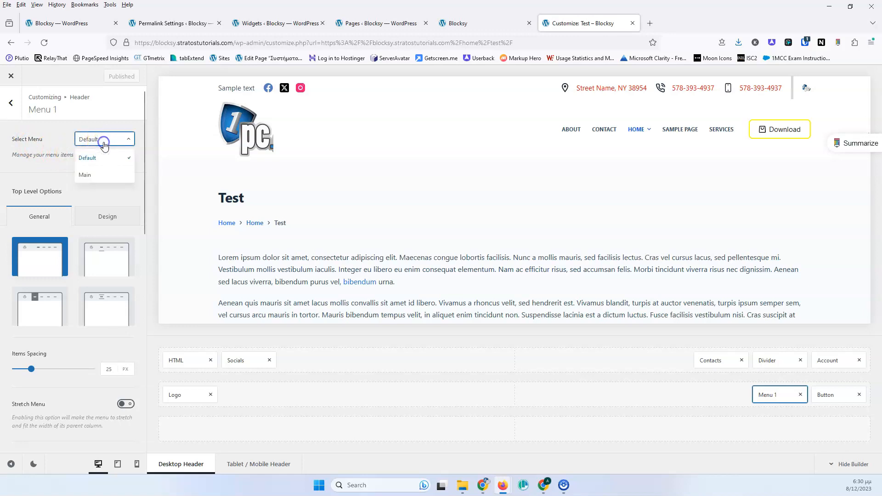
left_click(96, 177)
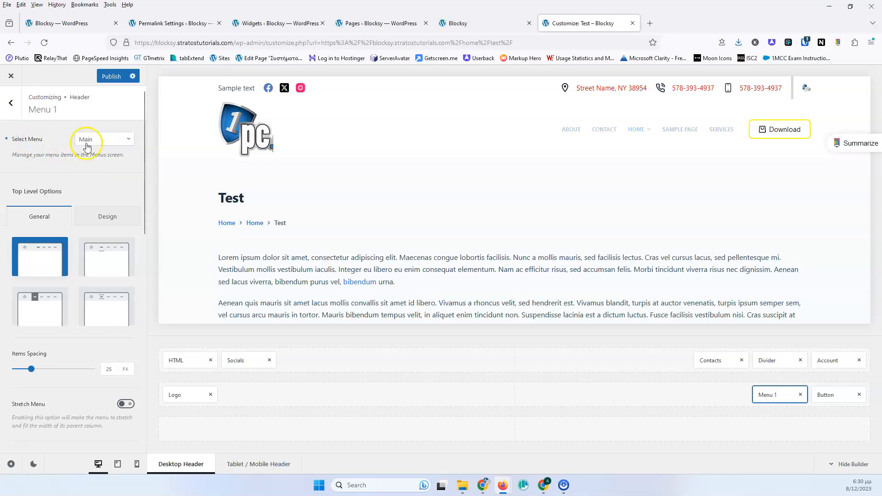
mouse_move(680, 132)
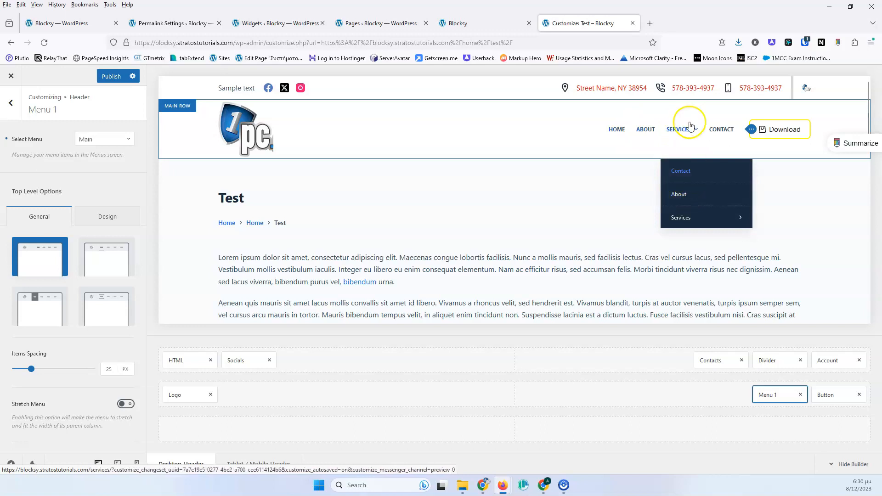
mouse_move(687, 221)
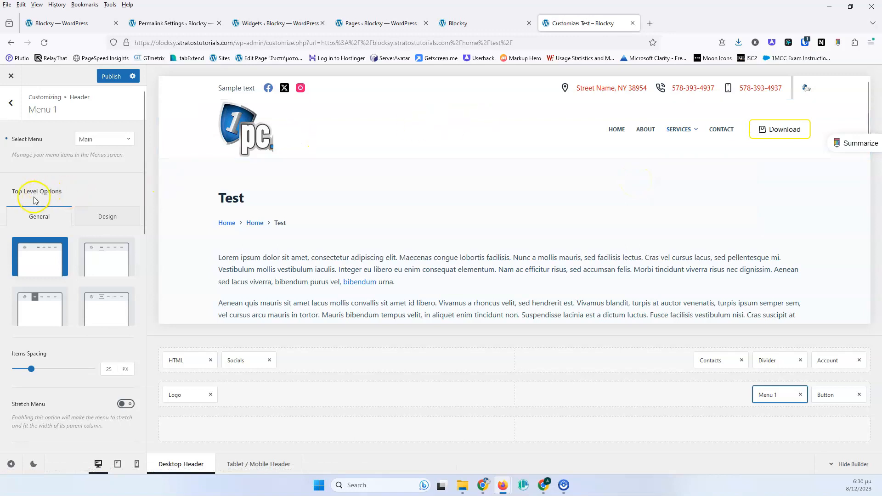
- Examine Menu 1's Top Level Options and Dropdown Options, comparing them with the menu items in the preview
scroll(39, 193, "down", 3)
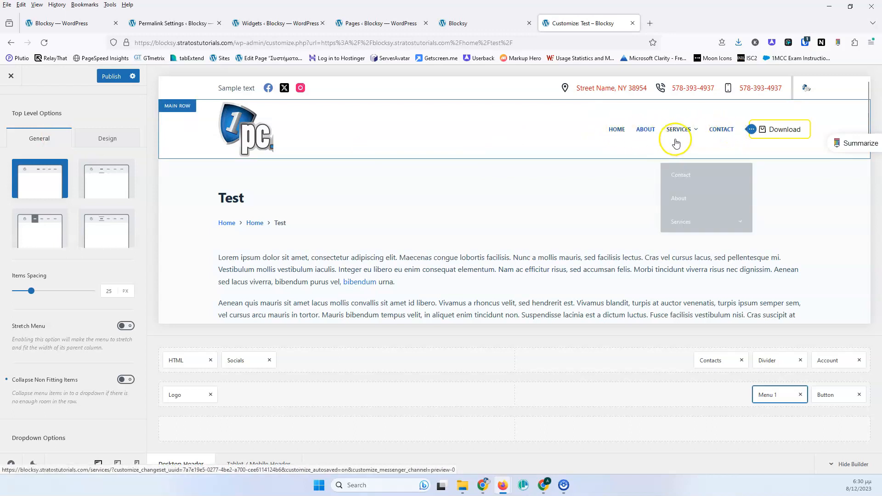
scroll(27, 275, "down", 4)
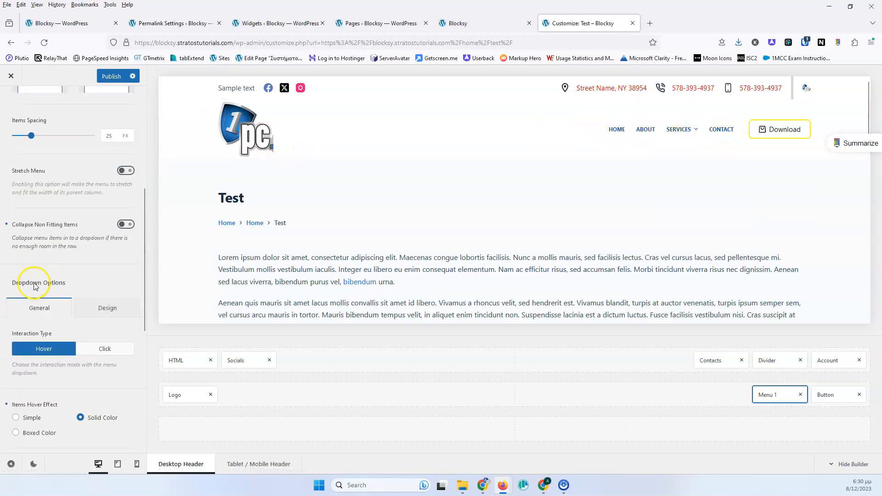
scroll(20, 294, "down", 4)
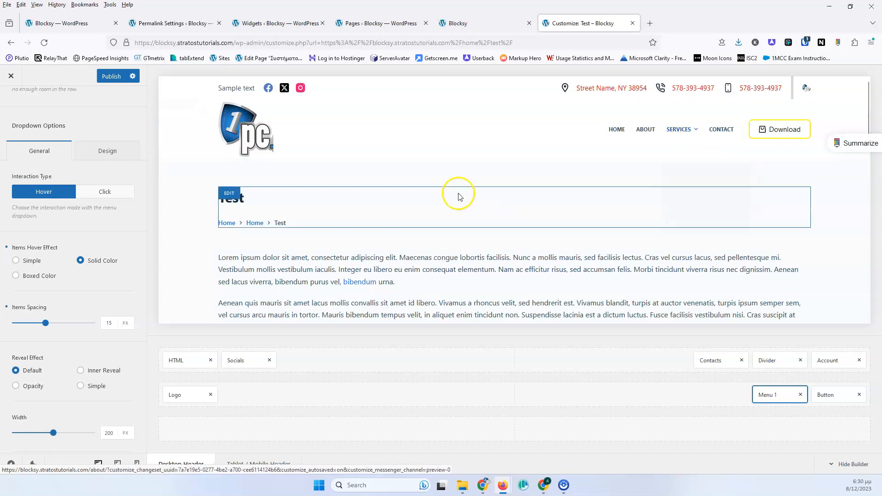
scroll(107, 227, "down", 3)
scroll(82, 283, "up", 9)
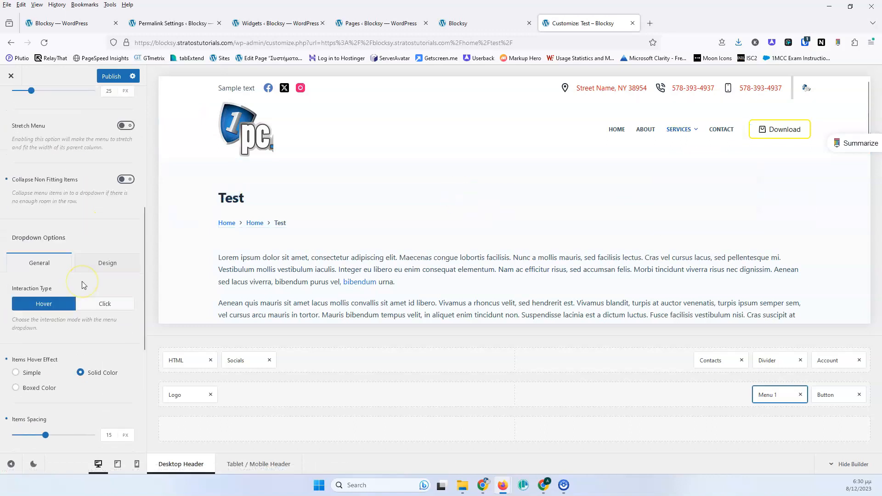
scroll(69, 340, "down", 2)
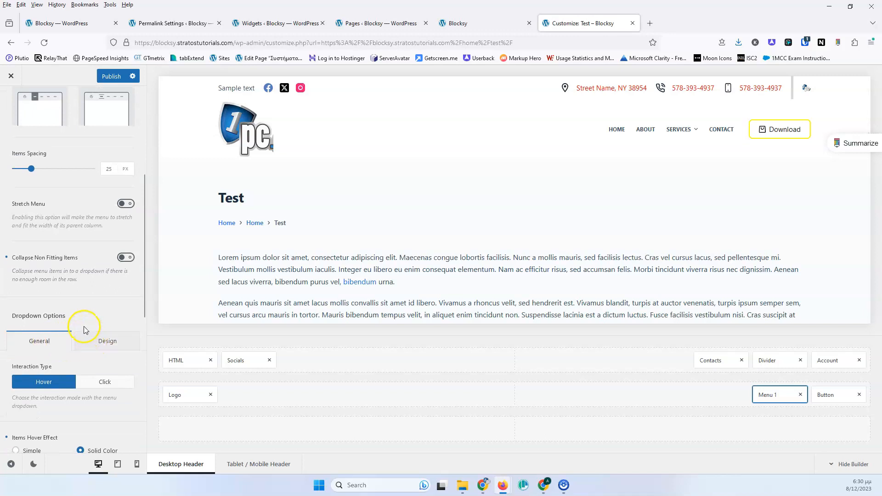
scroll(55, 323, "up", 3)
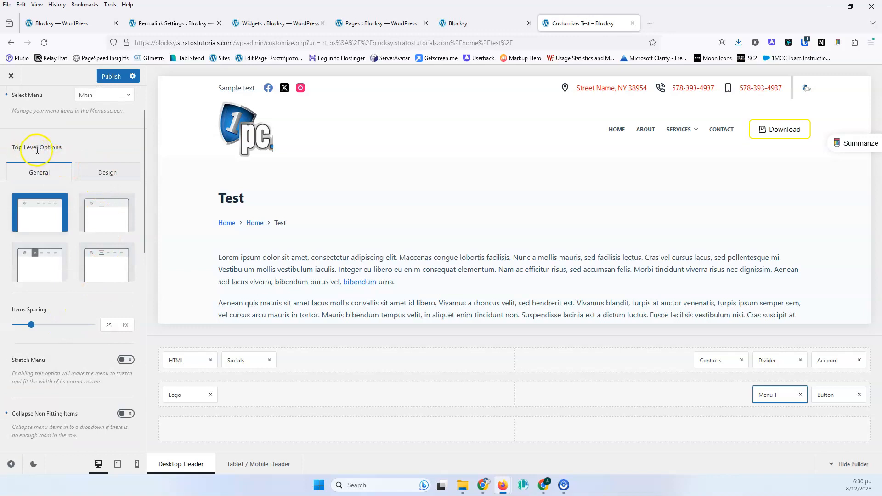
scroll(96, 166, "down", 5)
scroll(90, 221, "up", 3)
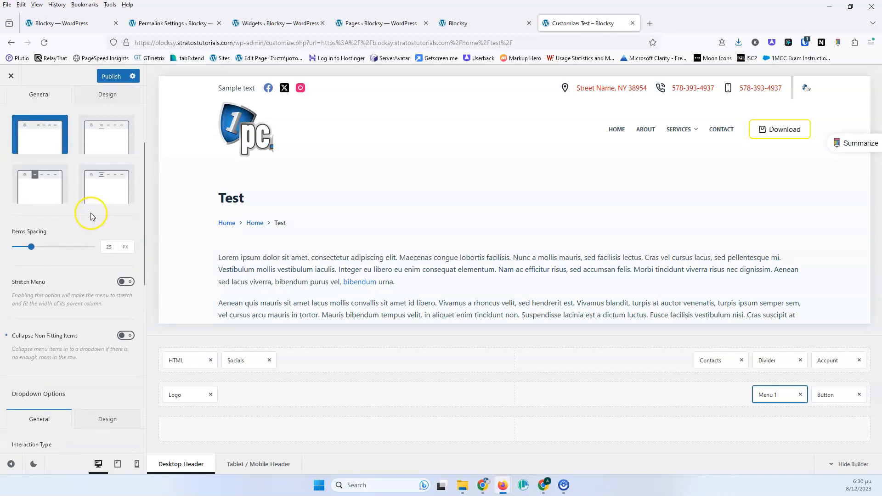
scroll(93, 220, "up", 3)
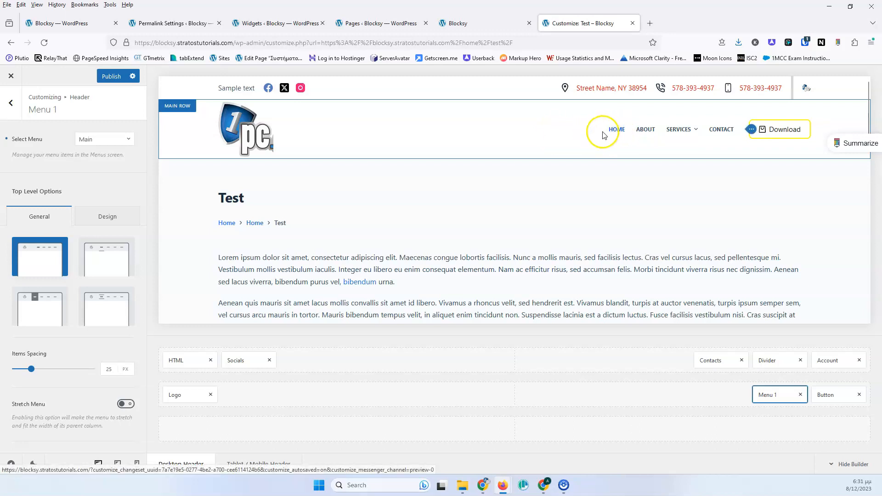
mouse_move(665, 132)
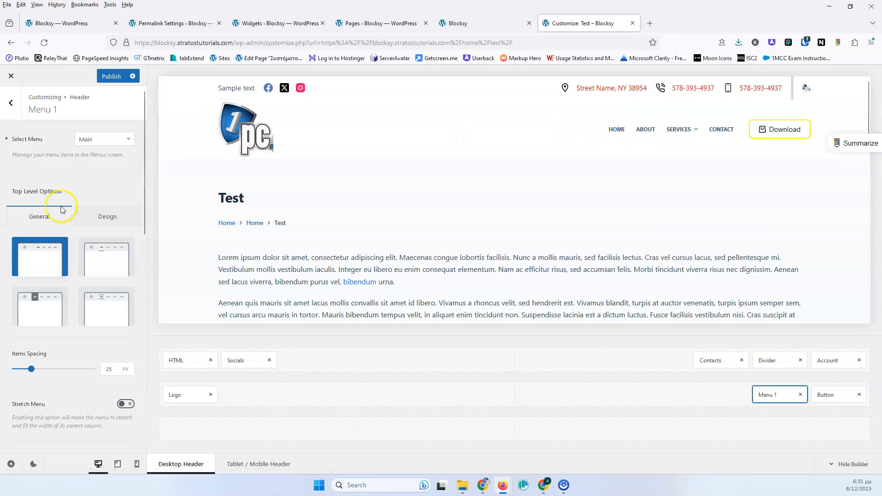
- Try the Type 2, Type 3 and Type 4 top-level menu styles, checking their hover effects in the preview
left_click(105, 260)
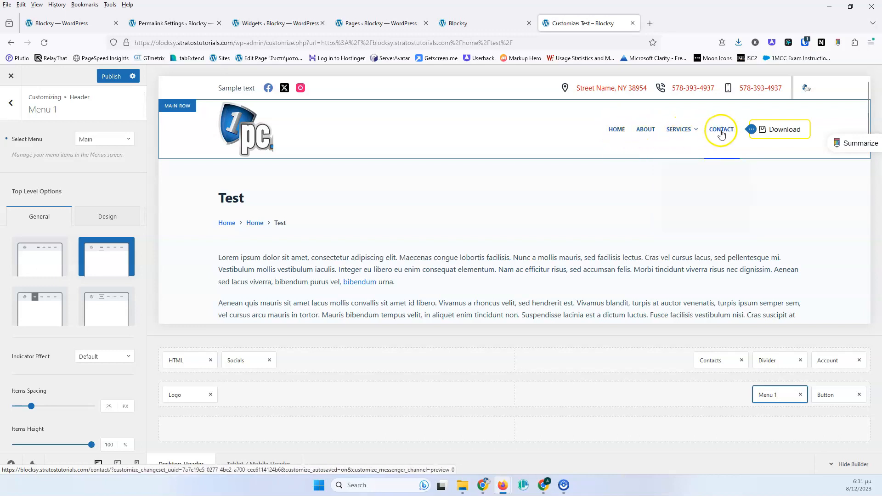
left_click(40, 311)
mouse_move(695, 137)
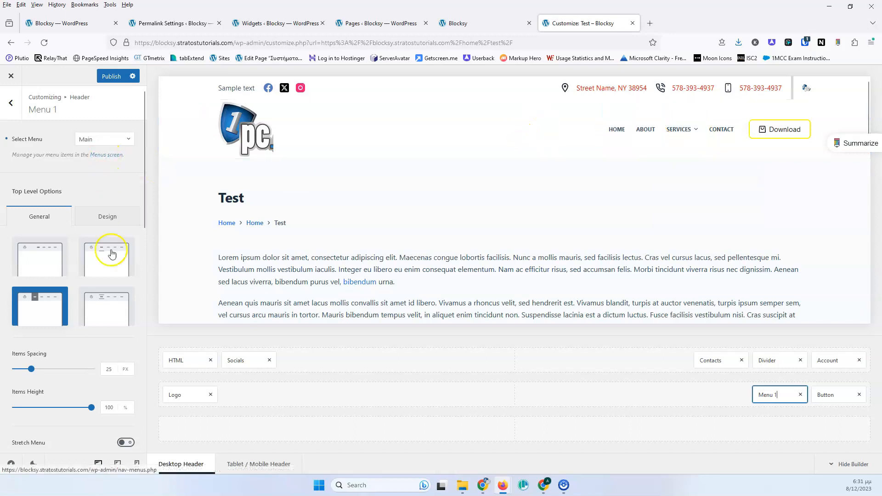
left_click(105, 307)
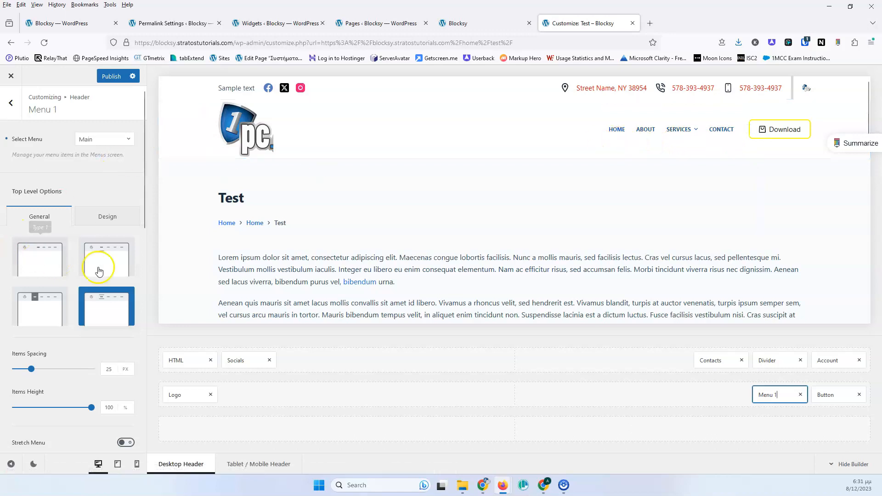
- Set Menu 1's items spacing to 30 px and items height to 80%, using the Type 3 style
scroll(85, 310, "down", 2)
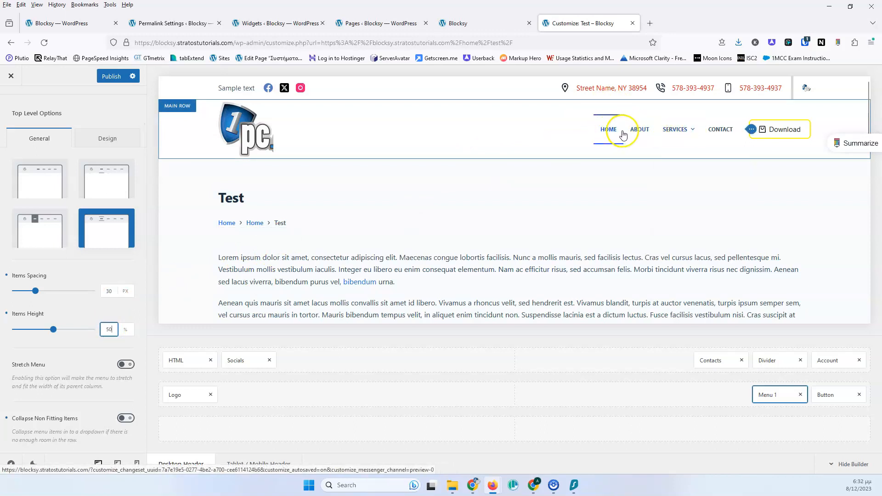
left_click(43, 233)
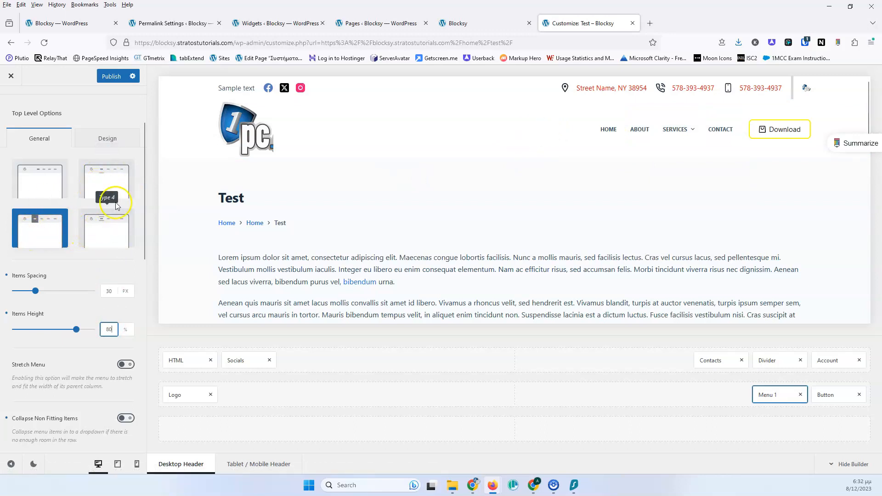
- Try the Type 2 menu style with the Center to Sides and Left to Right indicator effects
left_click(108, 180)
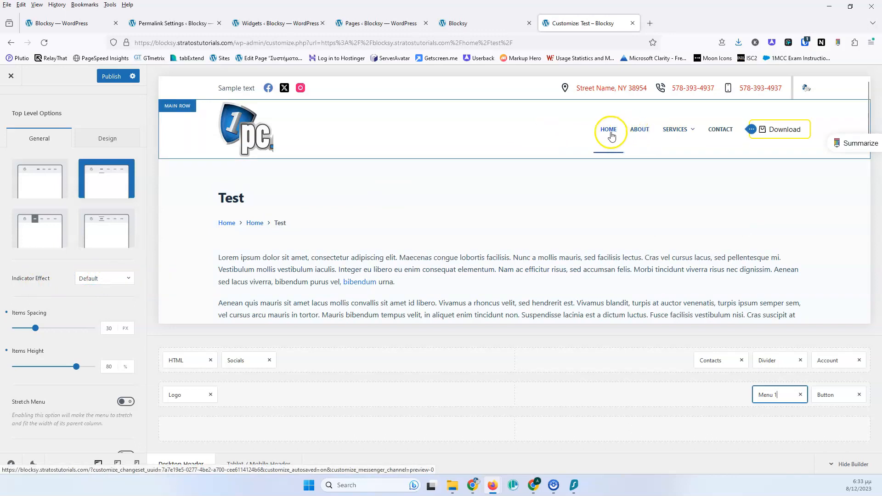
left_click(94, 278)
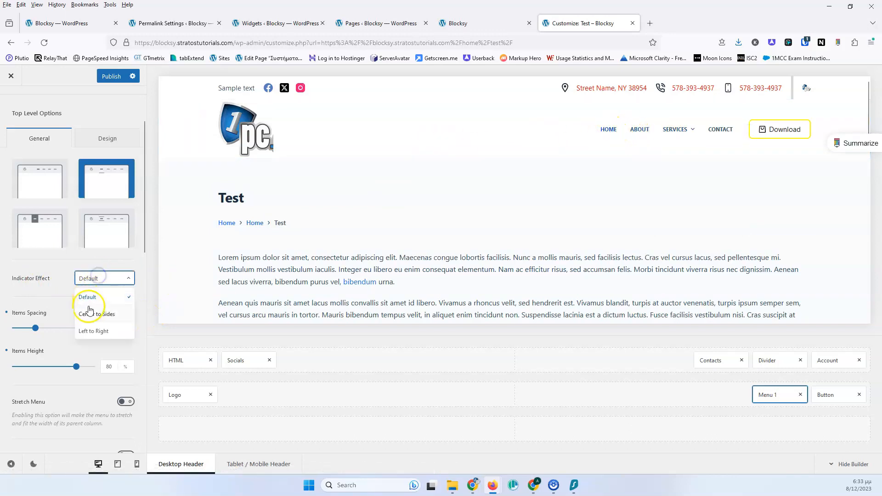
left_click(90, 312)
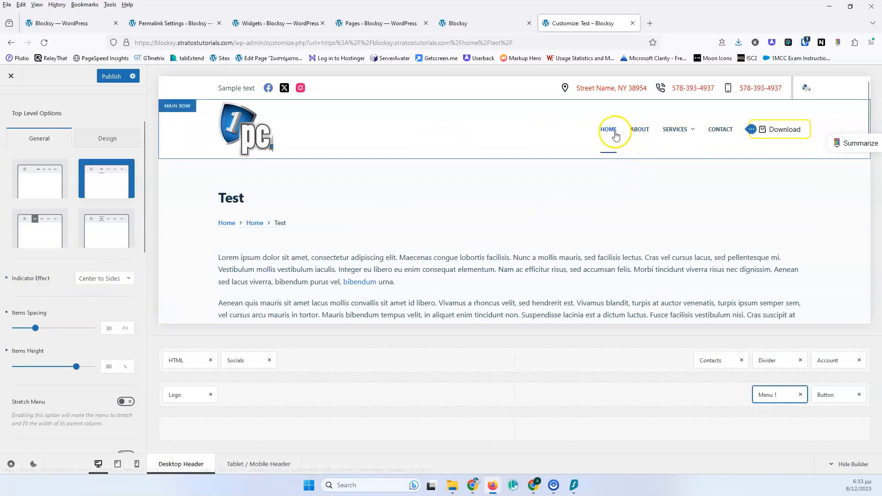
mouse_move(671, 135)
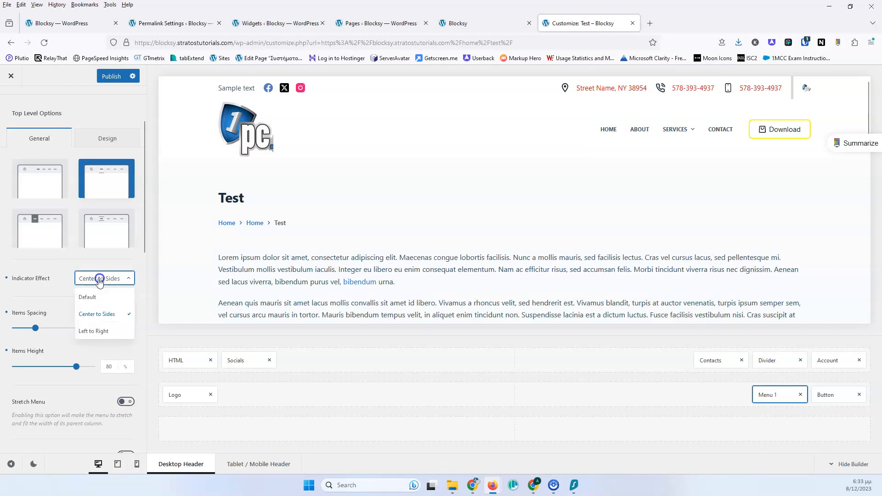
left_click(92, 331)
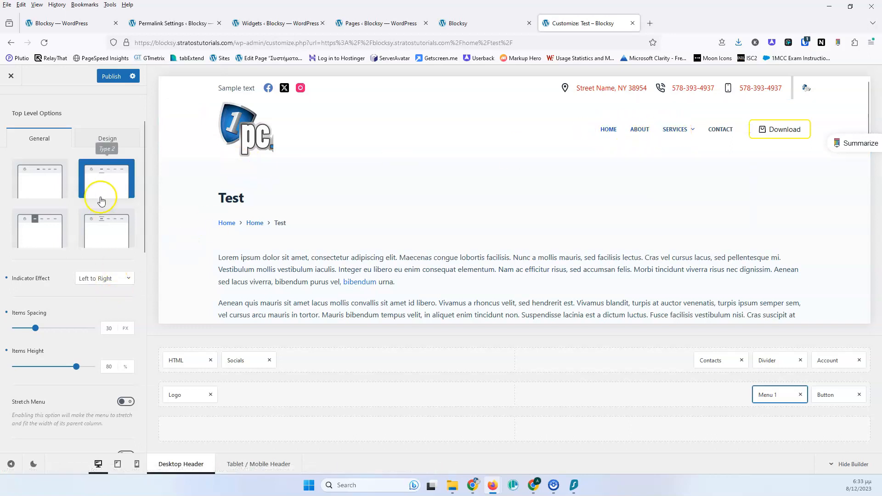
- Compare the Type 3 and Type 4 top-level styles again and settle on Type 1 for Menu 1
left_click(48, 236)
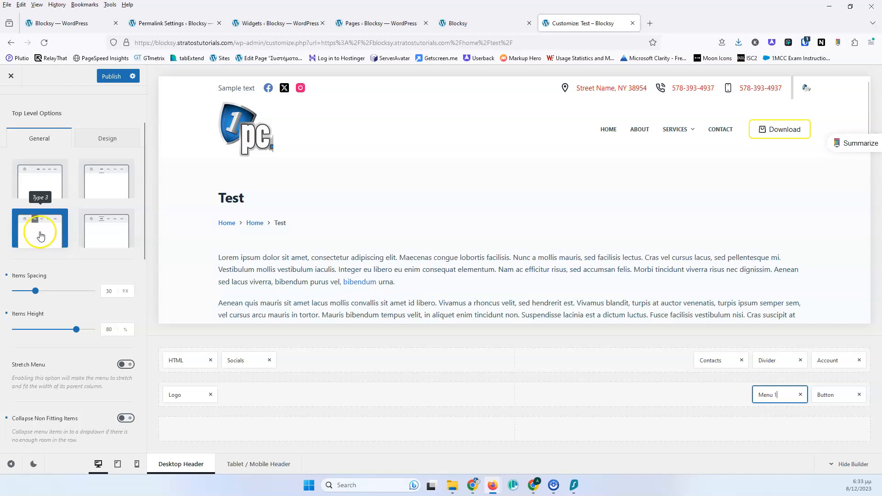
left_click(107, 238)
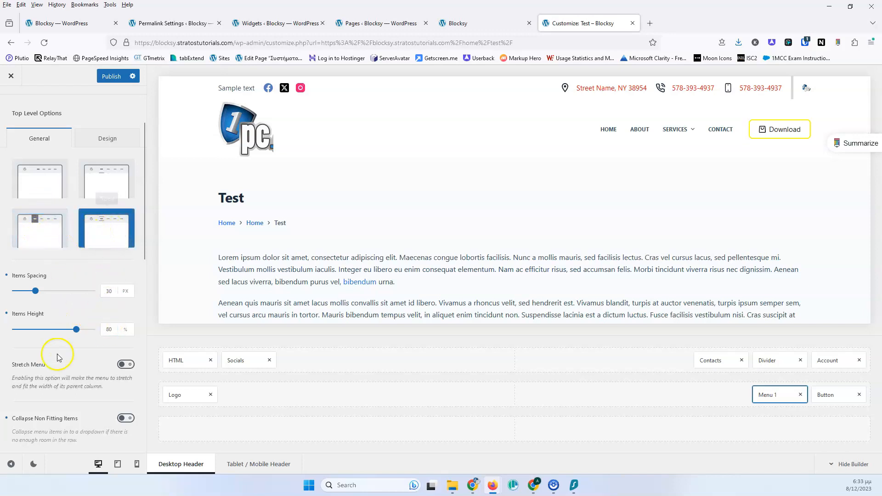
left_click(43, 238)
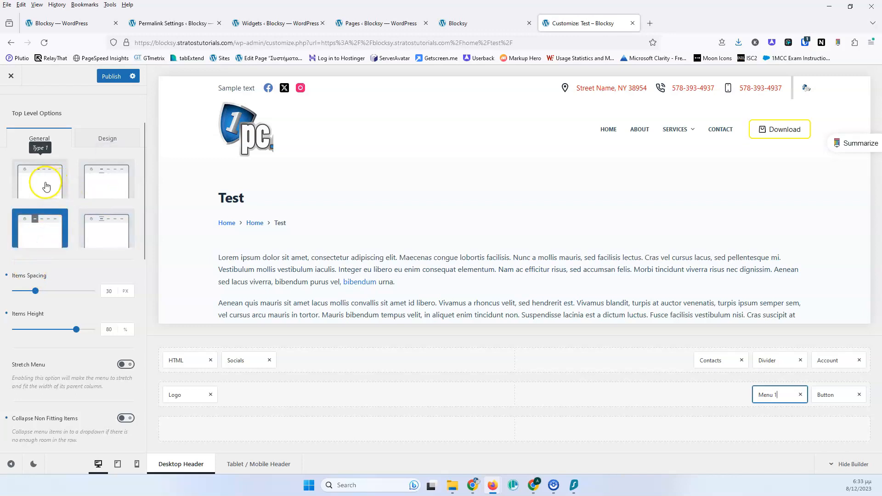
left_click(44, 180)
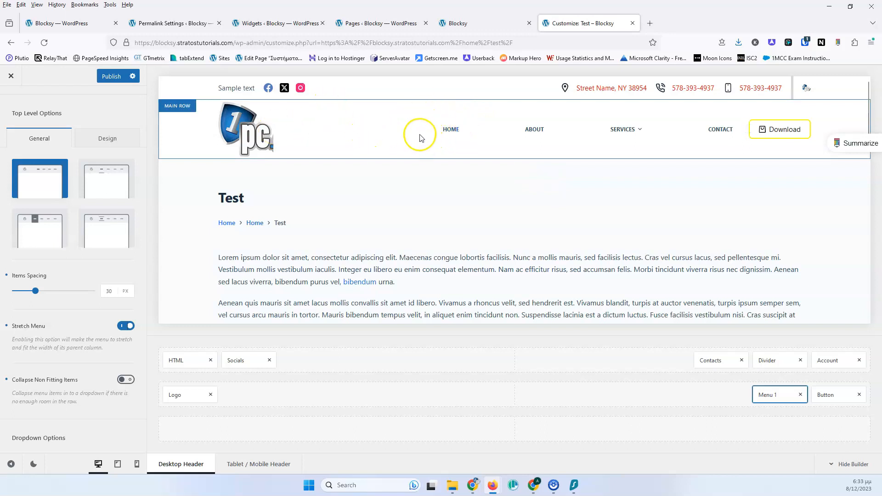
- Turn off the Stretch Menu option for Menu 1 and review its general top-level options
left_click(124, 333)
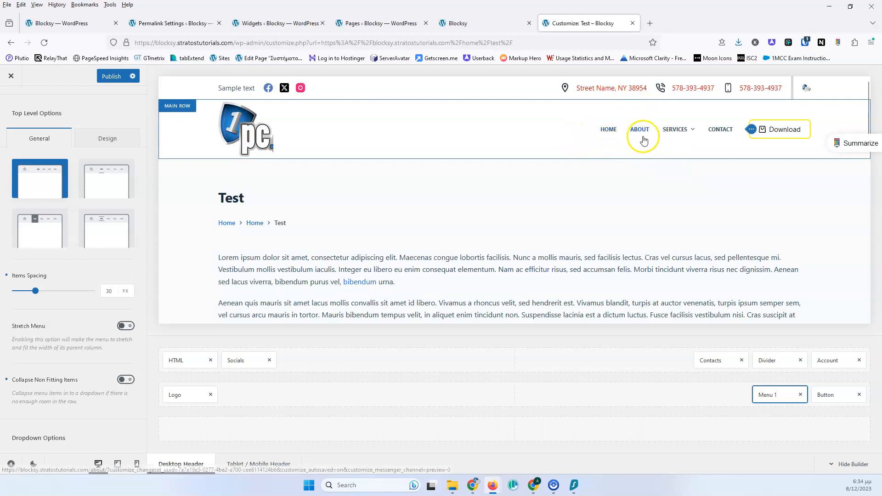
scroll(56, 348, "down", 2)
scroll(57, 342, "up", 4)
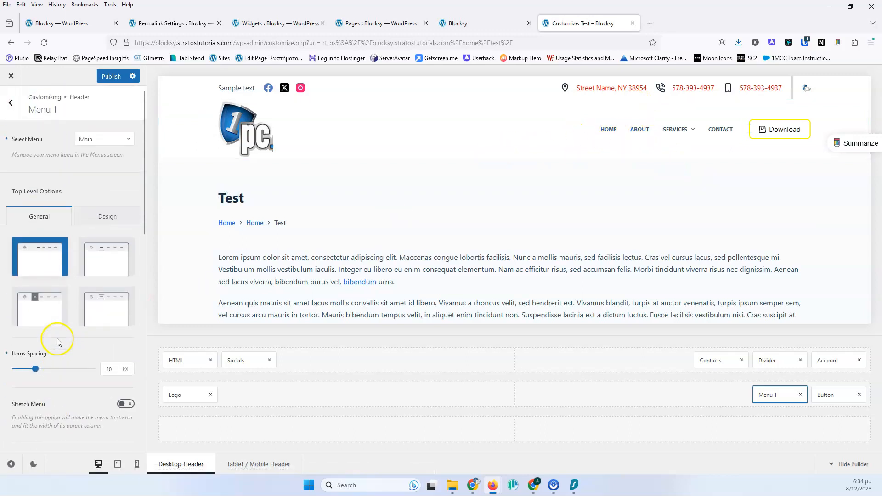
scroll(53, 322, "down", 2)
scroll(65, 346, "up", 1)
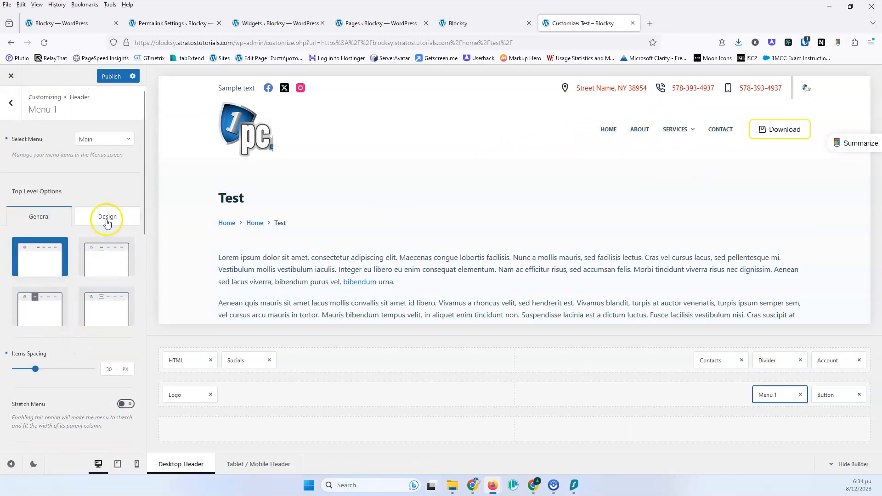
- Set Menu 1's top-level font size to 17 px and its weight to Medium 500
left_click(107, 218)
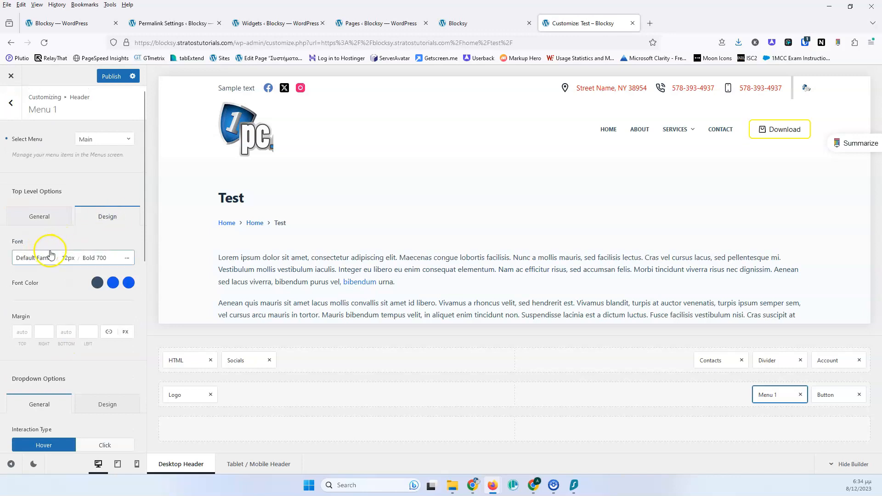
left_click(124, 261)
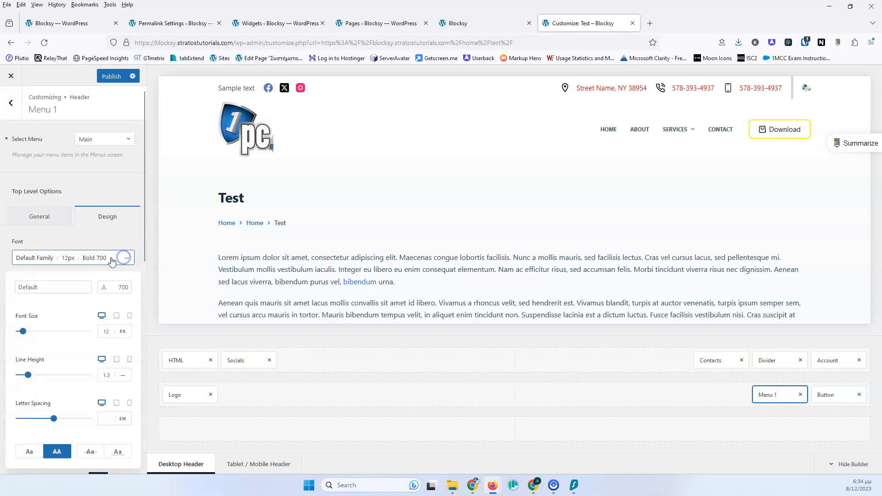
double_click(107, 330)
type("17")
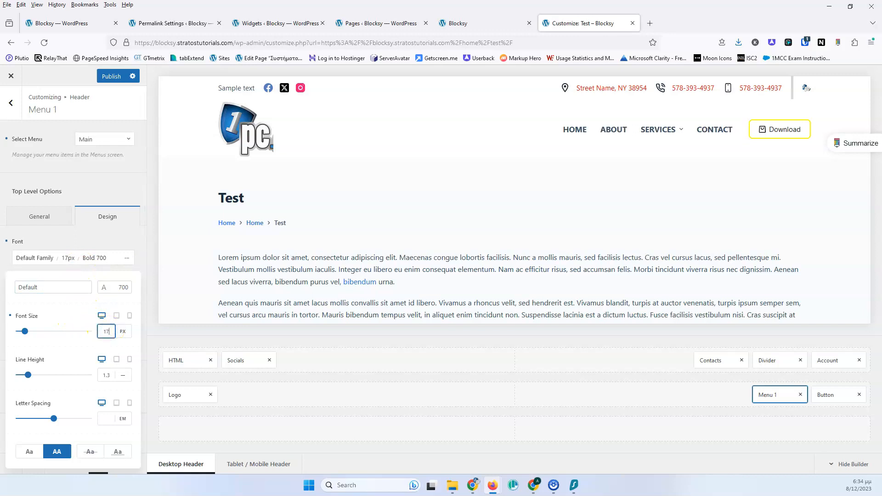
left_click(122, 288)
scroll(78, 354, "up", 2)
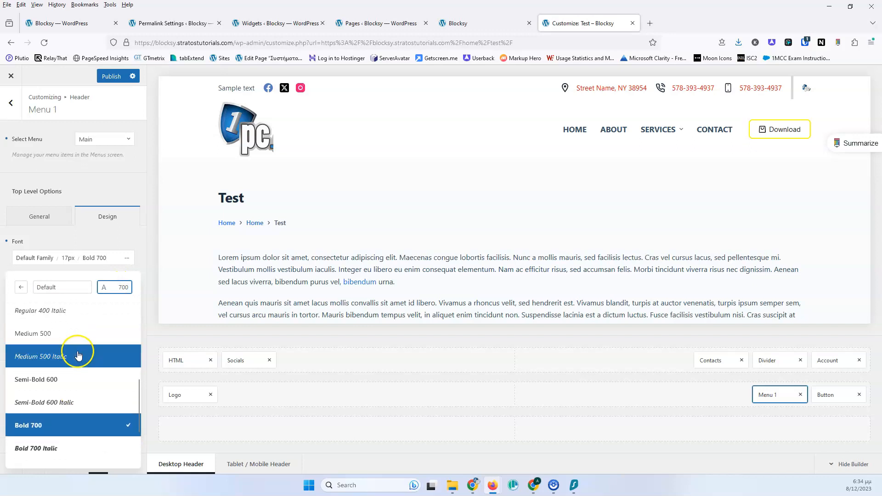
left_click(79, 335)
left_click(103, 238)
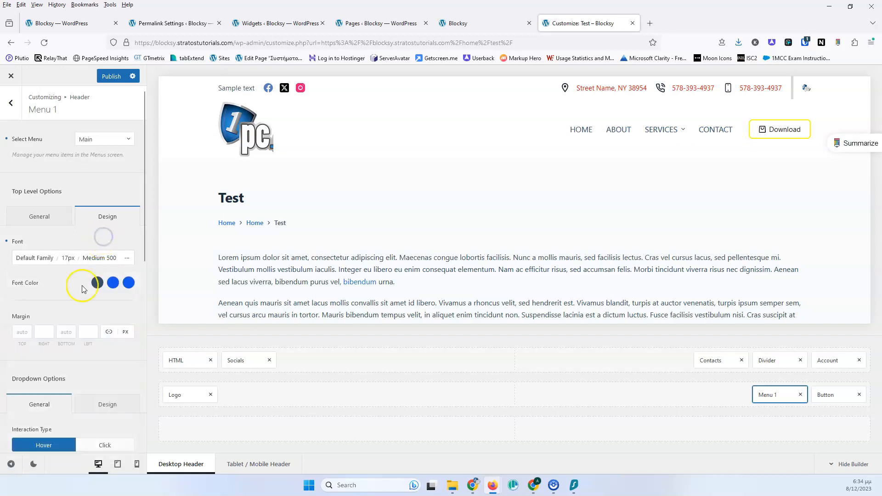
- Turn off the uppercase text transform for Menu 1's top-level font
left_click(127, 258)
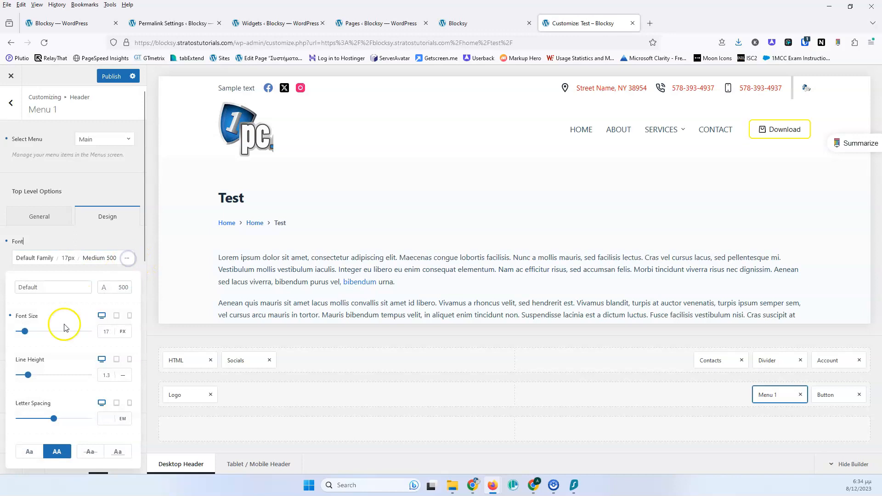
left_click(61, 446)
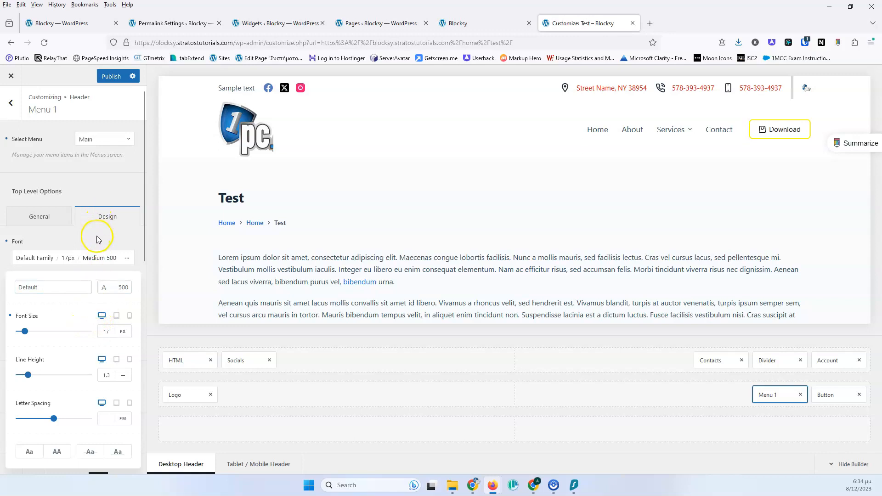
left_click(102, 194)
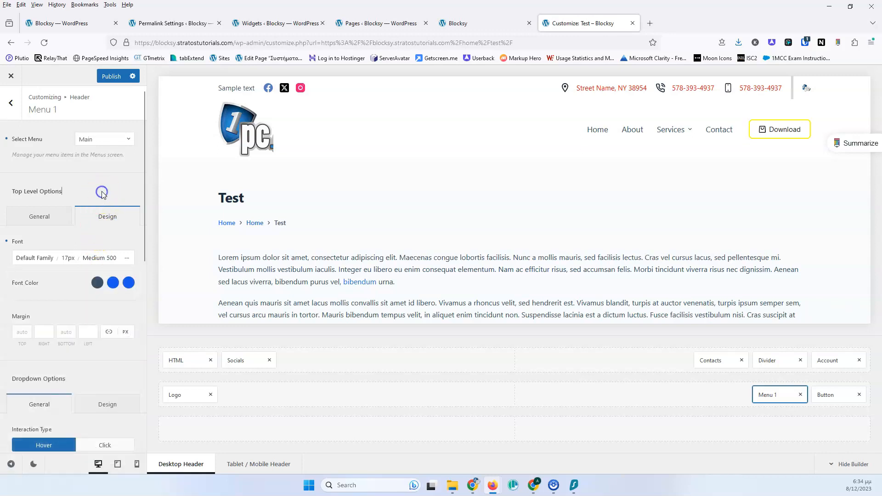
- Set Menu 1's initial font color to the dark theme palette color 4 and preview the menu items' hover color
left_click(96, 284)
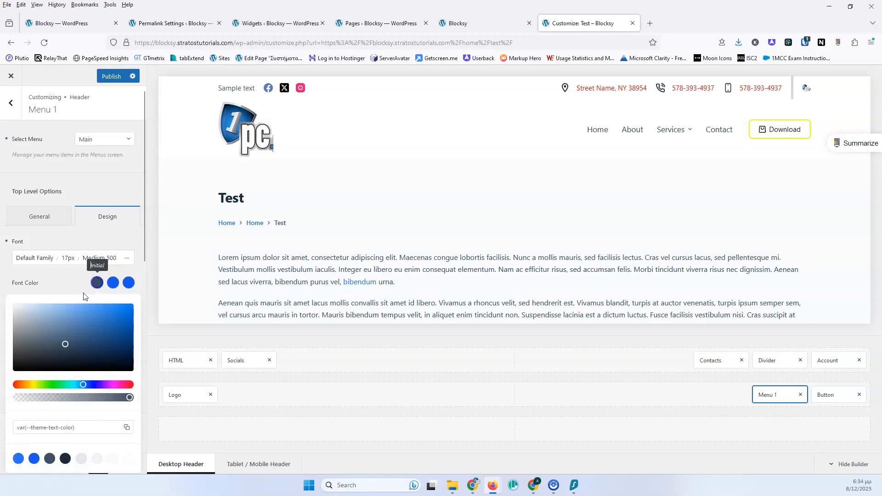
left_click(65, 458)
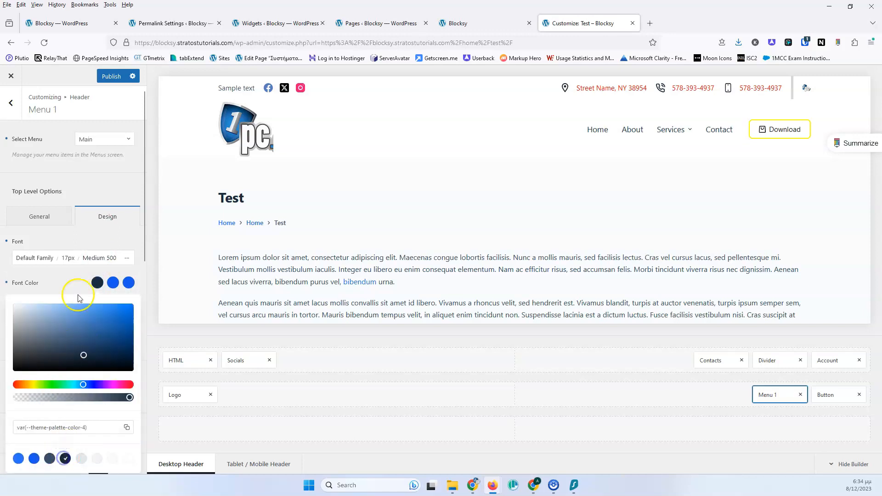
left_click(94, 237)
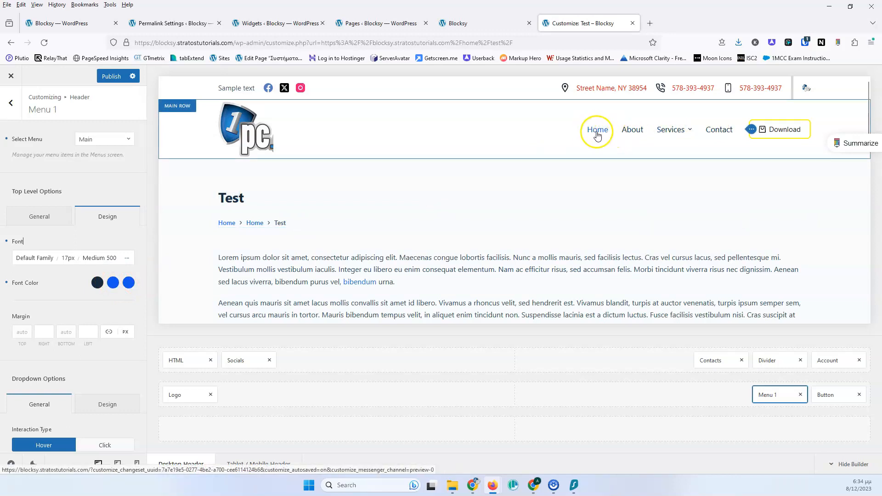
mouse_move(683, 134)
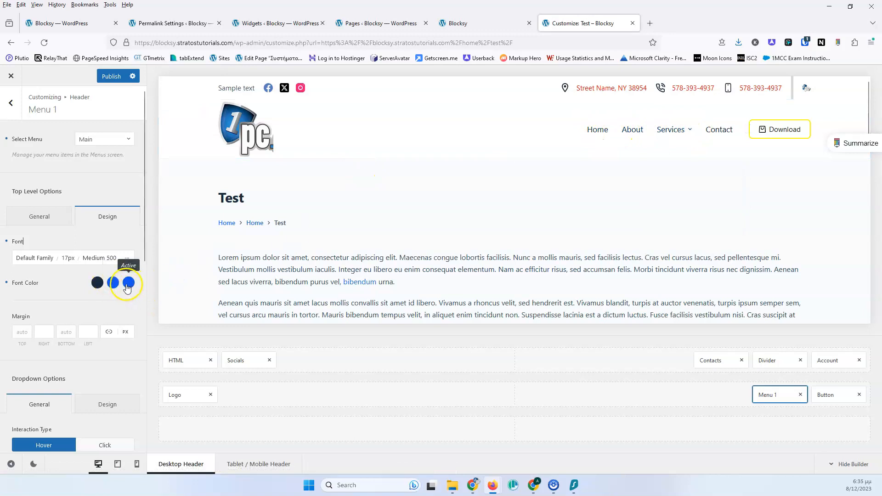
- Switch Menu 1 to the Type 3 style and set its active indicator color to red, #ff0000
left_click(48, 217)
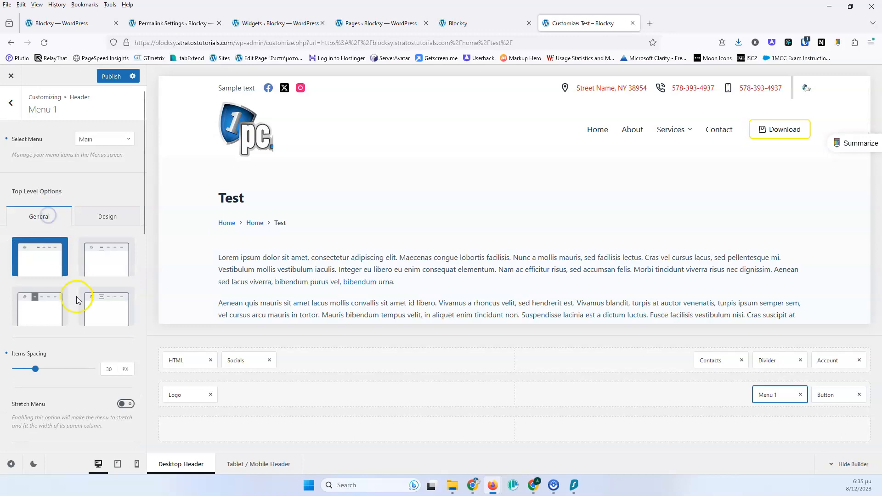
left_click(40, 309)
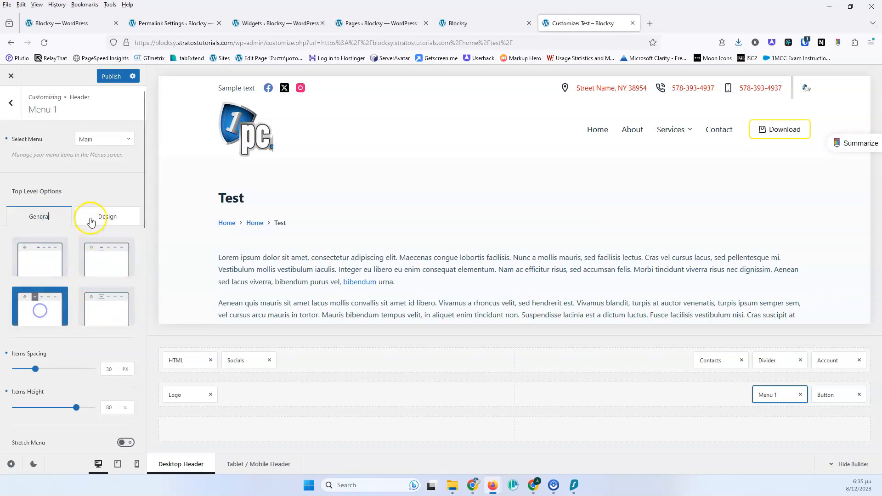
left_click(94, 215)
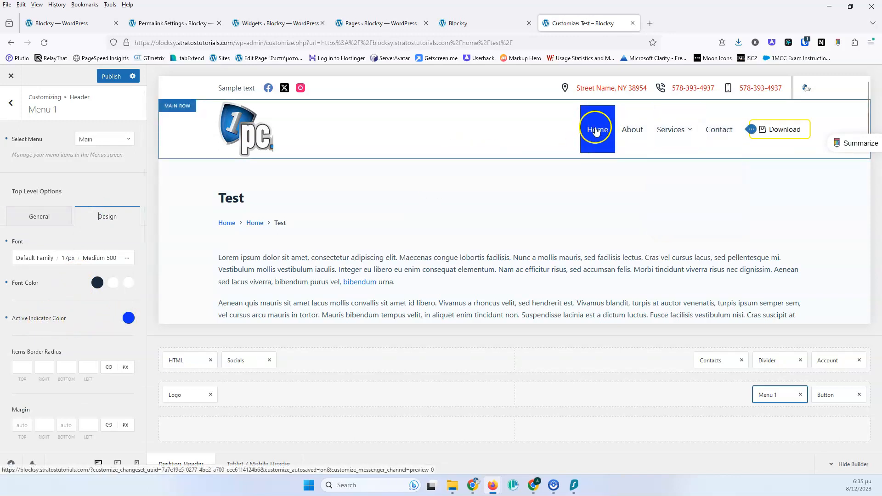
left_click(128, 317)
left_click_drag(90, 172, 50, 187)
left_click_drag(92, 219, 143, 218)
left_click_drag(130, 179, 139, 124)
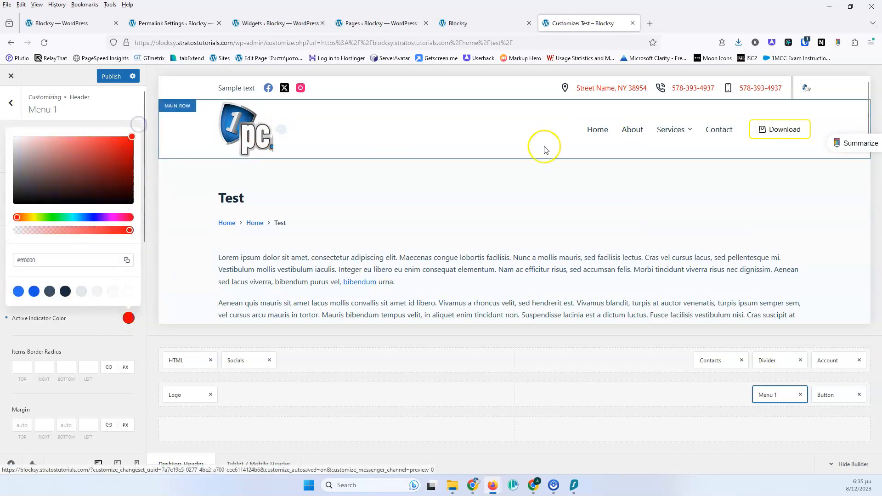
left_click(80, 317)
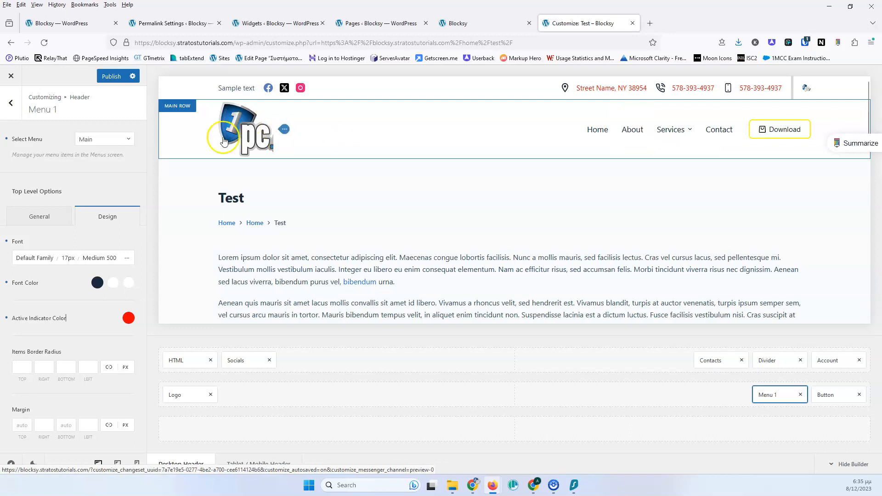
- Switch Menu 1 to the Type 1 style and check its font color options
left_click(40, 214)
left_click(53, 262)
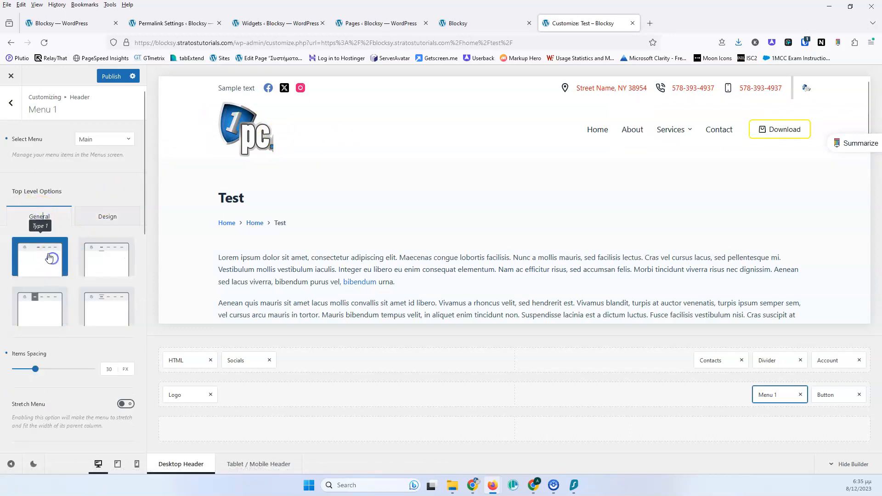
left_click(99, 219)
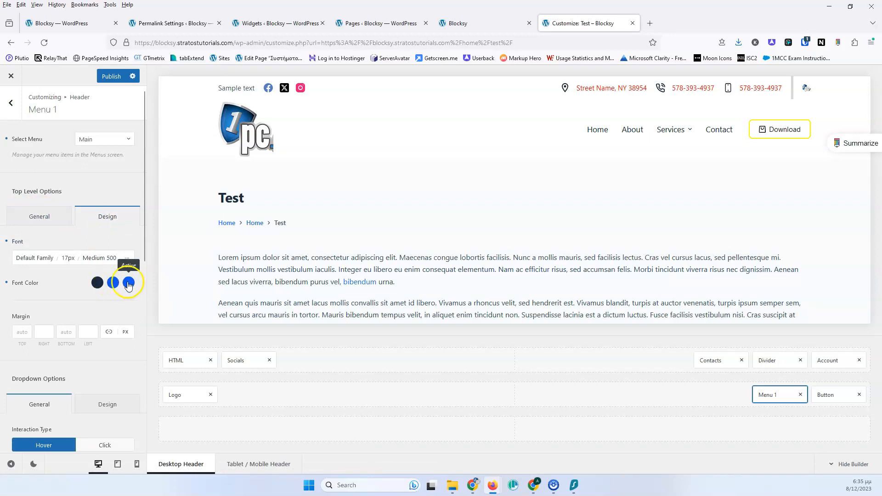
- Reapply the Type 3 style to Menu 1 and set the items border radius to 20 px on all corners
left_click(44, 217)
left_click(44, 312)
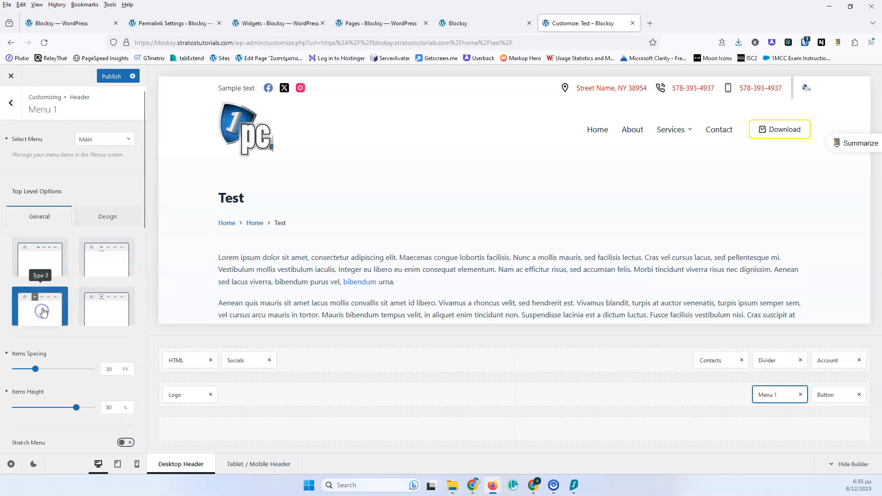
left_click(106, 217)
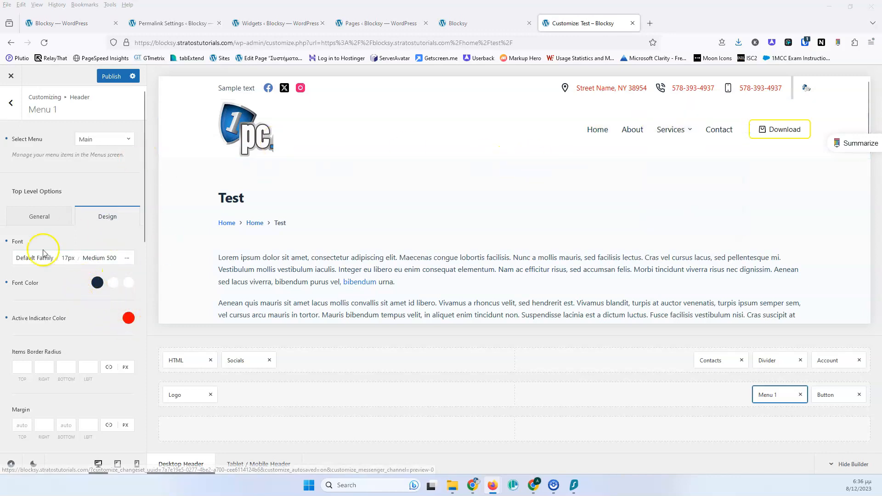
left_click(25, 366)
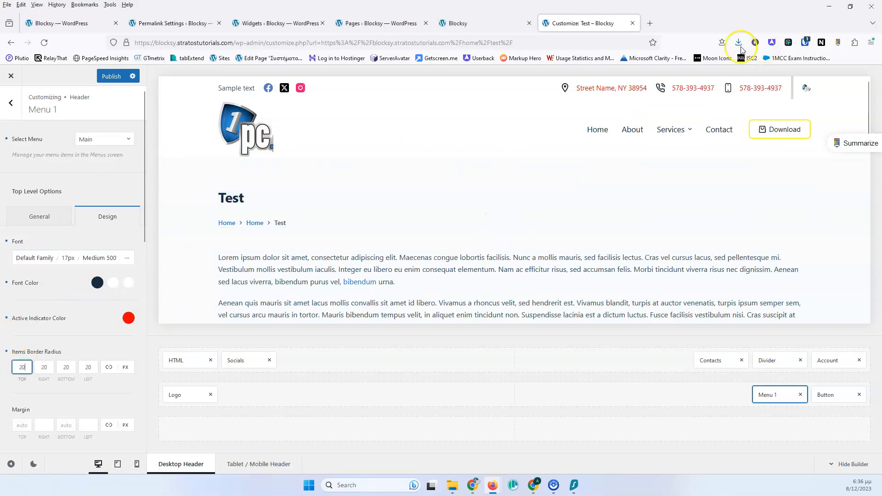
mouse_move(658, 139)
scroll(46, 328, "down", 3)
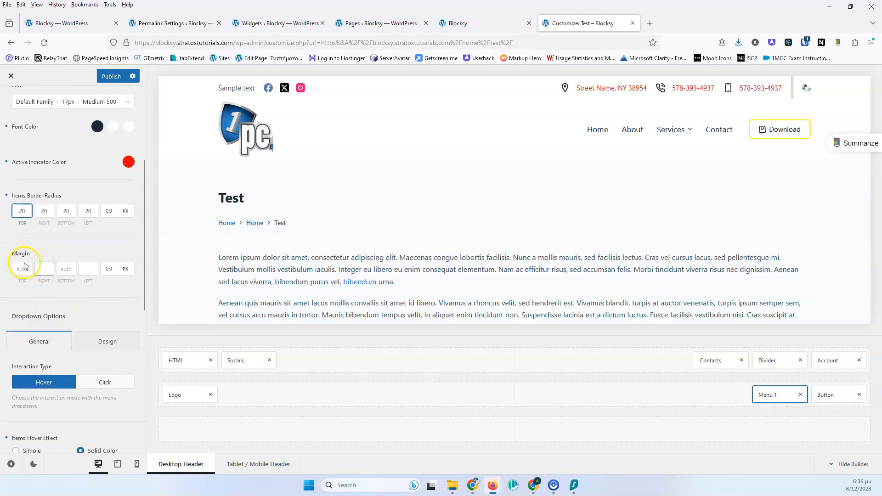
left_click(97, 268)
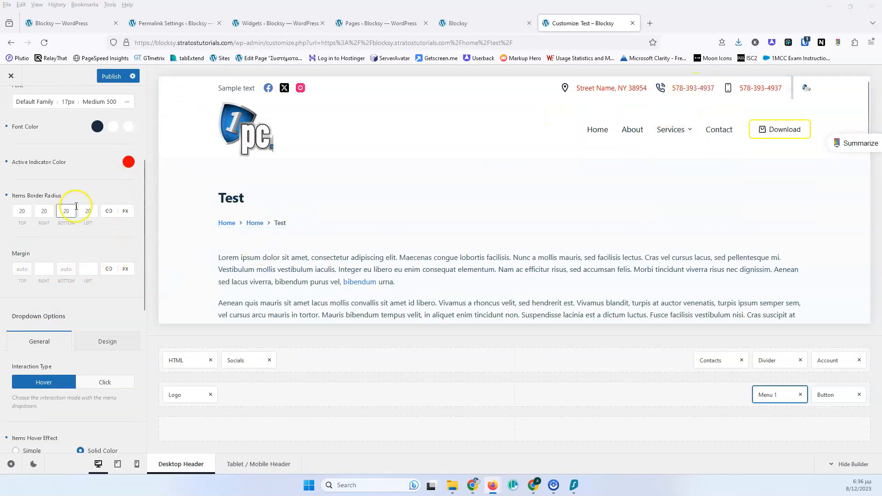
- Return Menu 1's top-level options to the Type 1 style
scroll(74, 205, "up", 3)
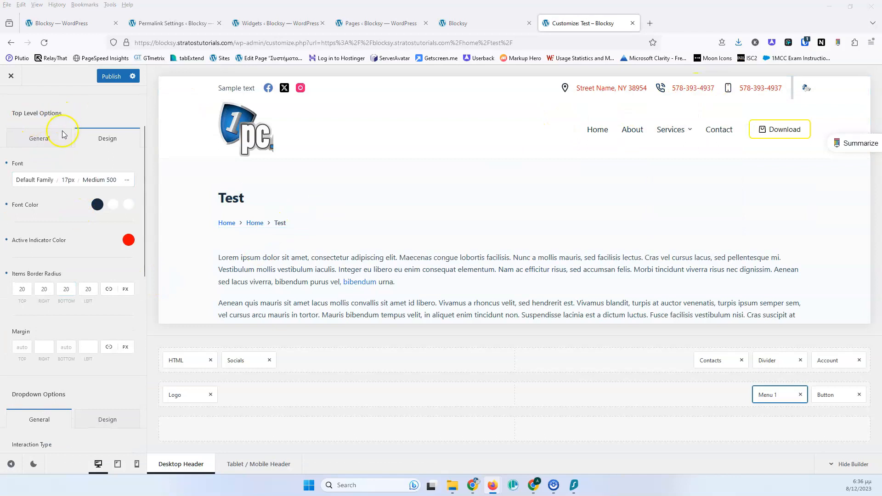
scroll(36, 181, "down", 5)
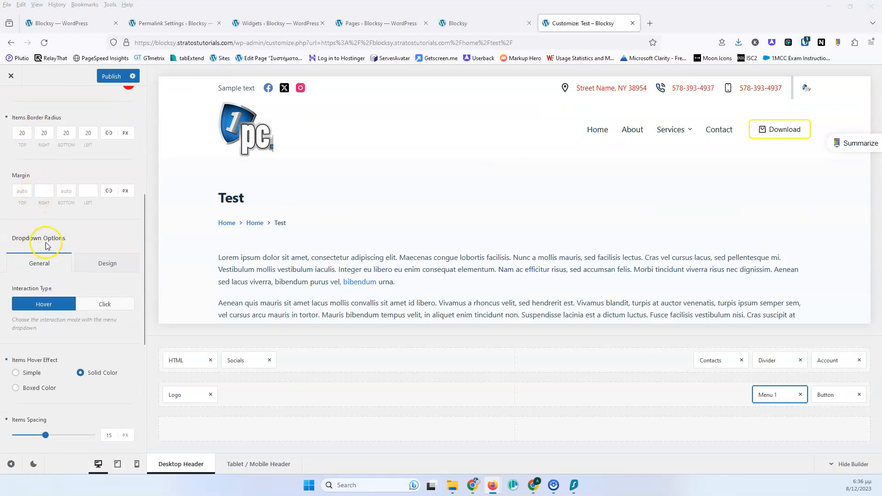
scroll(47, 243, "up", 5)
left_click(46, 214)
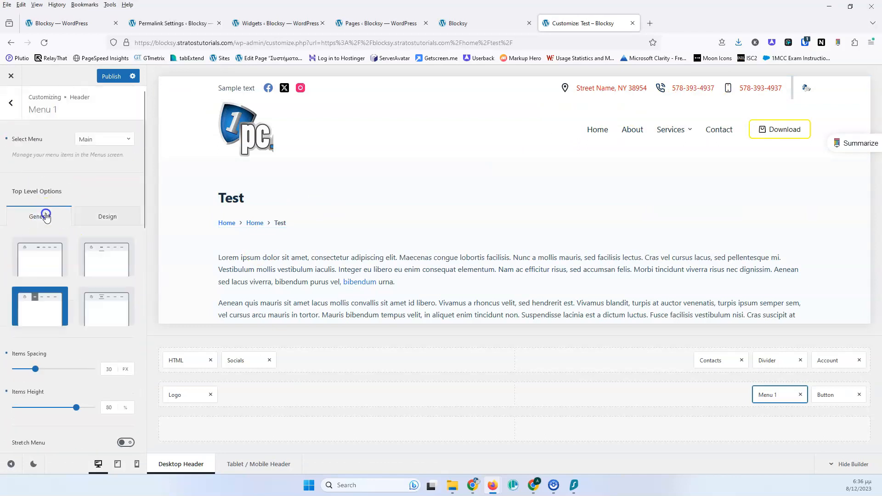
left_click(42, 264)
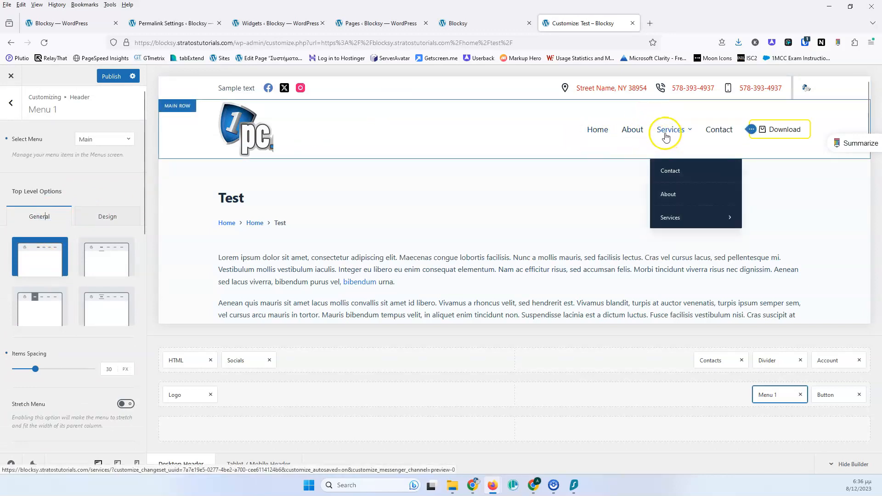
- Set the dropdown interaction type to Click and test the Services item and its arrow in the preview
scroll(117, 196, "down", 10)
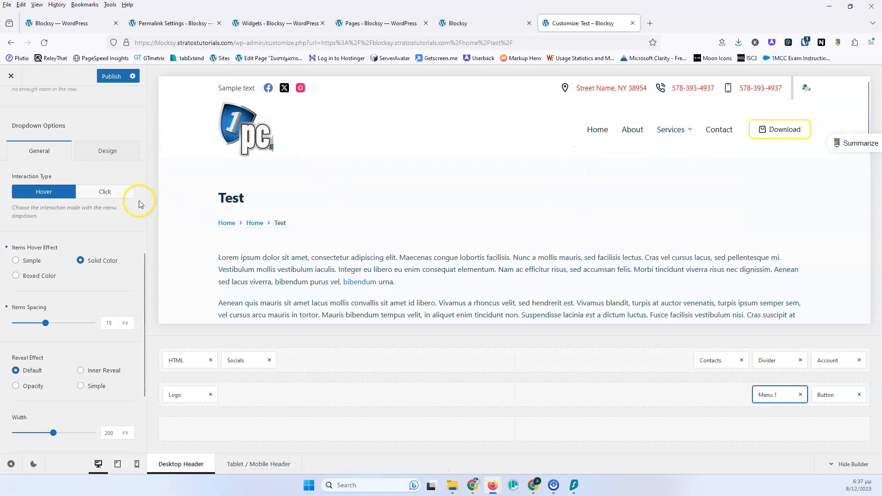
left_click(119, 196)
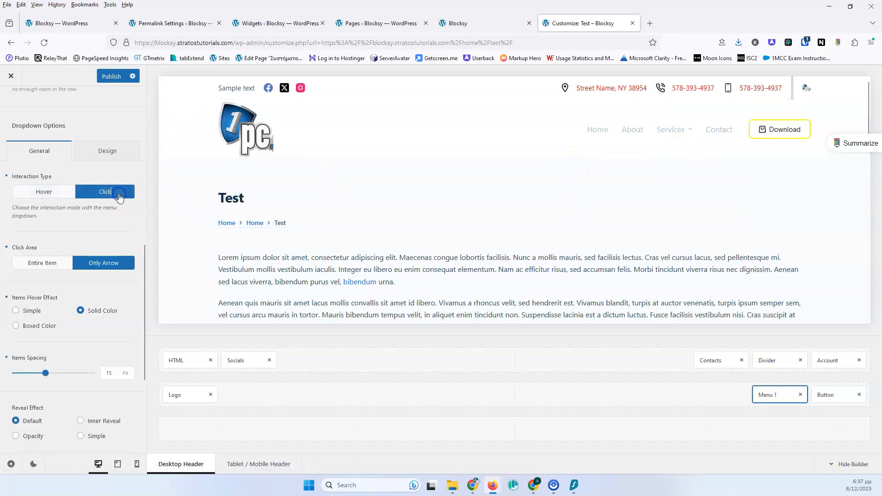
left_click(672, 131)
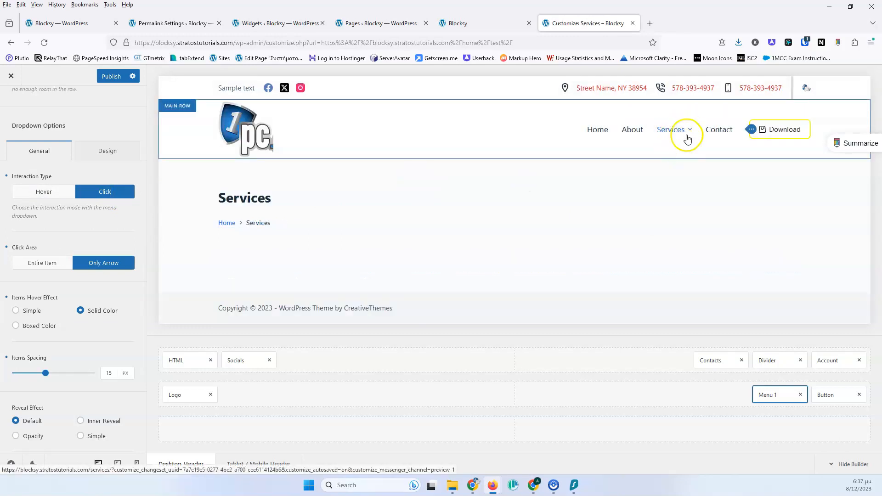
left_click(689, 132)
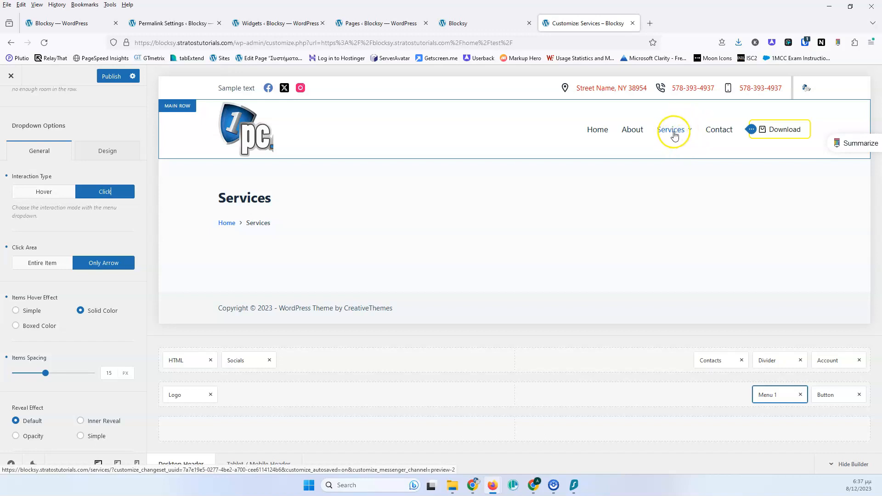
- Try the Entire Item click area for the dropdown, then restore Only Arrow and test the Services arrow
left_click(60, 265)
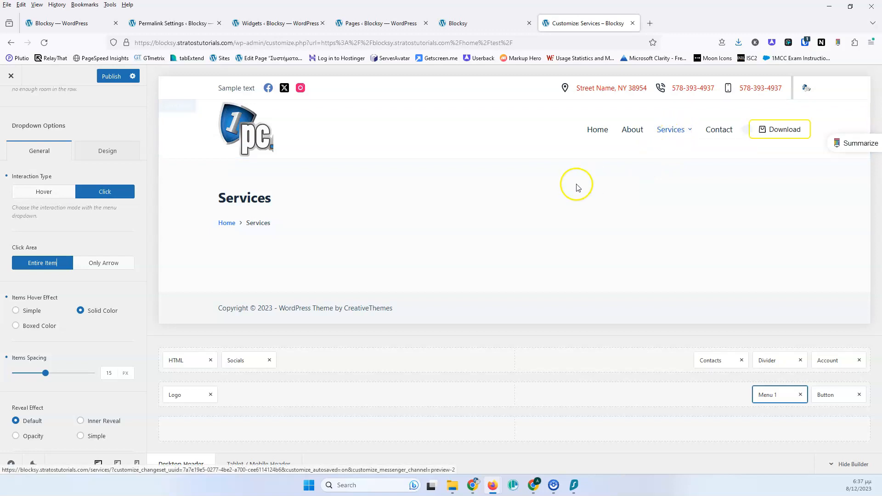
left_click(99, 265)
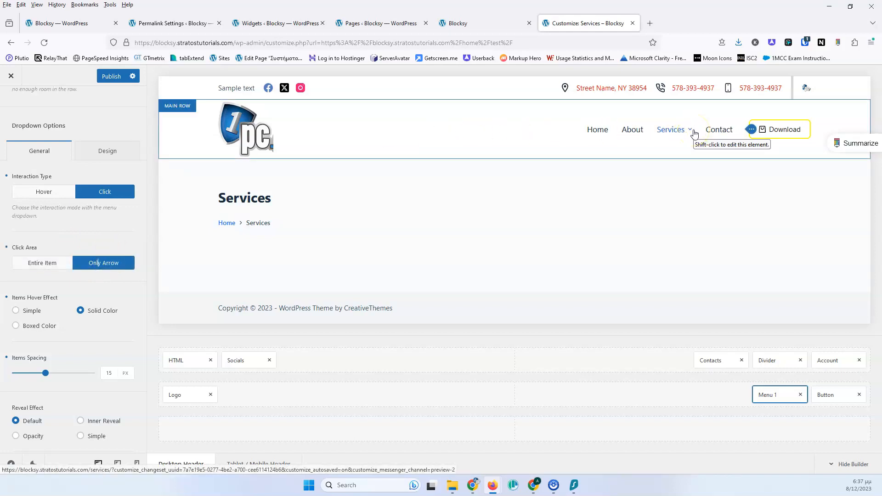
left_click(683, 132)
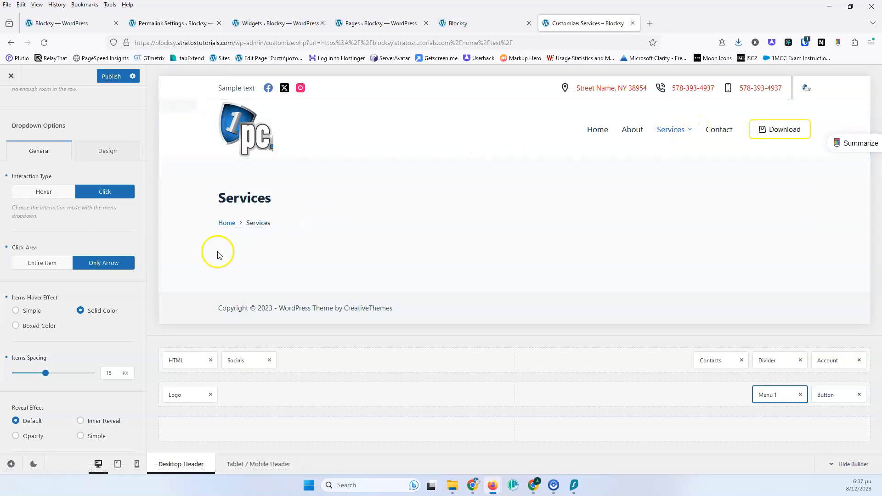
- Restore the Entire Item click area and Hover interaction for the dropdown, and preview the Boxed Color items hover effect on Services
left_click(58, 272)
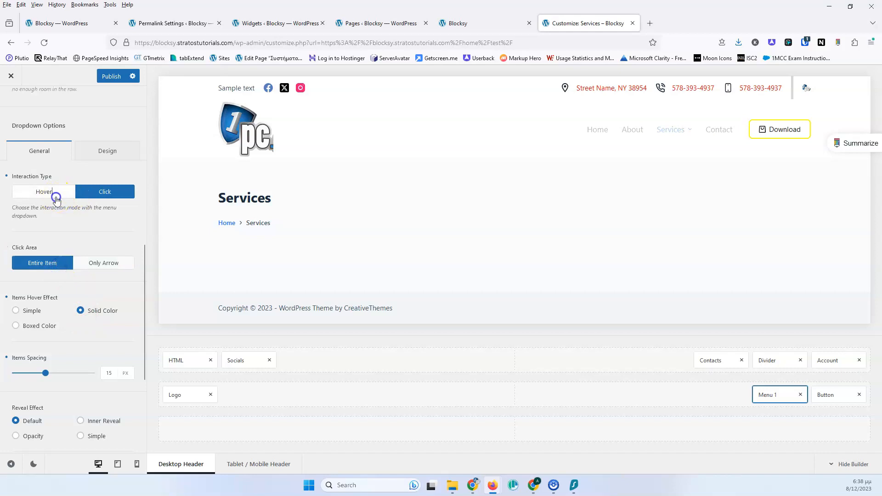
left_click(54, 193)
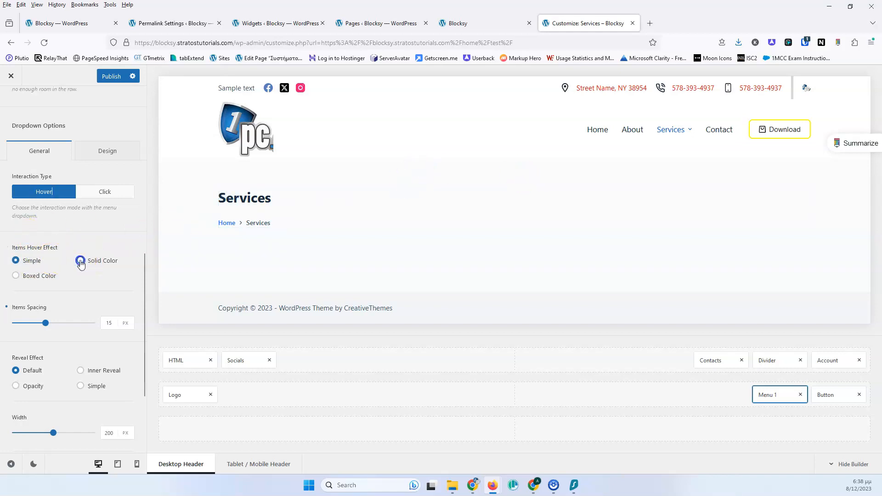
left_click(17, 276)
mouse_move(675, 124)
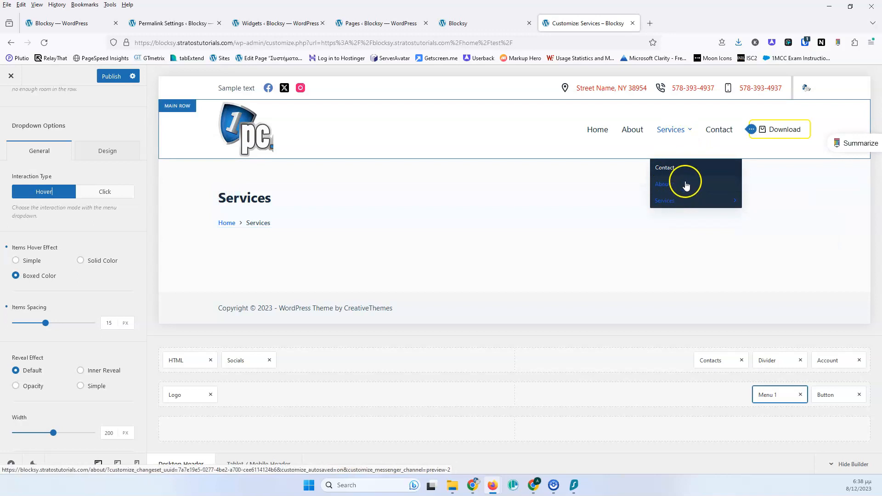
- Set the dropdown items hover effect to Simple and the items background color to the sixth, very light gray palette color
left_click(108, 154)
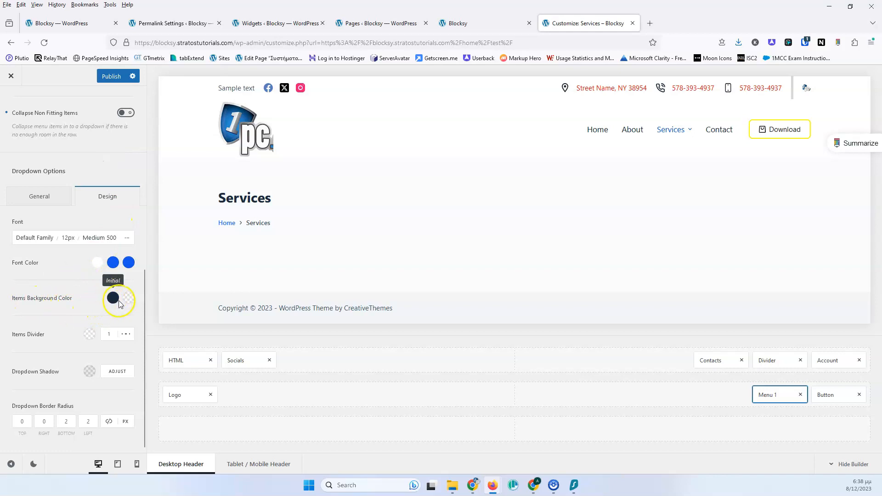
left_click(46, 198)
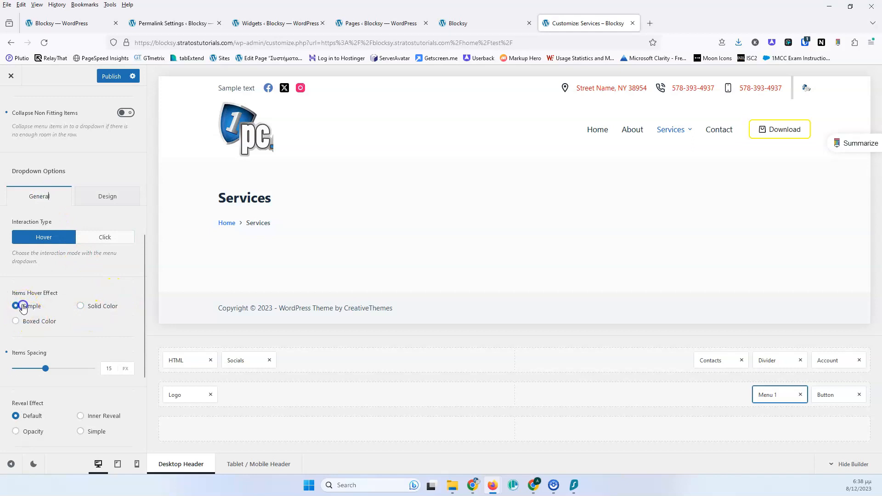
left_click(102, 195)
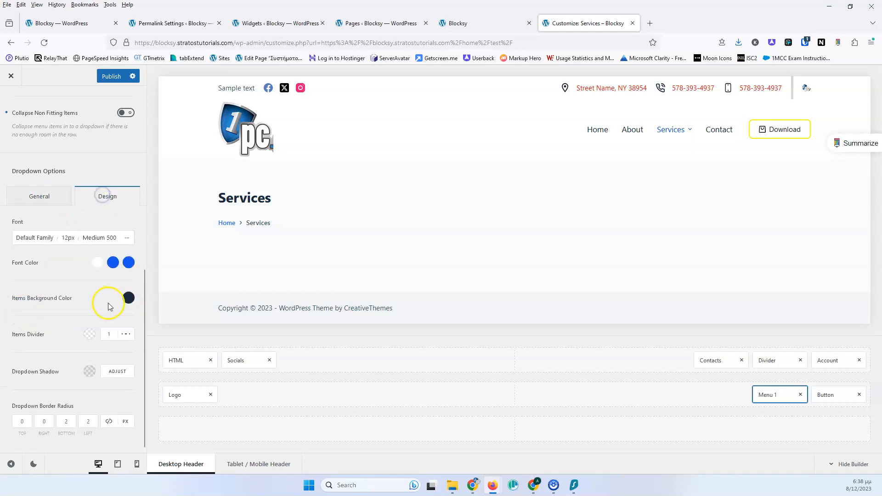
left_click(128, 297)
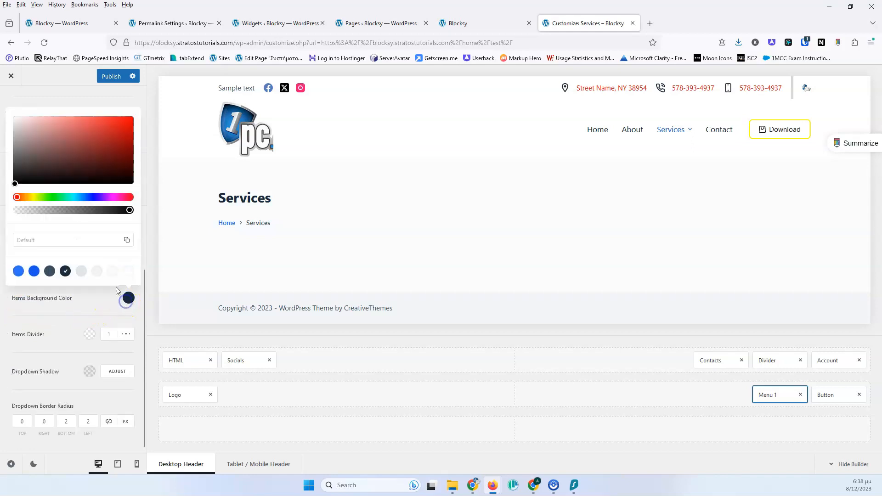
left_click(98, 272)
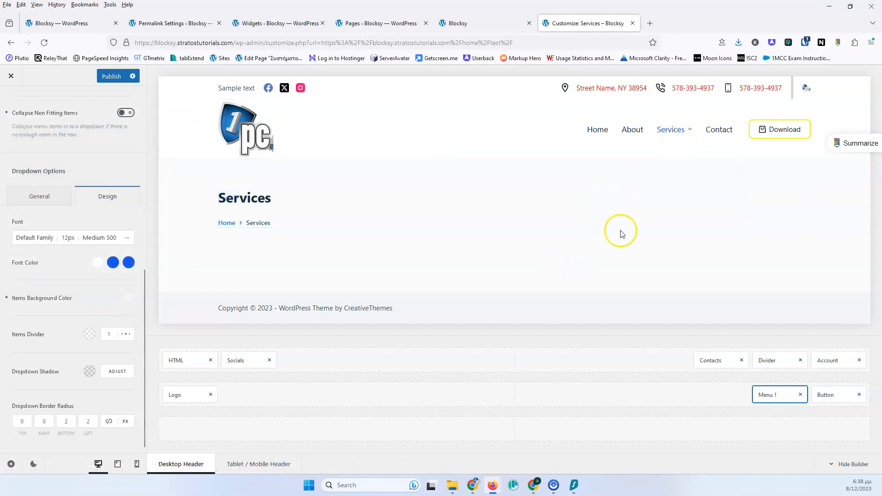
- Publish the changes, reload the customizer and reopen the header's Menu 1 dropdown options to check the Services dropdown
left_click(114, 77)
left_click(44, 42)
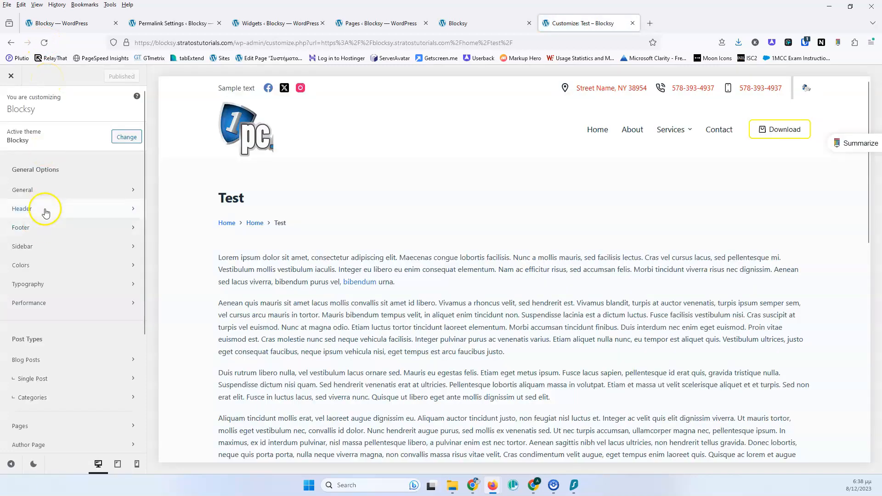
left_click(43, 209)
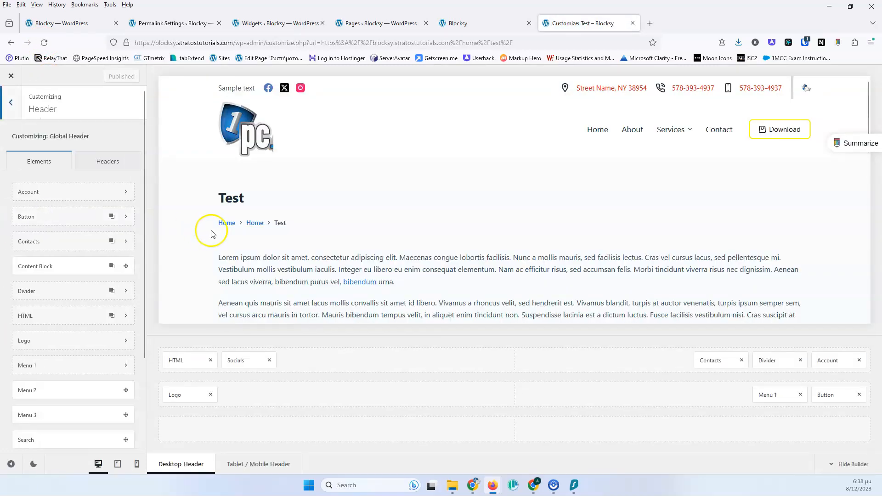
left_click(774, 394)
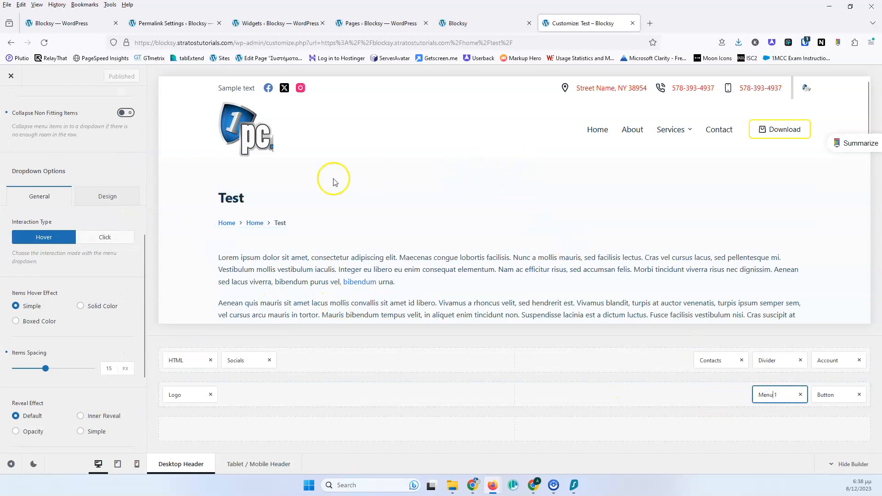
scroll(89, 286, "down", 4)
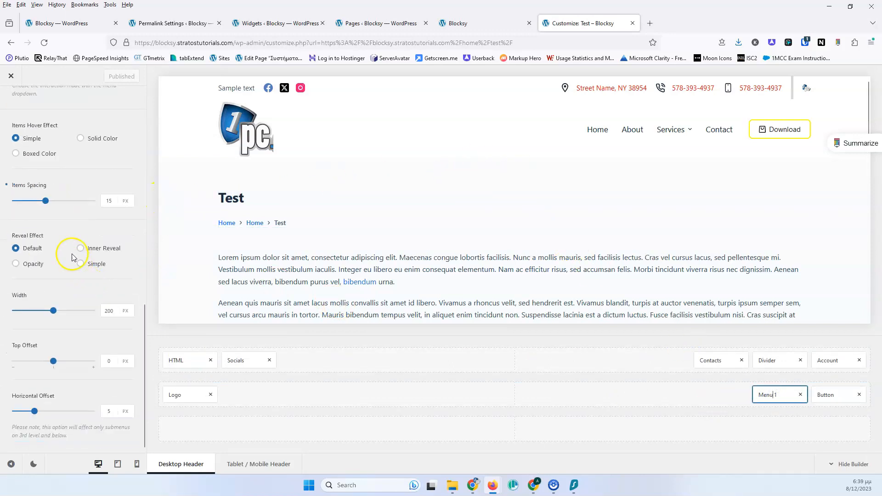
scroll(72, 256, "up", 2)
scroll(70, 249, "down", 2)
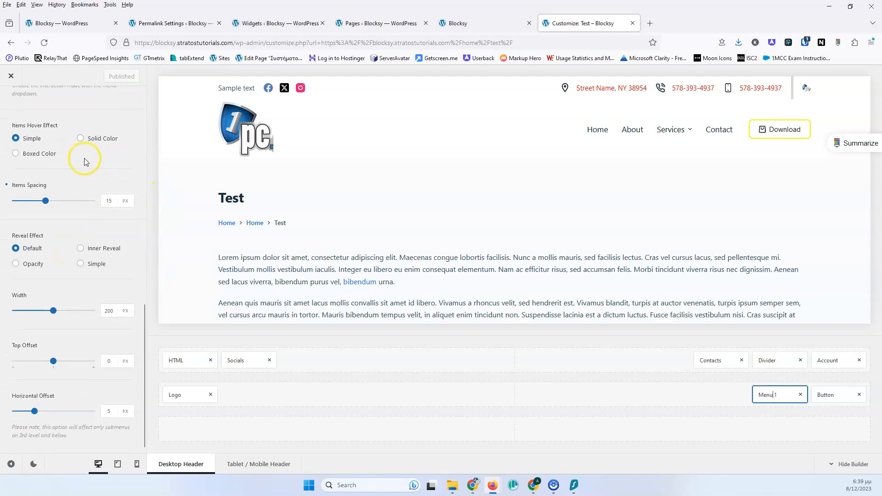
mouse_move(671, 130)
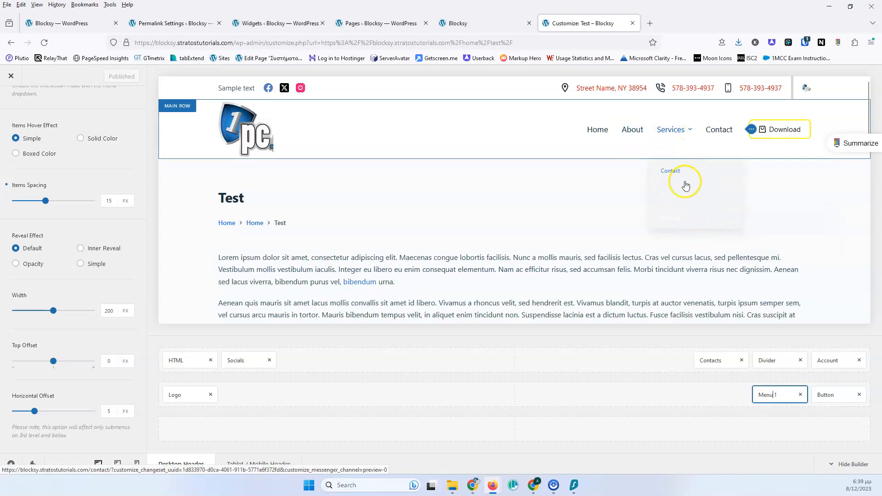
- Set the dropdown's initial font color to the dark palette color 4 and preview the Services dropdown
scroll(69, 183, "up", 2)
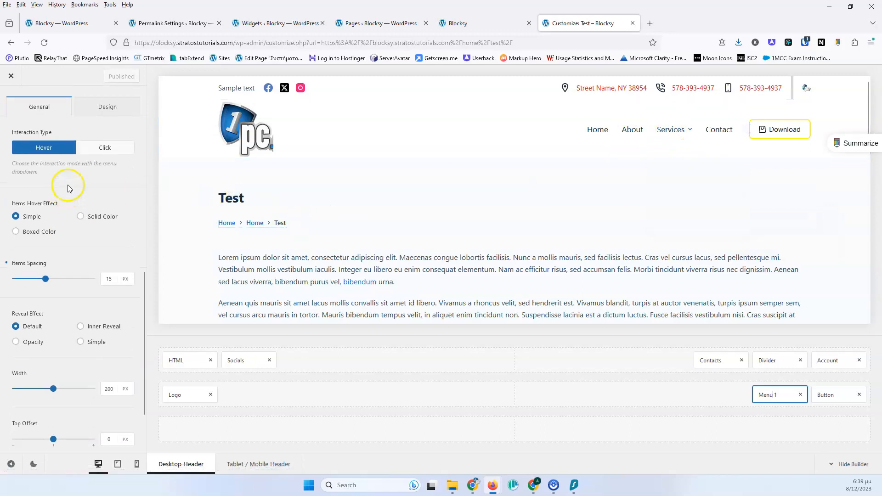
left_click(88, 105)
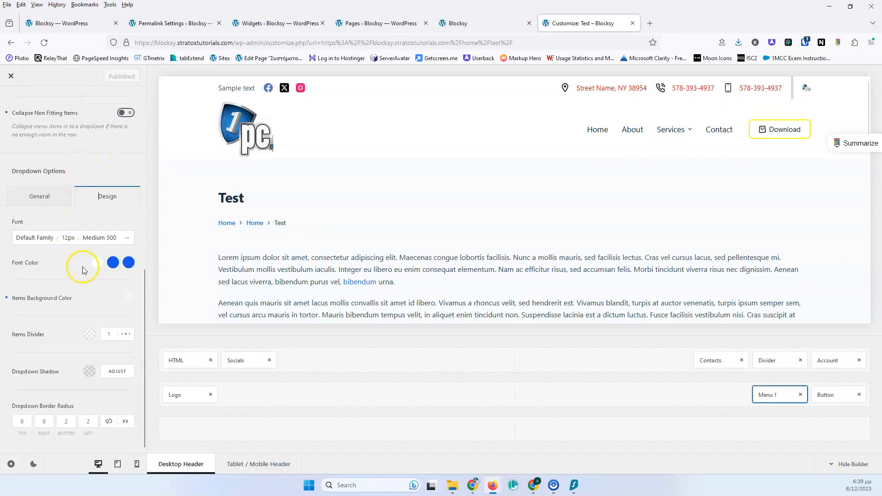
left_click(97, 261)
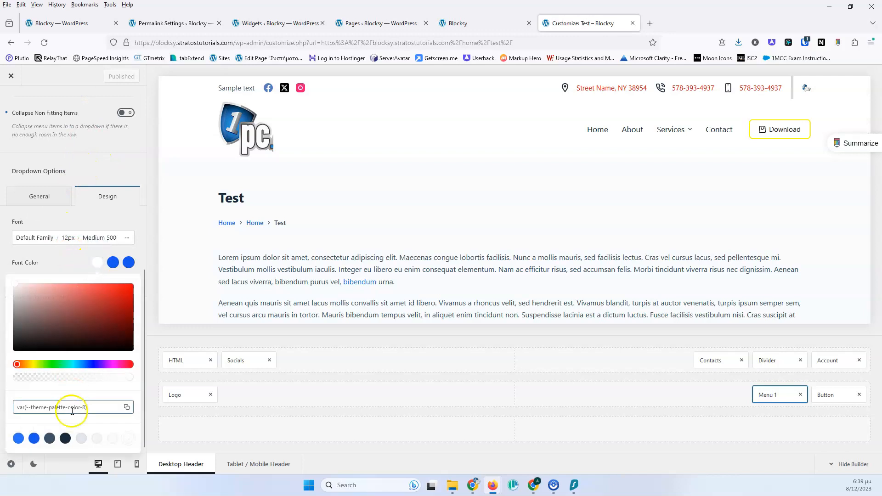
left_click(66, 439)
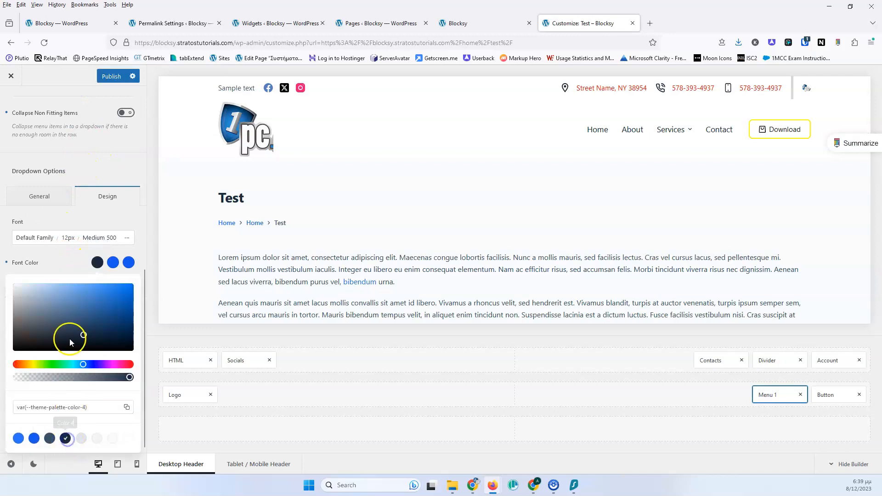
left_click(70, 265)
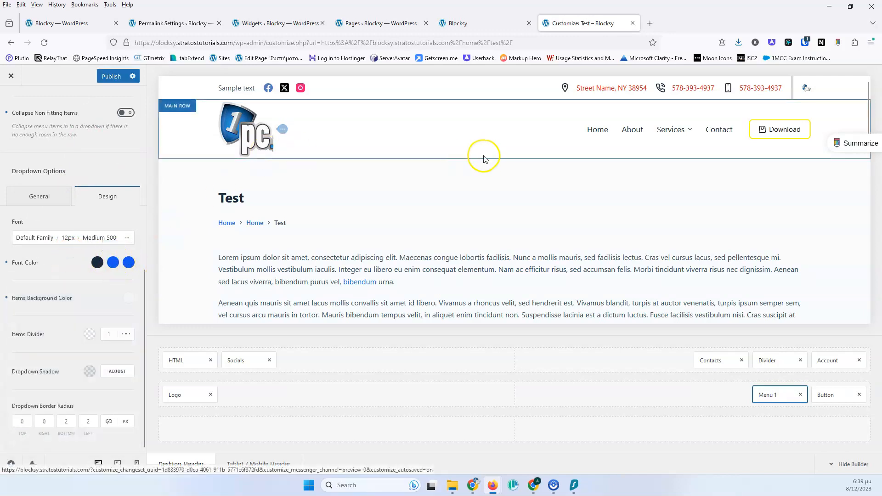
mouse_move(671, 132)
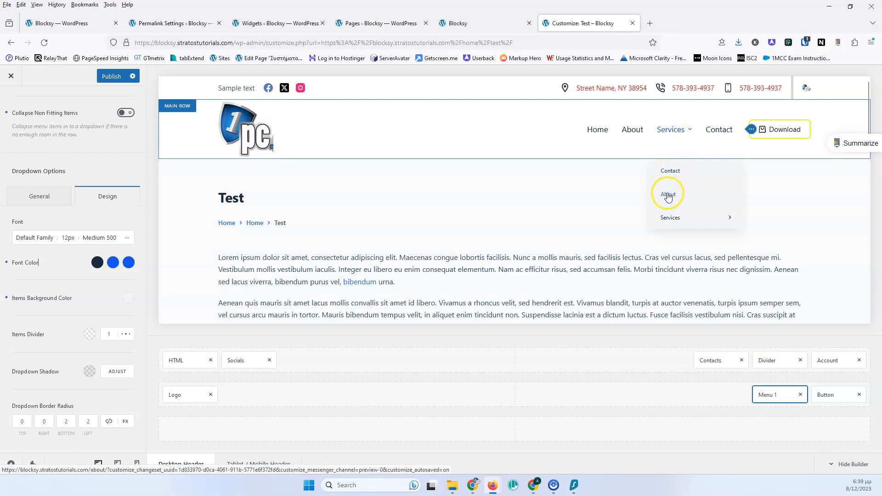
- Apply the Solid Color items hover effect with hover background #ff0000 and preview it on the Services dropdown items
left_click(49, 198)
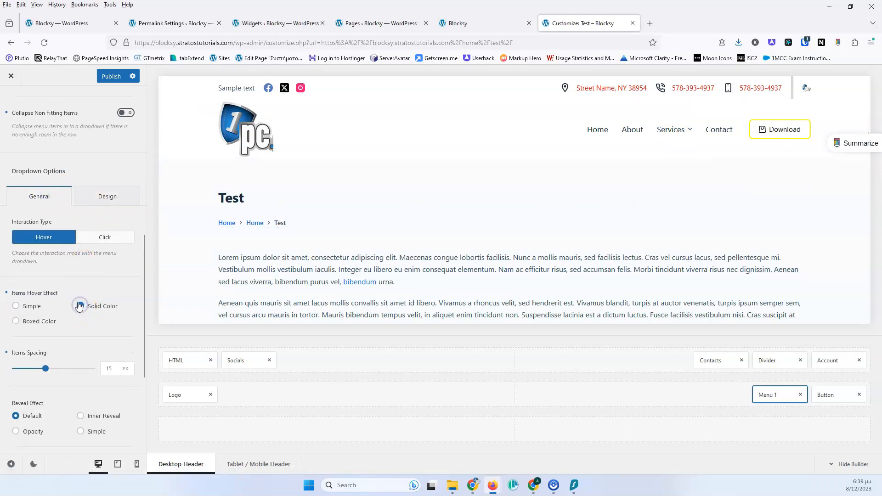
left_click(112, 197)
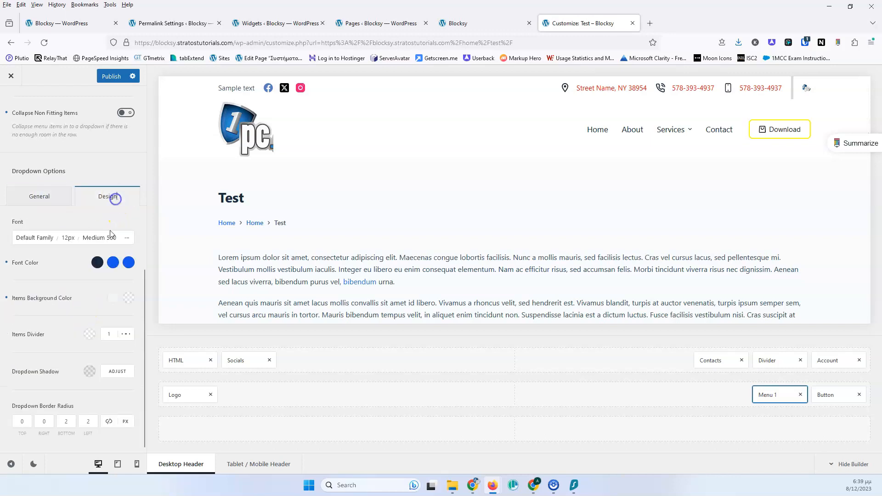
left_click(128, 299)
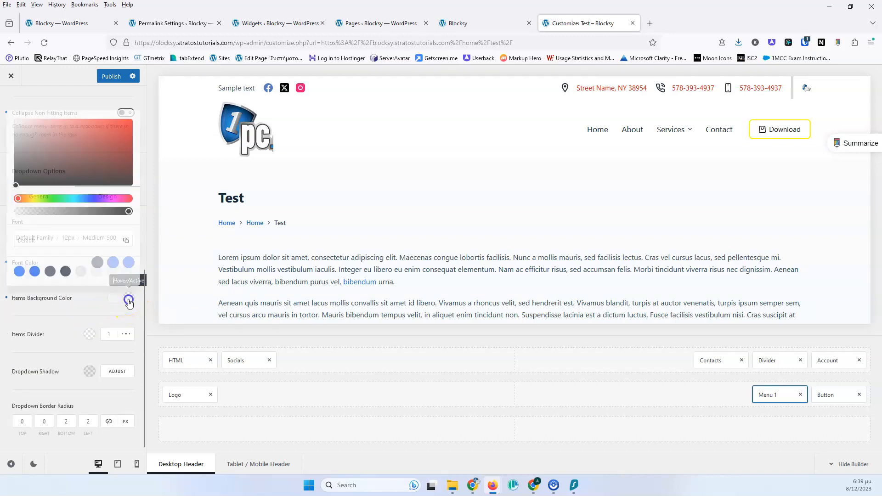
left_click_drag(121, 156, 144, 112)
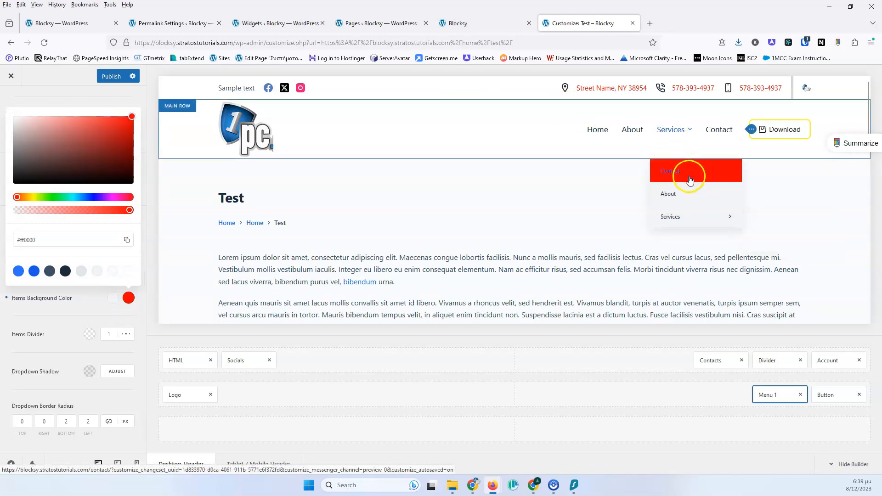
mouse_move(686, 214)
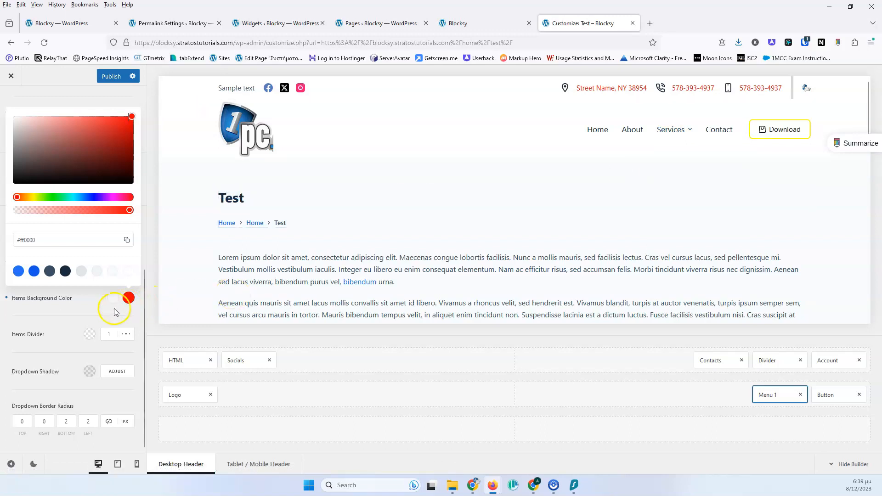
left_click(103, 292)
- Set the dropdown's hover font color to the white palette color
left_click(113, 262)
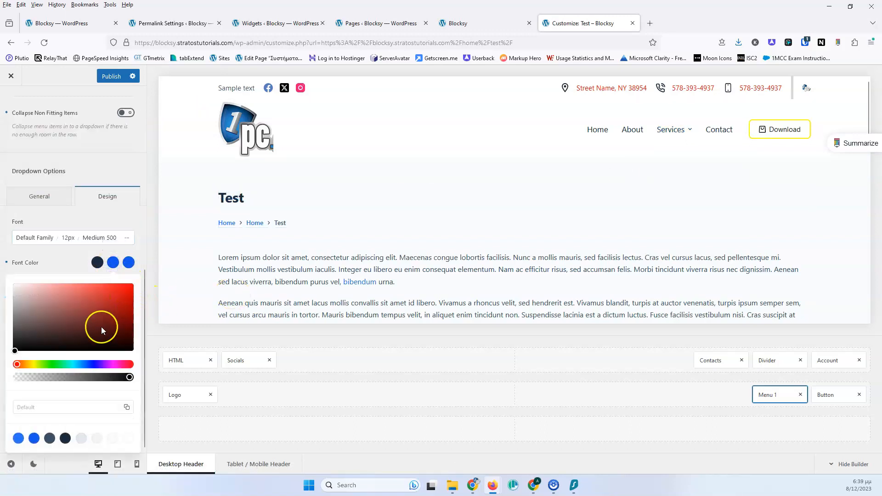
left_click(132, 439)
left_click(69, 263)
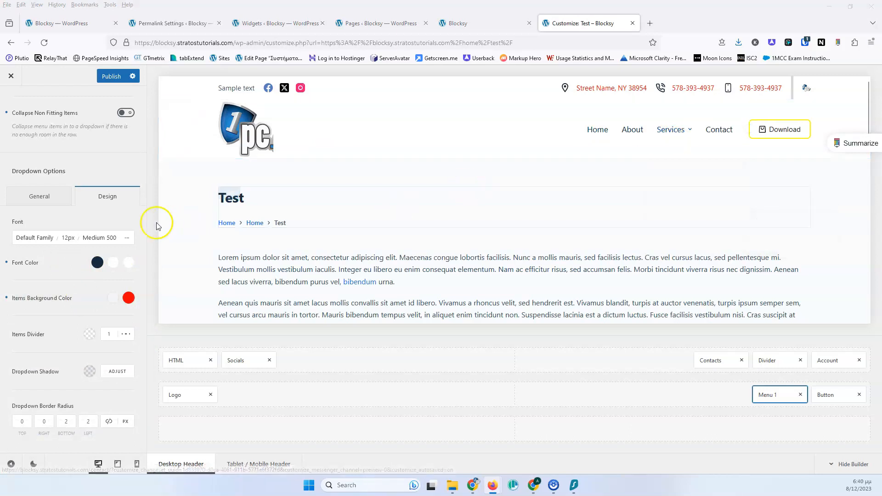
- Set the dropdown items spacing to 20 px and preview the Services dropdown
left_click(52, 197)
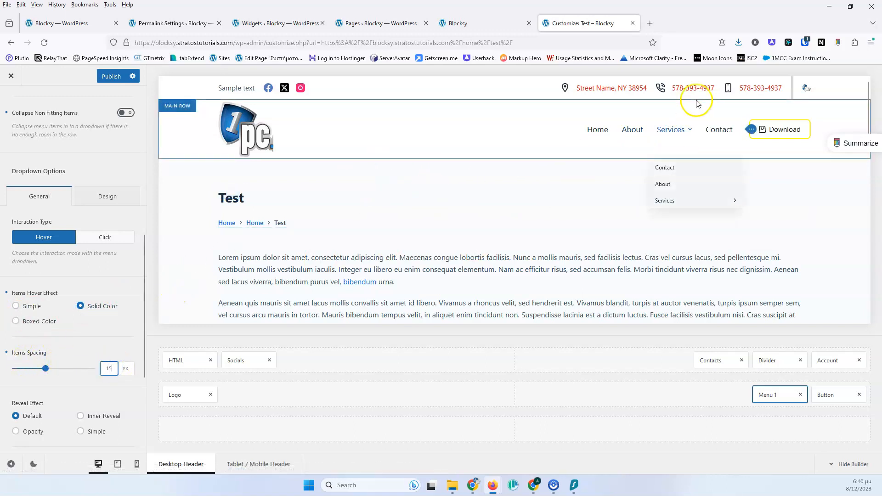
mouse_move(699, 113)
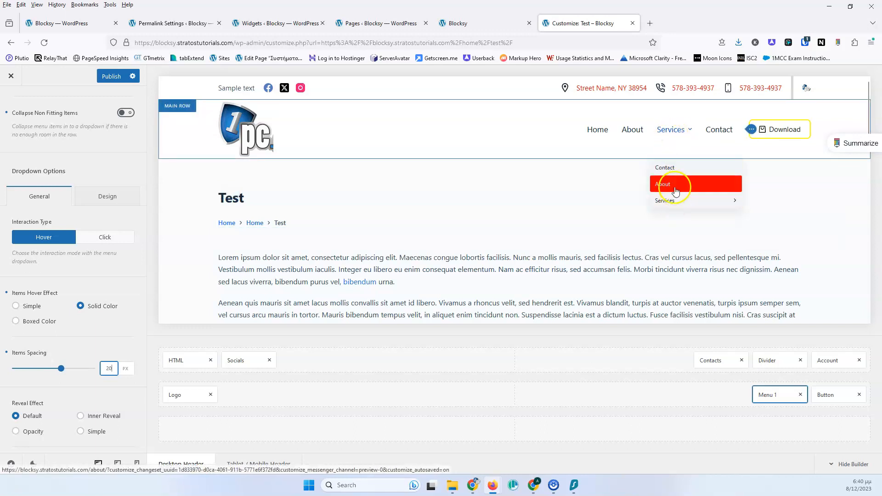
- Publish the menu changes, reload the customizer and reopen Menu 1's dropdown options to check the items spacing on Services
left_click(104, 78)
left_click(44, 42)
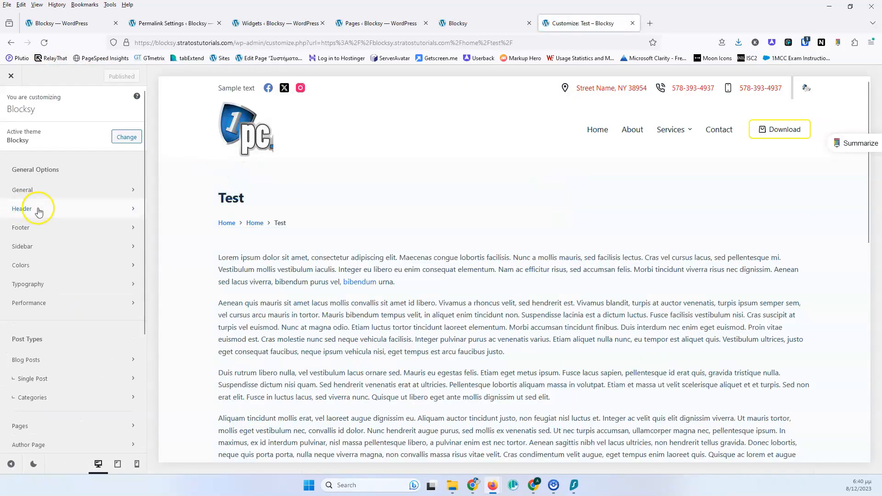
left_click(27, 209)
left_click(767, 394)
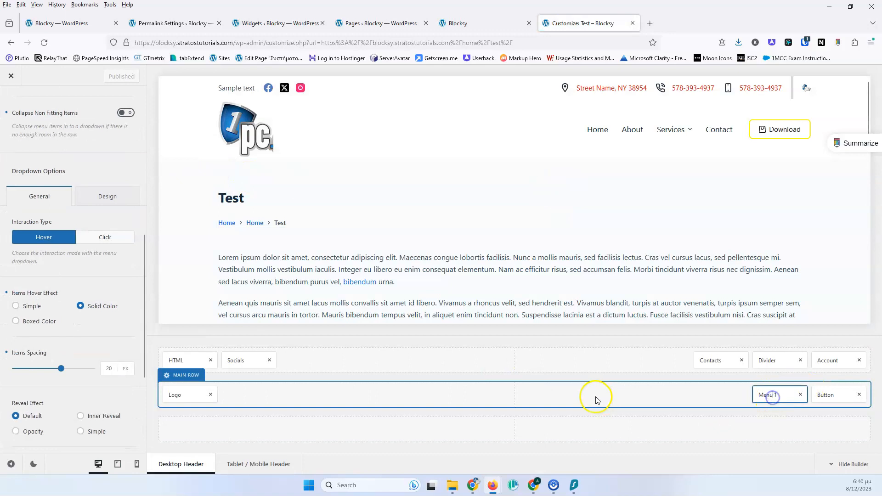
scroll(84, 331, "down", 3)
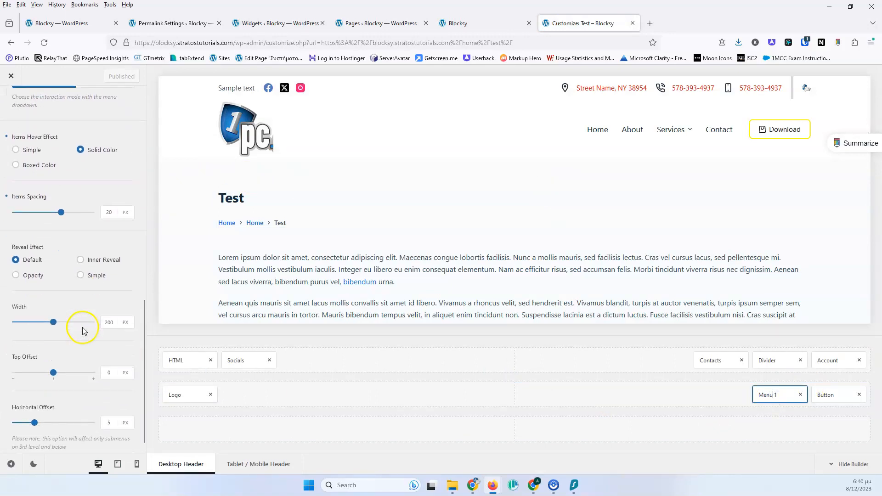
mouse_move(670, 133)
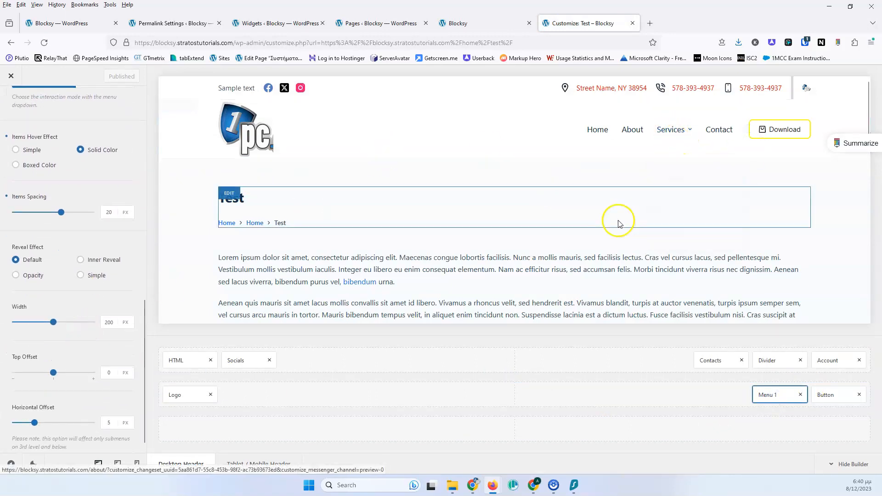
- Set the dropdown items spacing to 15 px
left_click(110, 211)
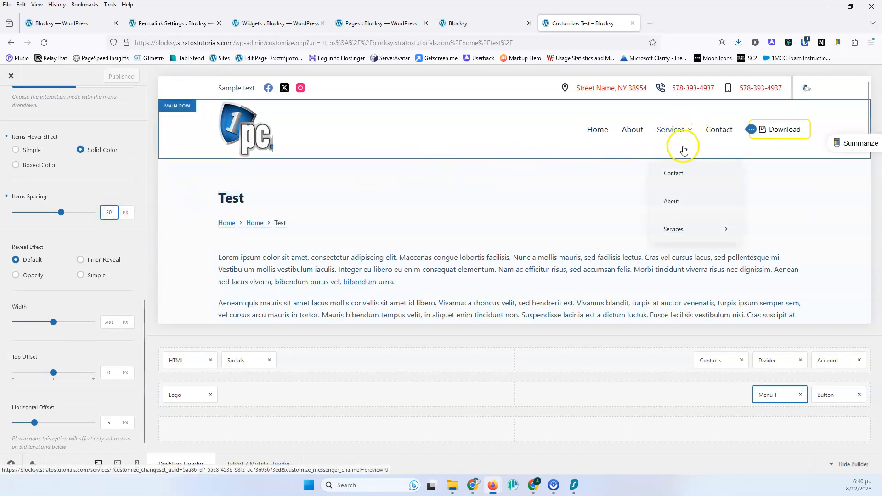
key("Down")
key("Down")
key("Down")
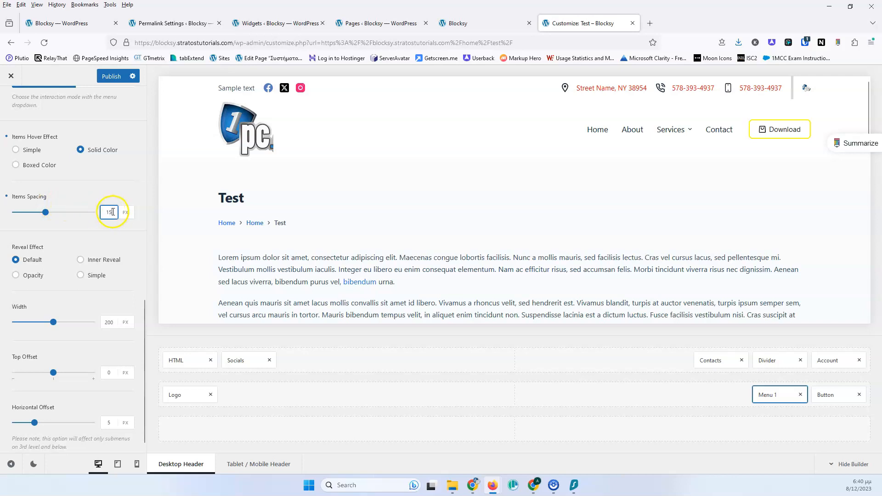
- Try the Inner Reveal and Simple reveal effects for the dropdown, previewing them on Services, and return to Default
mouse_move(691, 132)
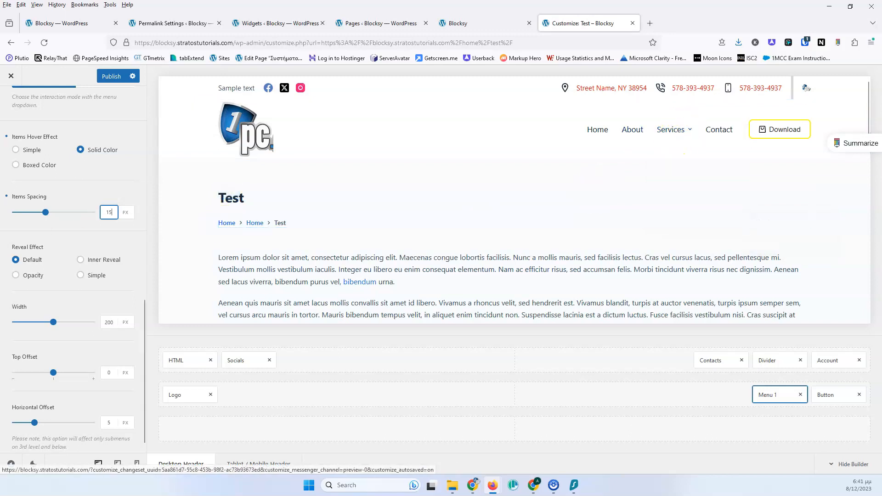
left_click(81, 260)
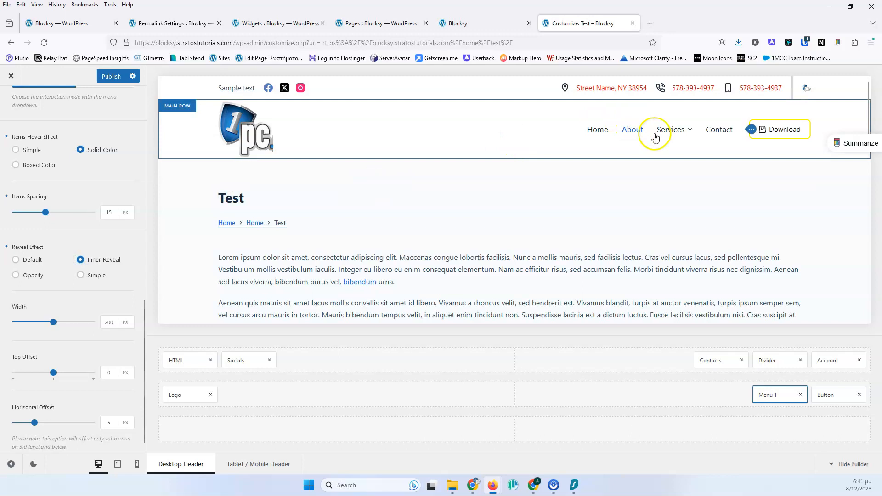
mouse_move(670, 134)
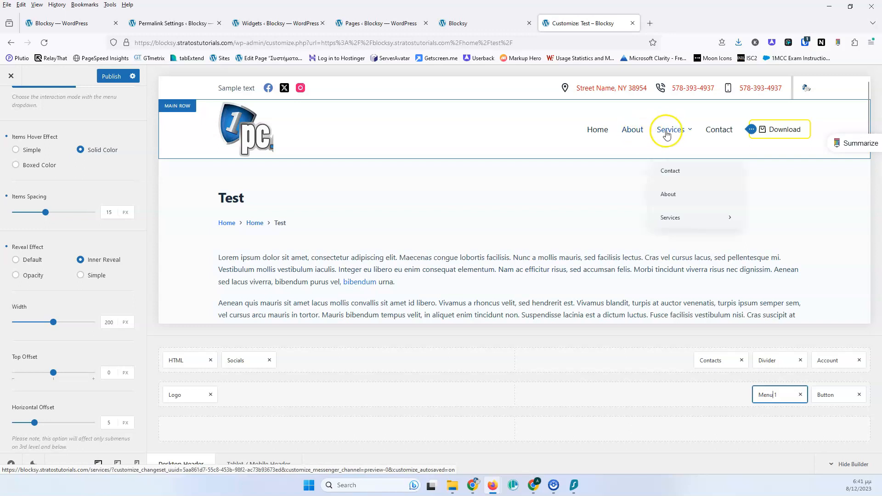
left_click(97, 277)
mouse_move(671, 133)
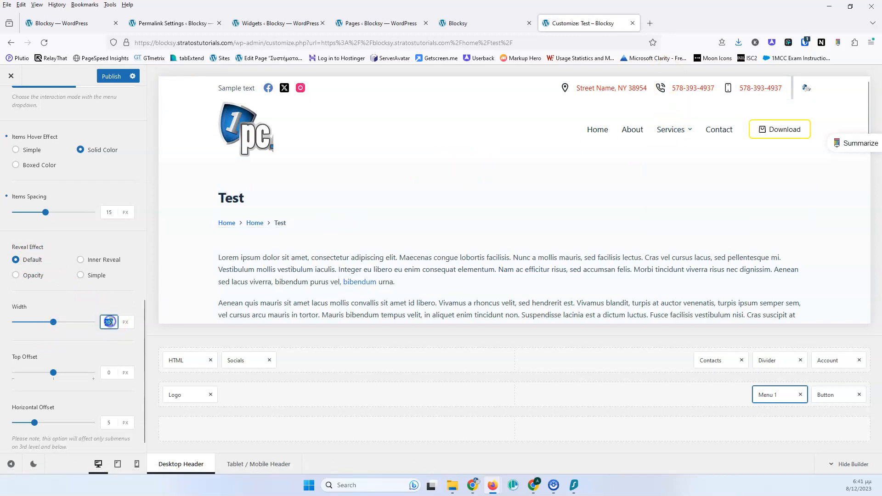
- Try a dropdown width of 400 px, preview it on Services, and restore the width to 200 px
mouse_move(683, 116)
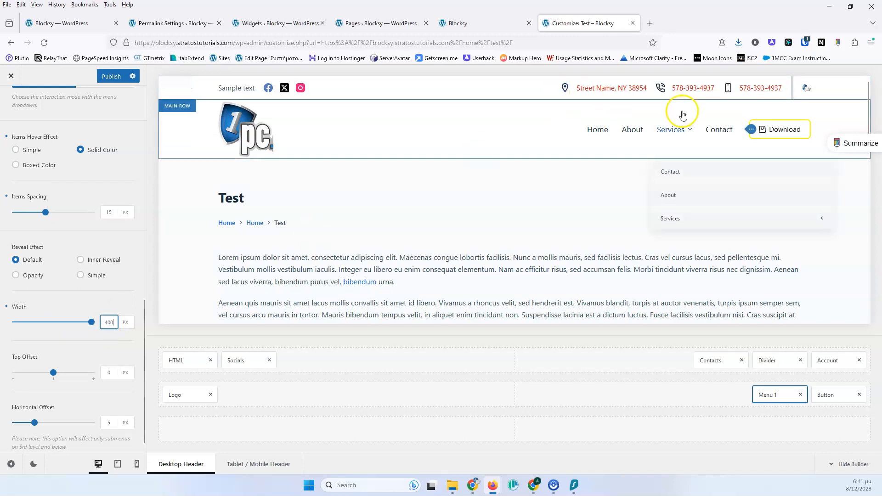
mouse_move(693, 225)
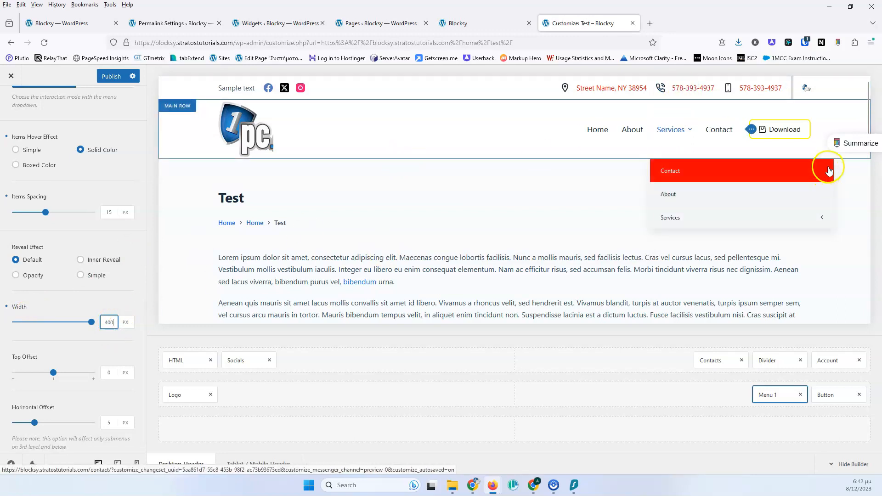
mouse_move(661, 217)
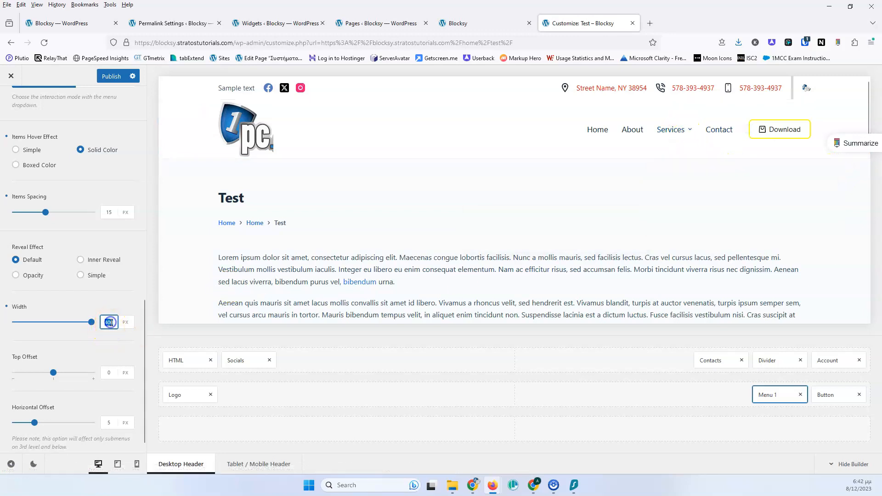
type("0")
- Try a 60 px horizontal offset for the dropdown's nested submenu, preview it on Services, and restore it to 5 px
scroll(59, 358, "down", 1)
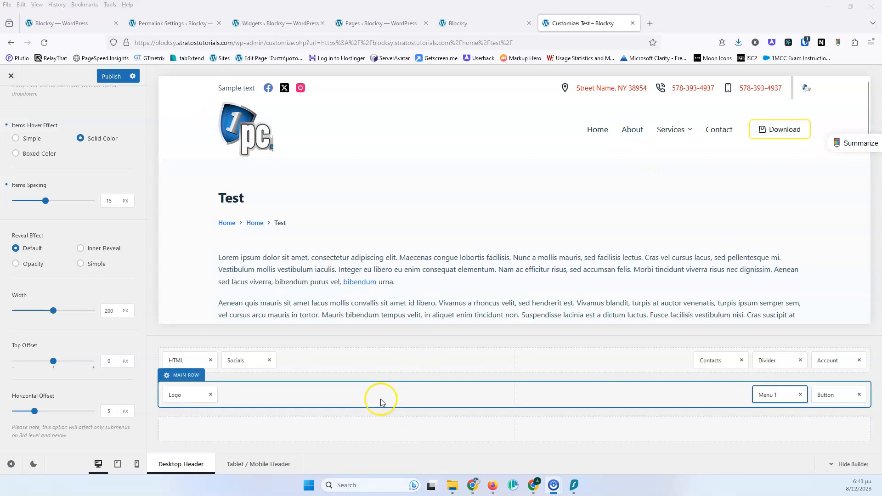
double_click(109, 360)
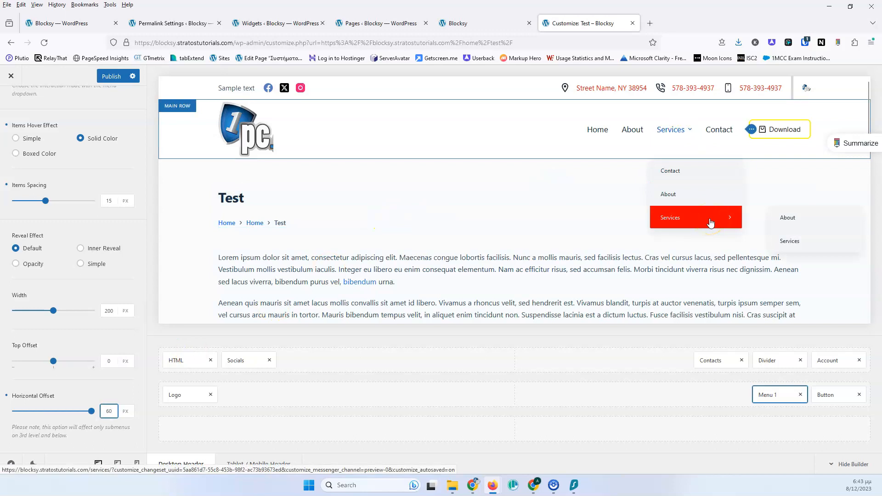
left_click(94, 416)
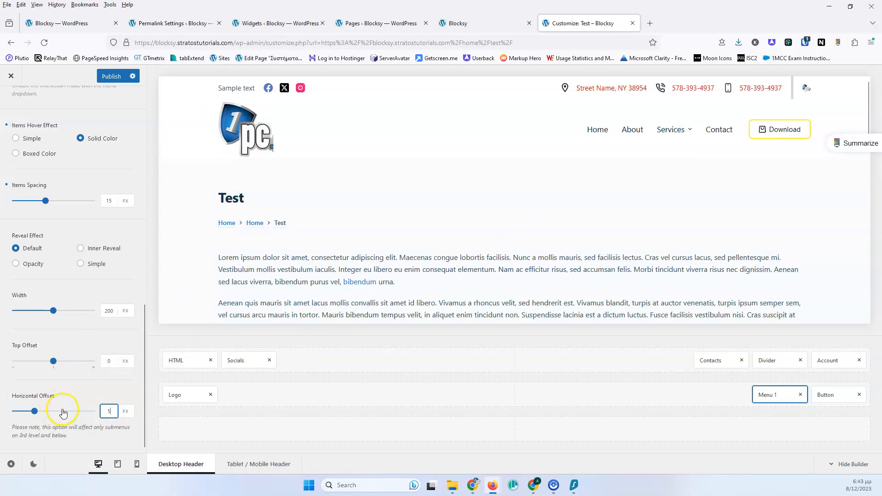
- Set the dropdown items' font size to 16 px in the dropdown's design options
scroll(63, 411, "up", 5)
left_click(105, 264)
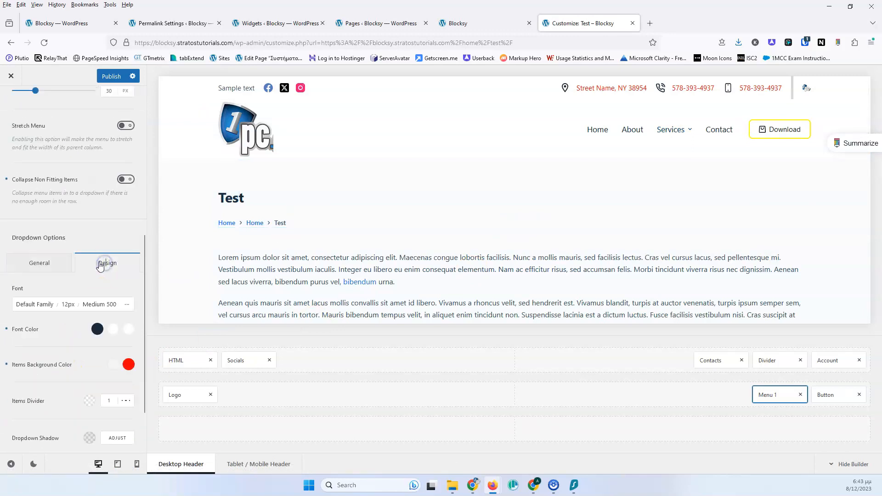
scroll(61, 240, "down", 2)
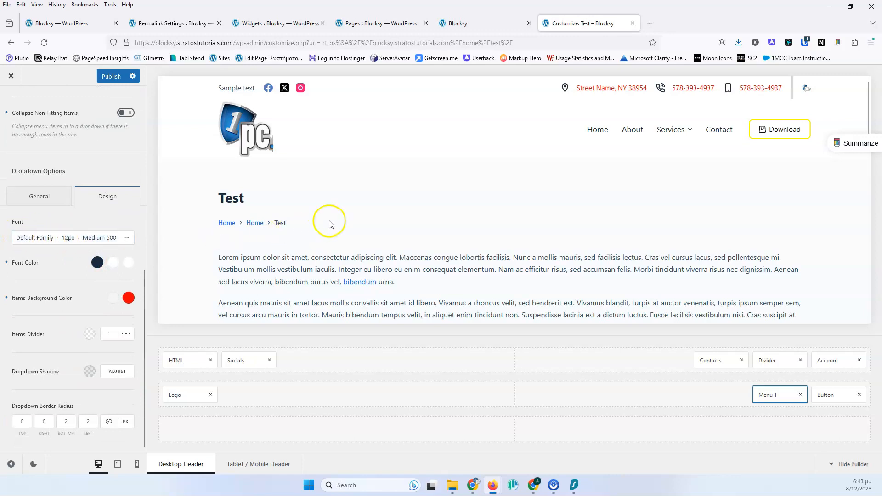
mouse_move(673, 129)
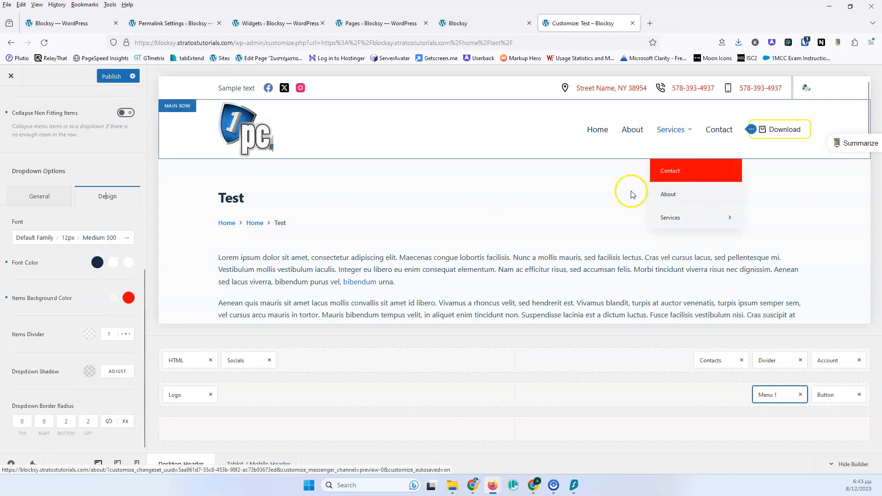
left_click(65, 238)
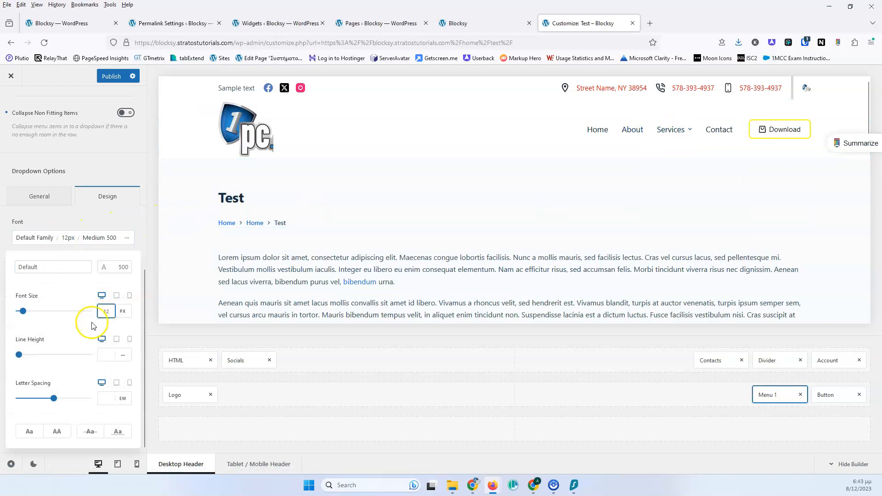
key("Up")
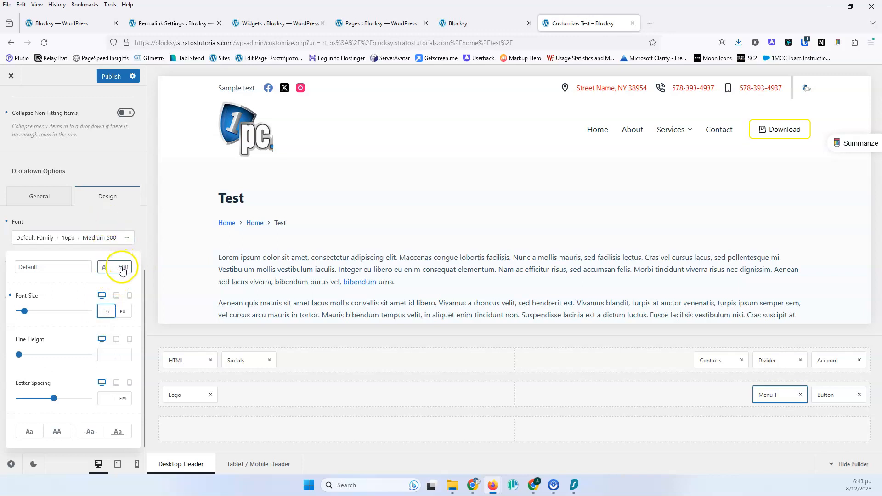
left_click(108, 218)
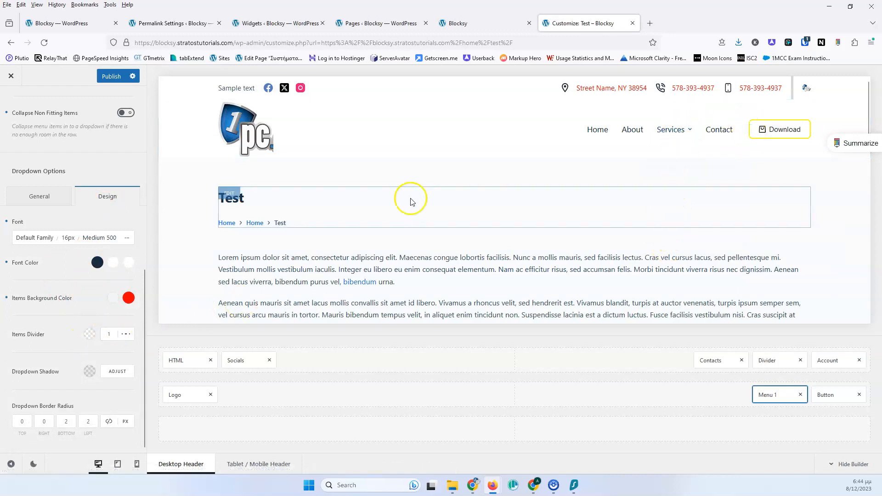
- Set the dropdown items divider to palette color 4 and preview it on the Services dropdown
left_click(89, 333)
left_click(66, 308)
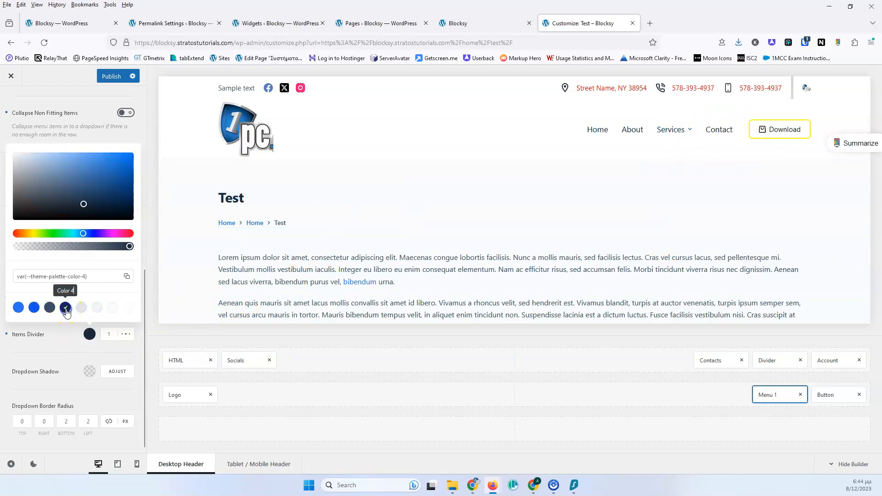
left_click(65, 338)
mouse_move(675, 132)
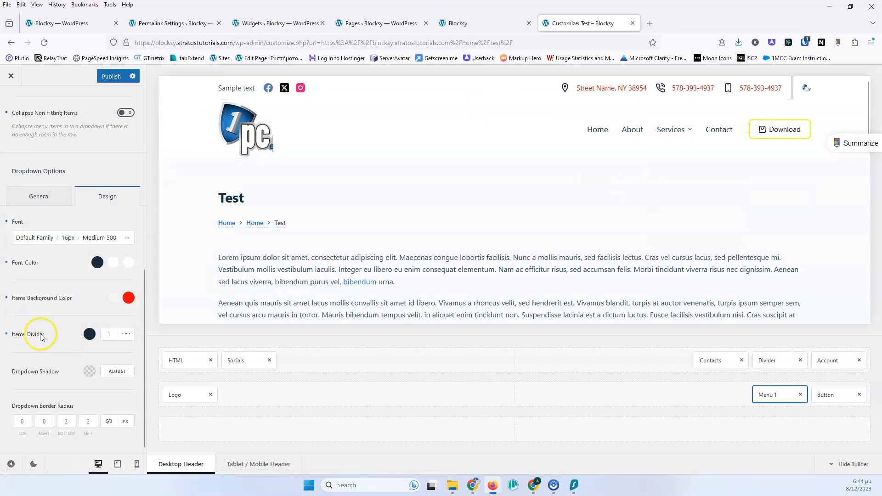
- Change the items divider to a solid line and reduce its color opacity to 0.17, checking it on Services
left_click(124, 335)
left_click(109, 335)
left_click(89, 334)
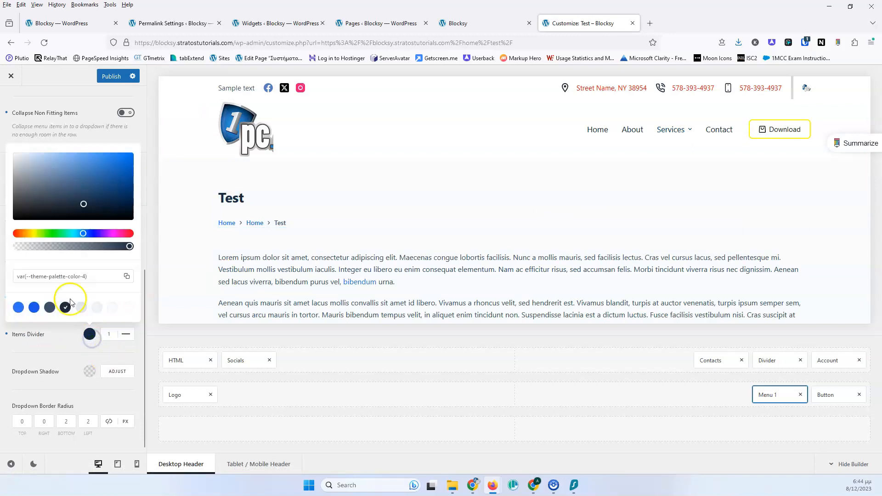
left_click_drag(130, 247, 35, 247)
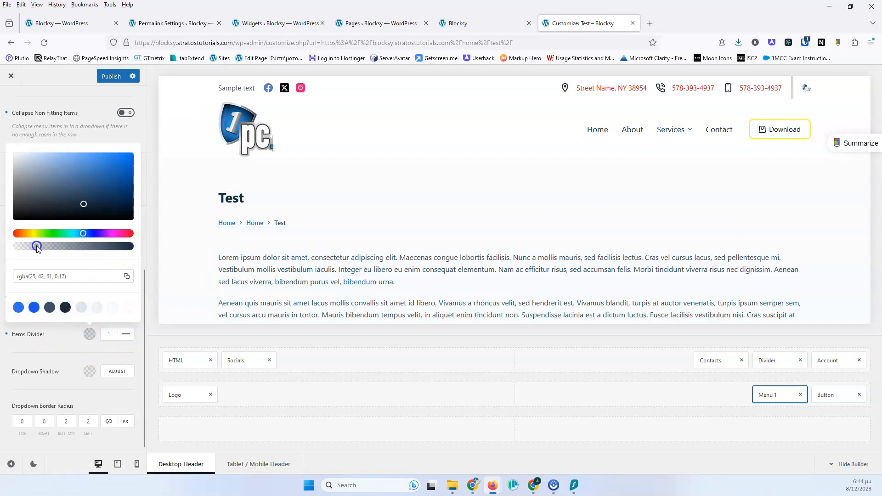
left_click(46, 334)
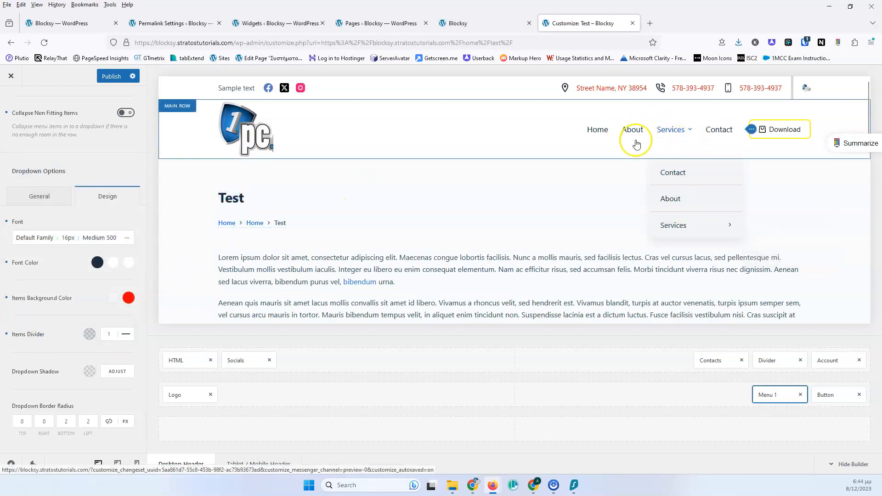
- Lower the items divider color's opacity to 0.07 and preview the Services dropdown
left_click(89, 334)
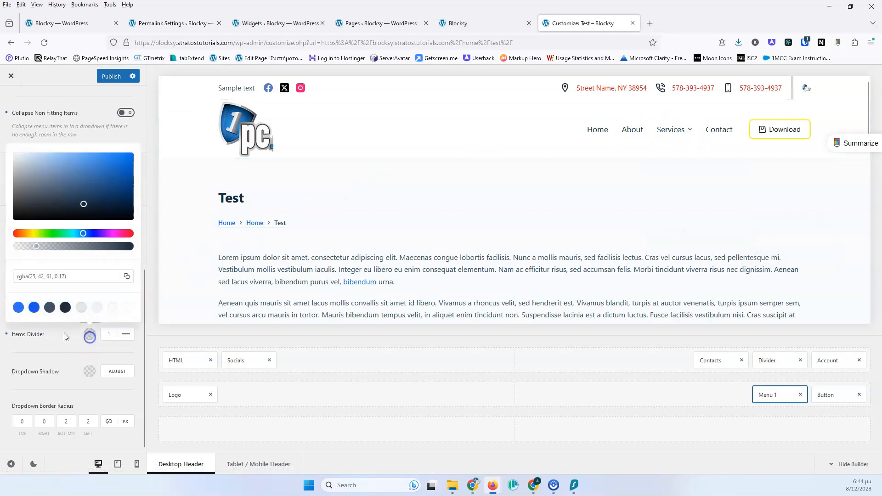
left_click_drag(43, 247, 26, 246)
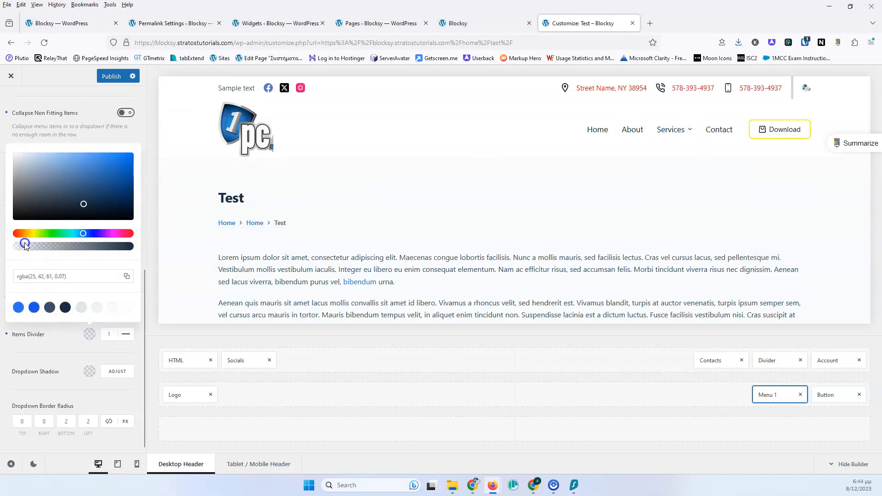
left_click(45, 335)
mouse_move(675, 152)
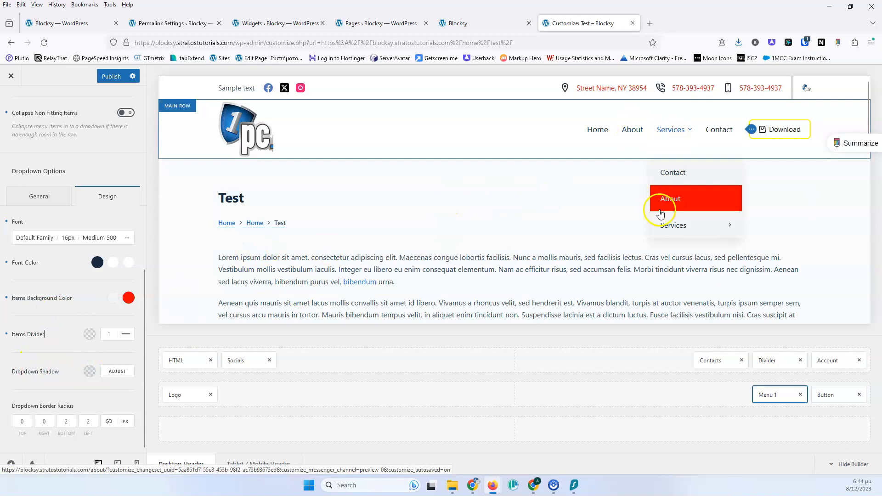
- Review the dropdown shadow's color and its offset, blur and spread settings, and examine the Services dropdown's shadow and corners
left_click(90, 372)
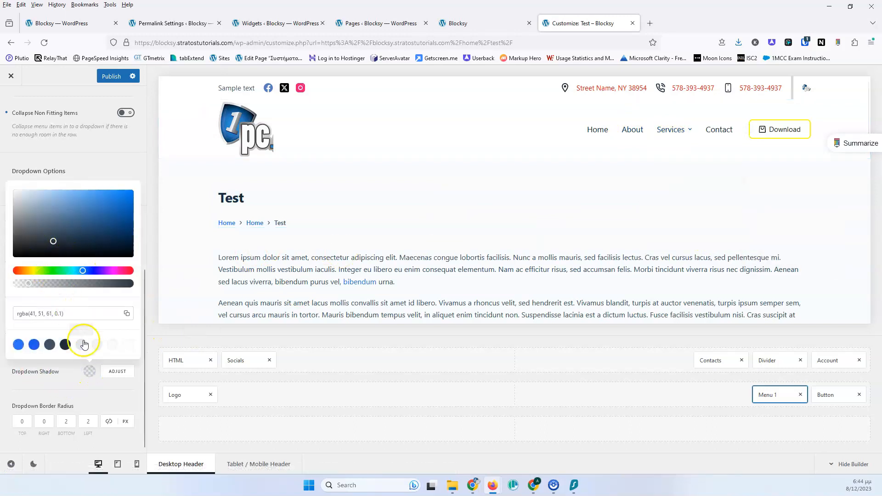
left_click(116, 371)
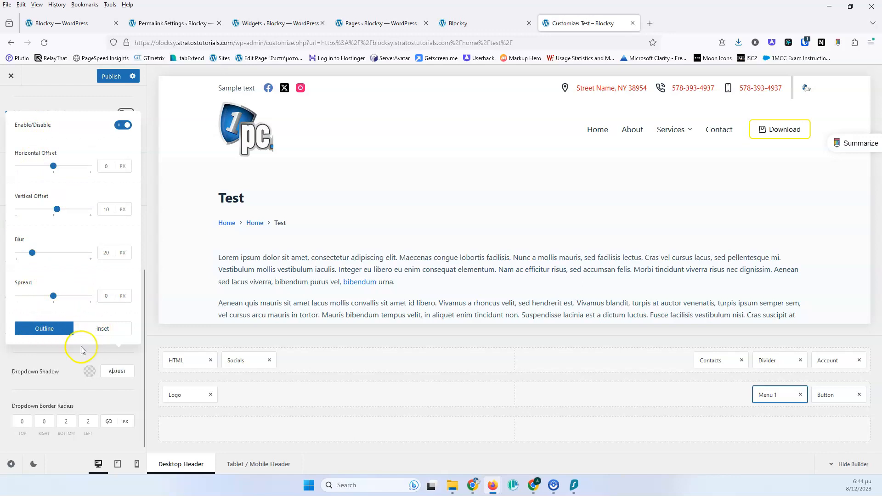
left_click(63, 381)
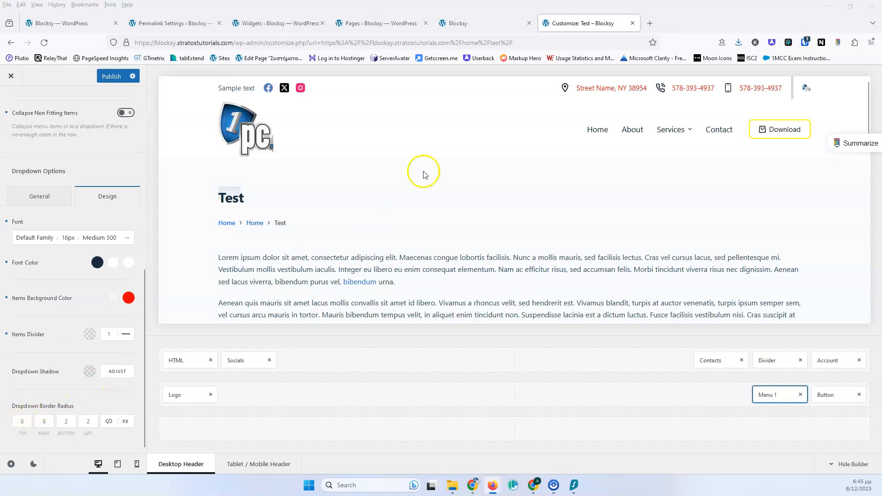
mouse_move(663, 132)
mouse_move(660, 233)
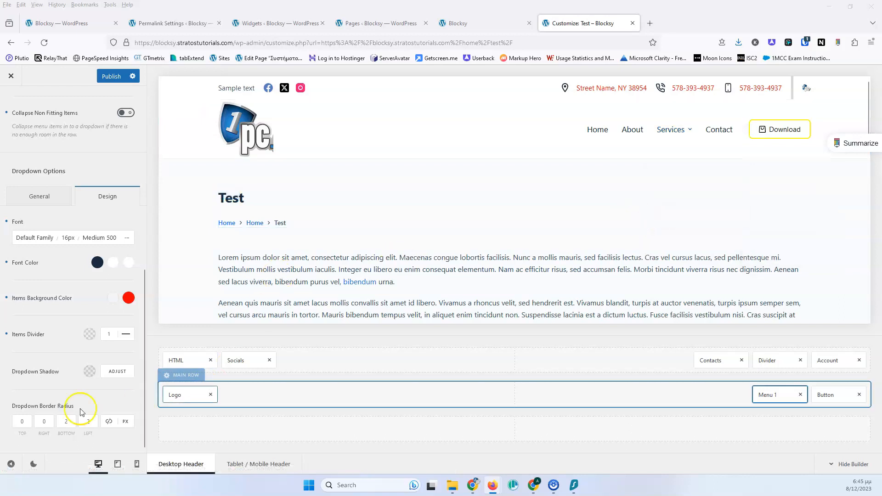
- Set the dropdown's bottom and left border radius to 20 px and preview the rounded corners on Services
left_click_drag(67, 421, 59, 421)
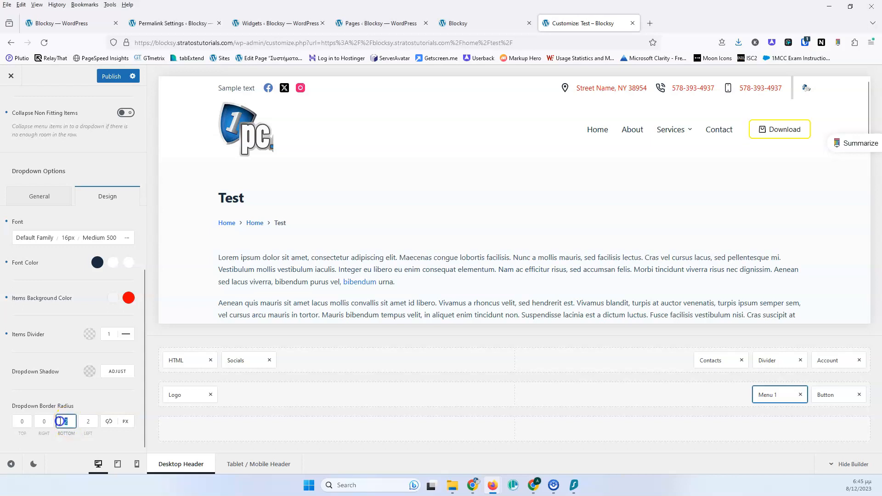
left_click(96, 423)
type("0")
mouse_move(663, 228)
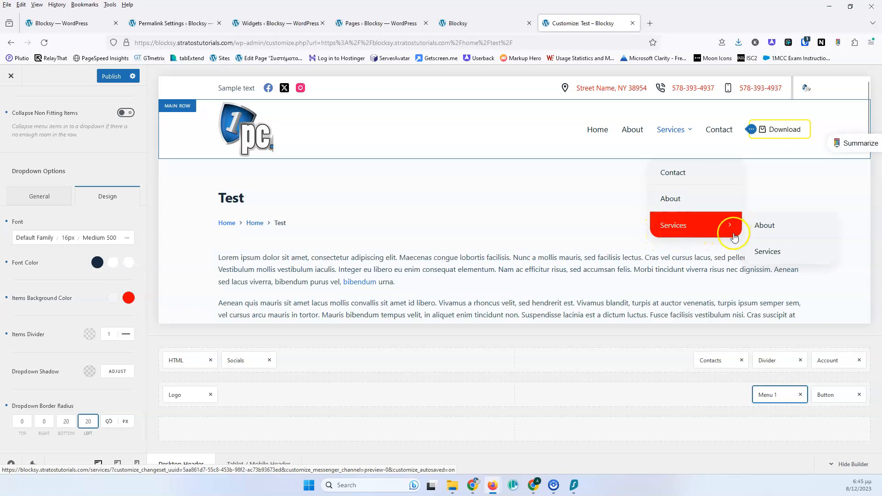
- Replace the dropdown's 20 px bottom and left border radius values
left_click(67, 421)
double_click(67, 421)
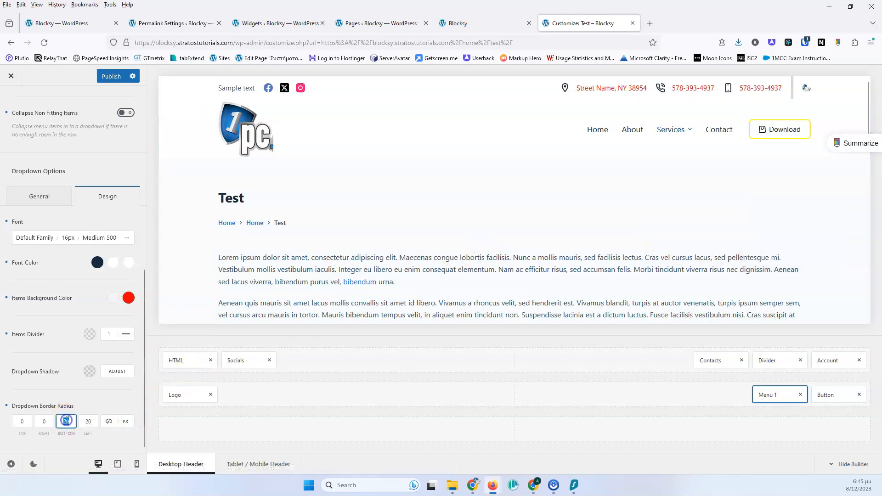
left_click(92, 421)
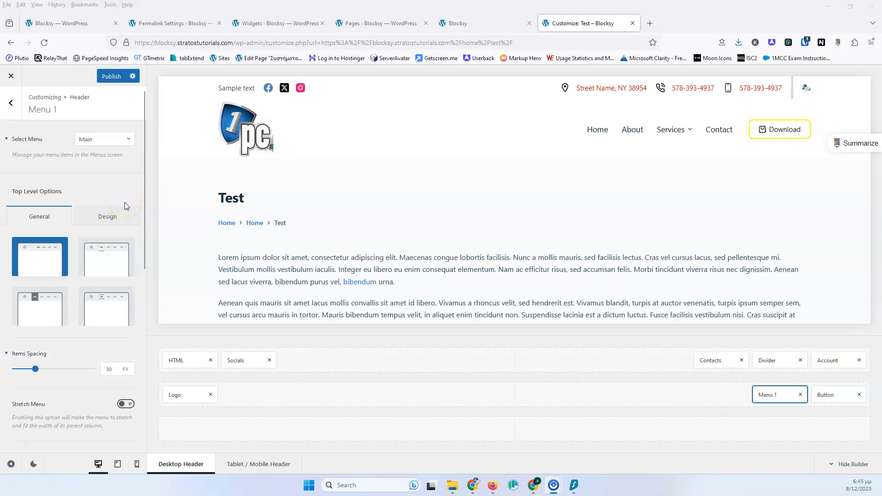
scroll(354, 195, "down", 10)
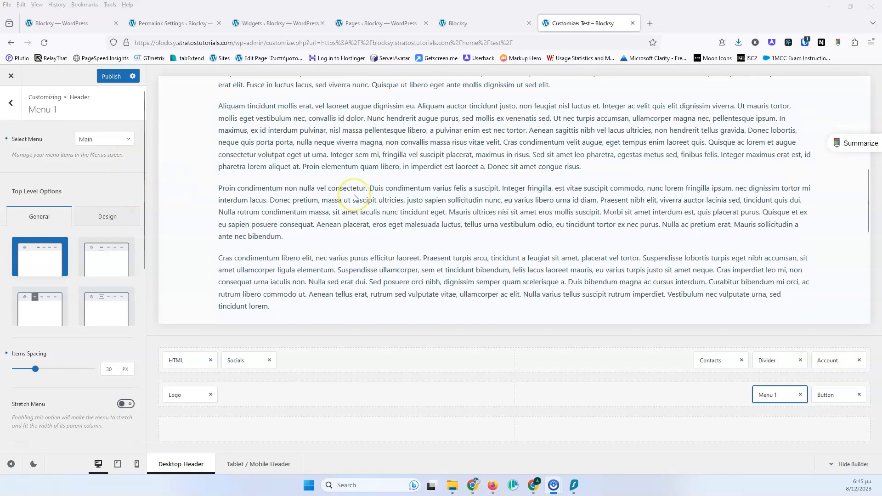
scroll(354, 194, "up", 10)
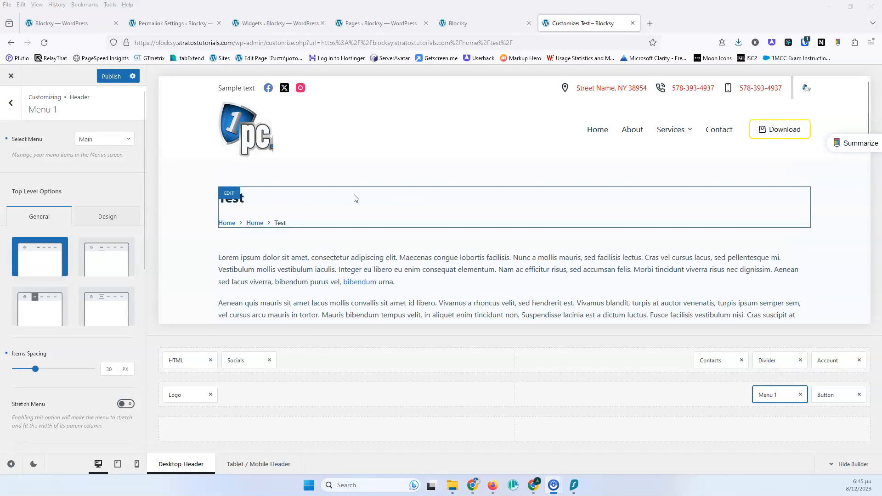
right_click(354, 195)
left_click(273, 168)
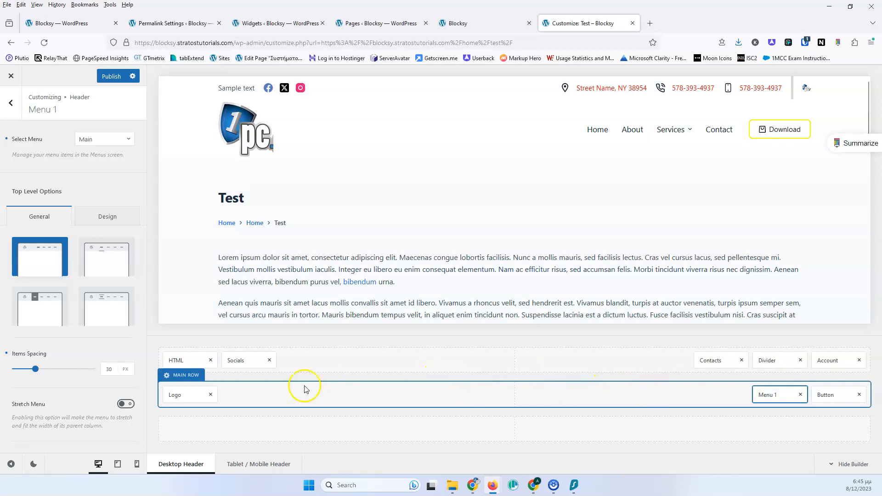
- Leave the Menu 1 options, review the header elements list and open the Global Header settings
left_click(17, 104)
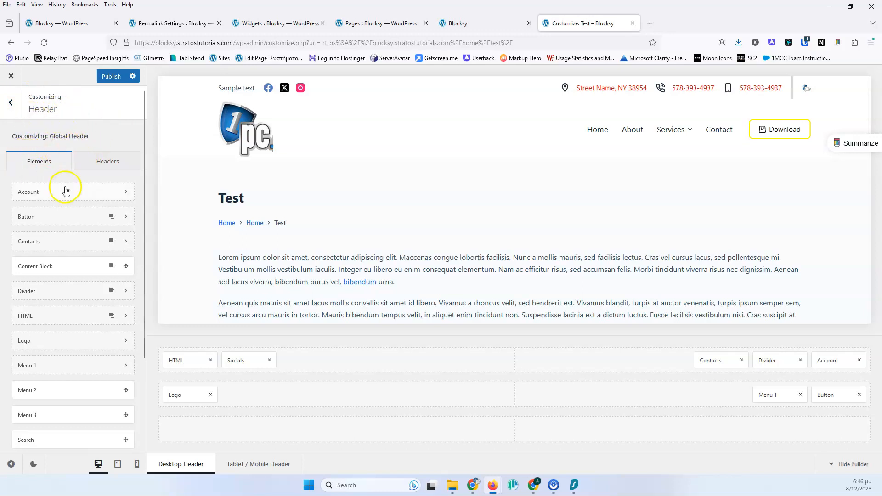
scroll(65, 237, "down", 3)
scroll(68, 206, "up", 3)
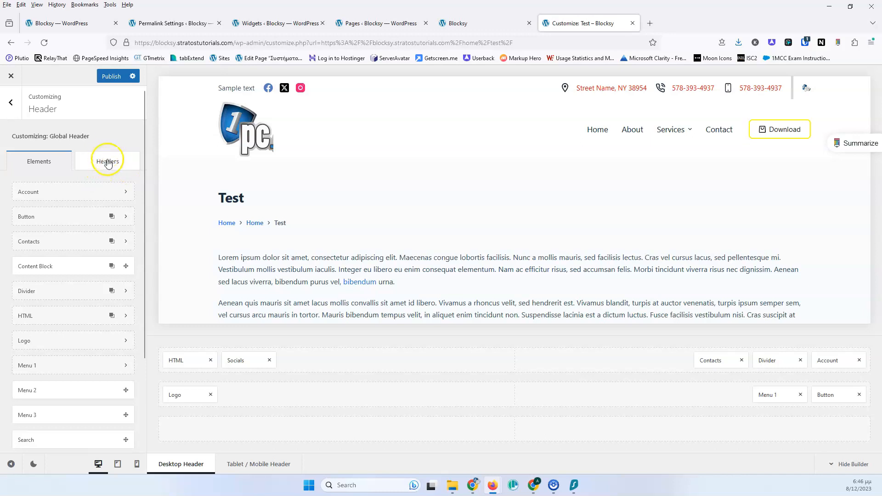
left_click(107, 166)
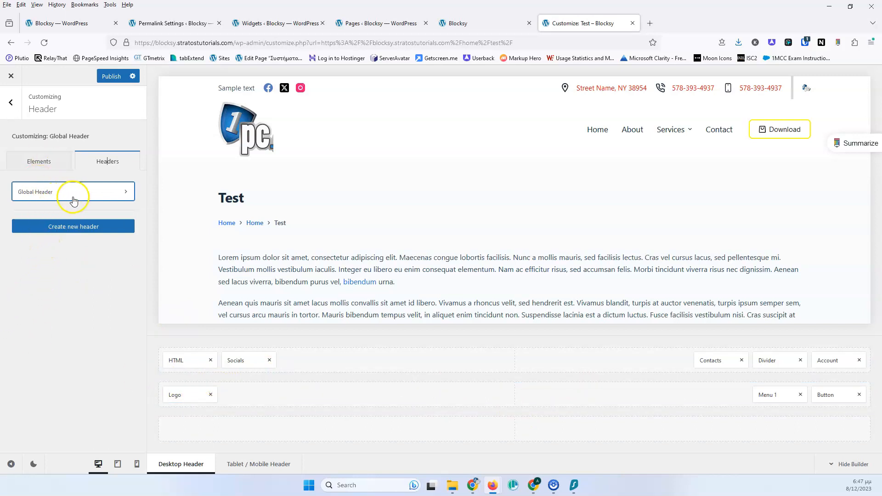
left_click(97, 192)
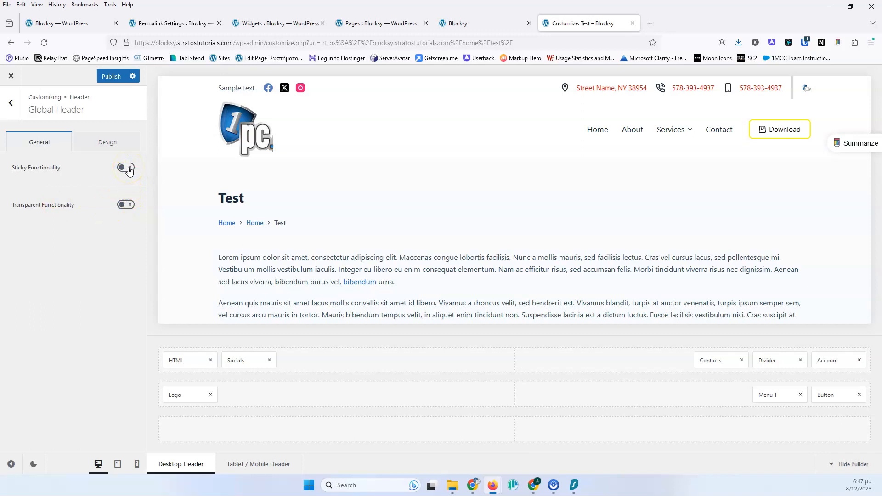
- Enable Sticky Functionality on the Global Header for the main row only and preview it by scrolling the page
left_click(45, 210)
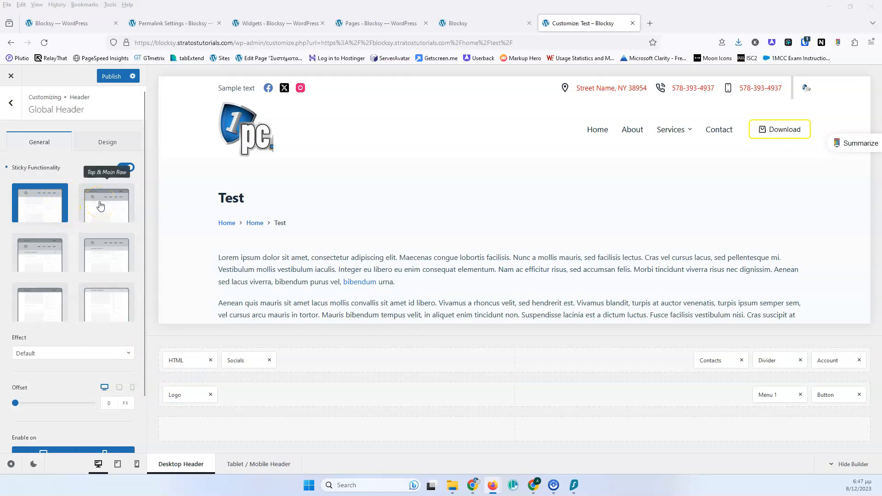
scroll(305, 227, "down", 6)
scroll(311, 227, "up", 6)
scroll(311, 227, "down", 6)
scroll(311, 227, "up", 6)
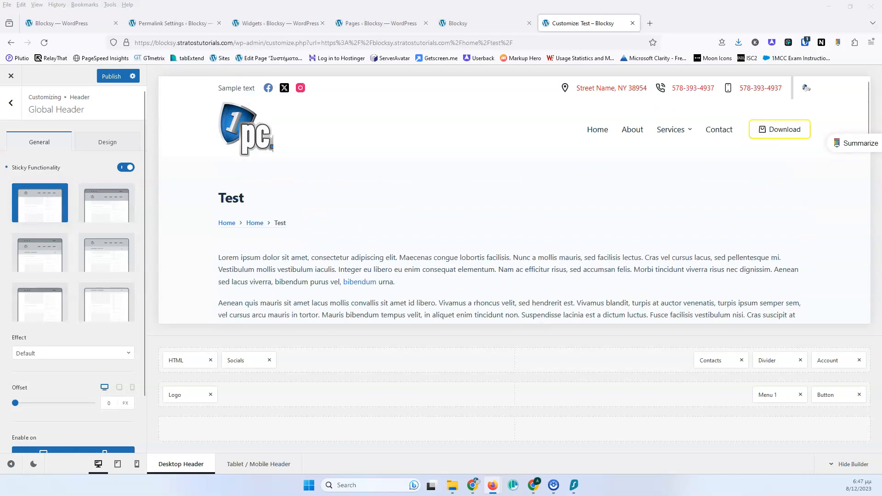
- Make the Top & Main Row sticky and scroll the preview page to check the header's behavior
left_click(106, 202)
scroll(266, 211, "down", 5)
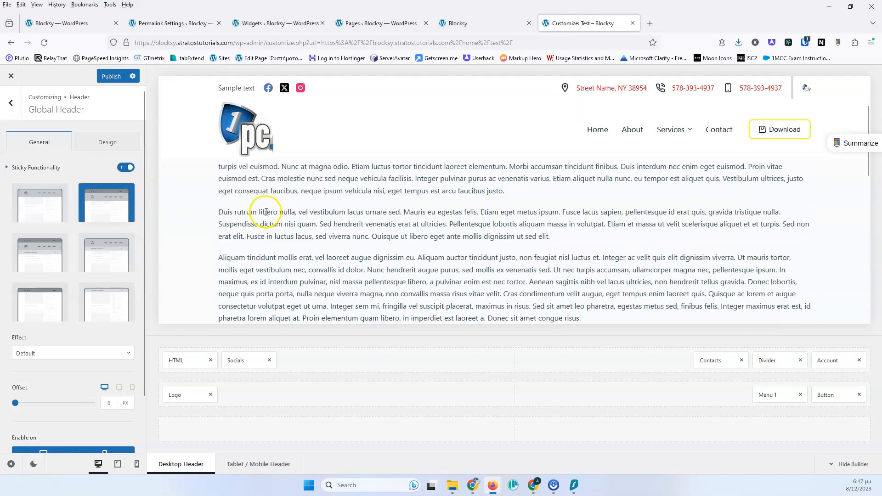
scroll(265, 213, "up", 4)
scroll(265, 214, "up", 1)
scroll(266, 212, "down", 5)
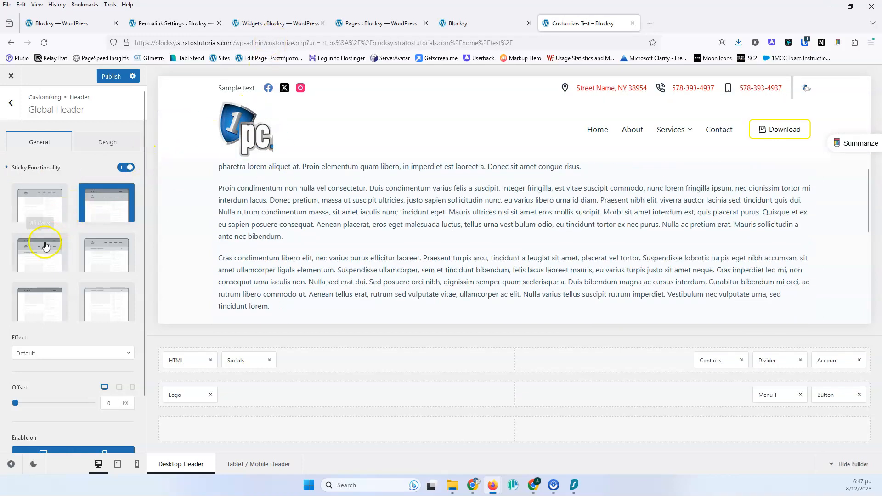
- Make all three header rows sticky, move the Divider element into the bottom row and preview the scrolling header
left_click(39, 256)
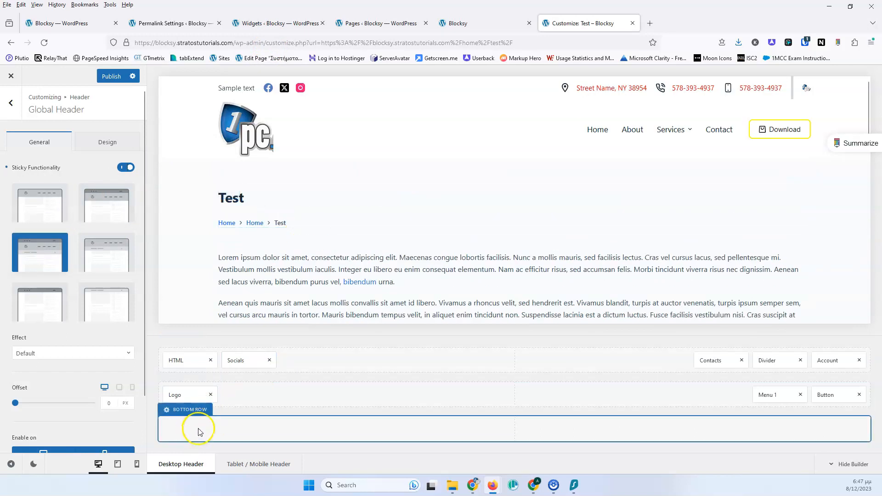
left_click_drag(774, 359, 192, 431)
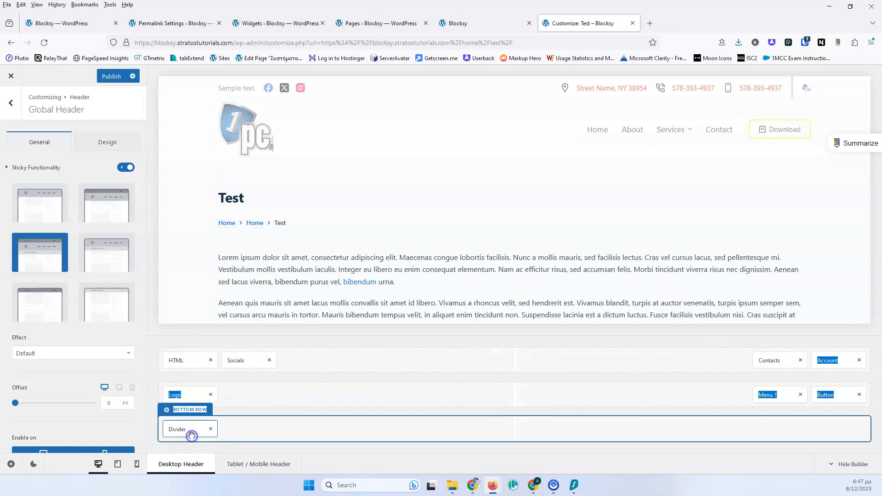
scroll(299, 251, "down", 4)
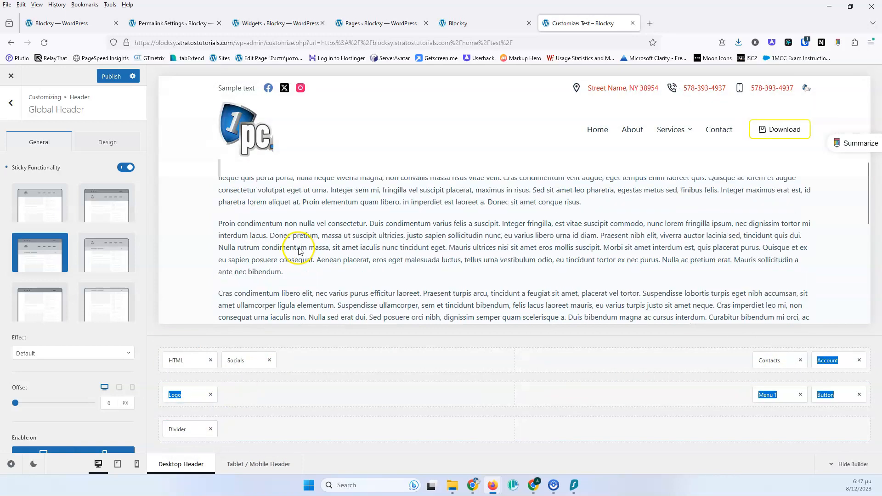
scroll(299, 252, "up", 4)
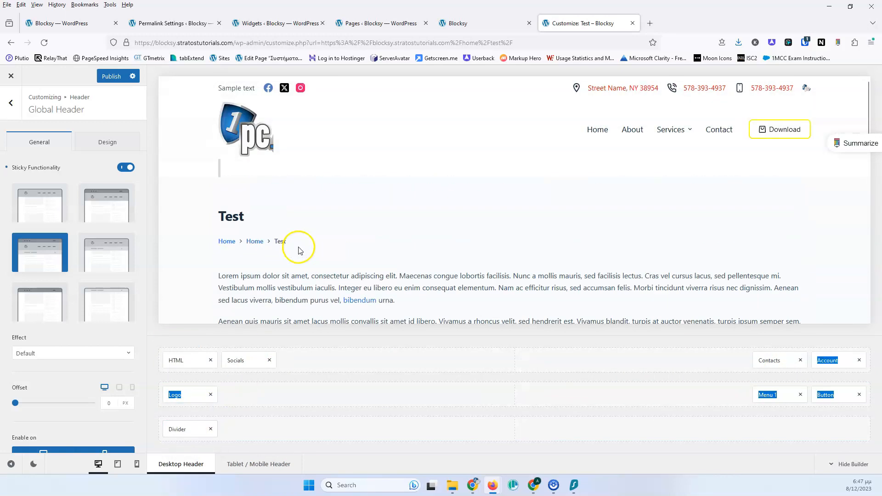
- Switch the sticky rows to Main & Bottom Row and preview the scrolling header
left_click(100, 257)
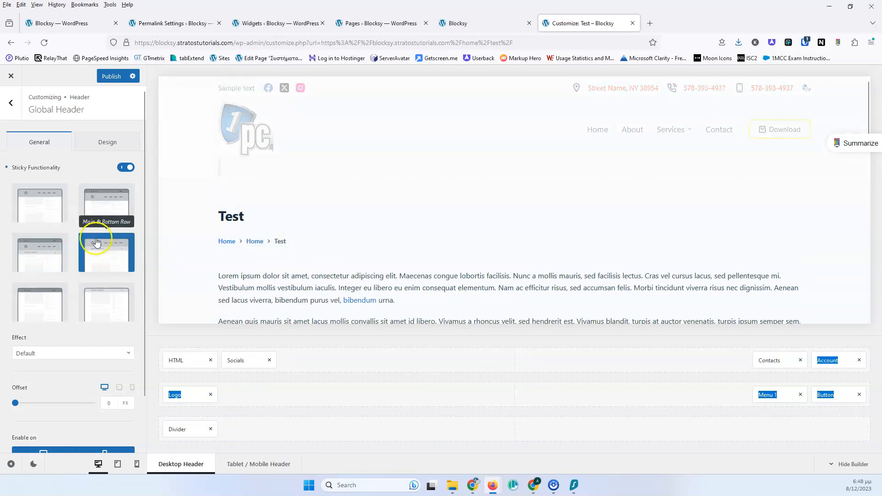
scroll(258, 252, "down", 5)
scroll(289, 249, "up", 5)
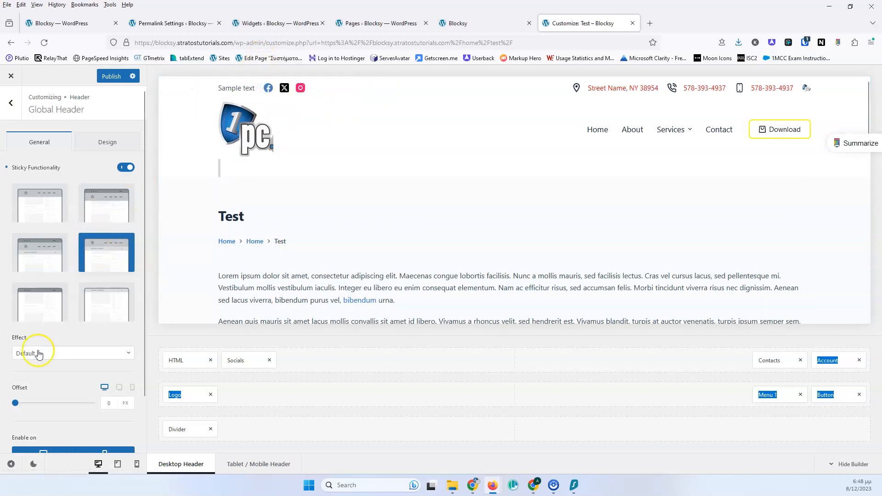
- Make only the top row sticky and preview the scrolling header
left_click(44, 314)
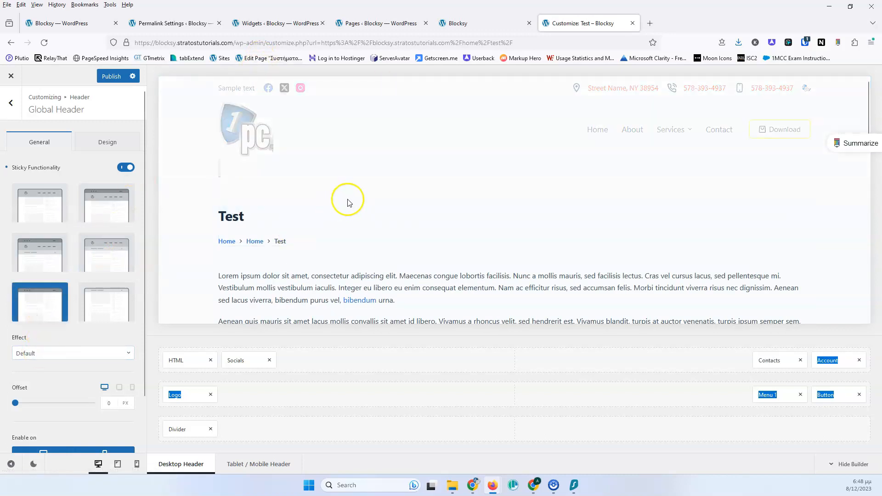
scroll(348, 198, "down", 5)
scroll(348, 199, "up", 5)
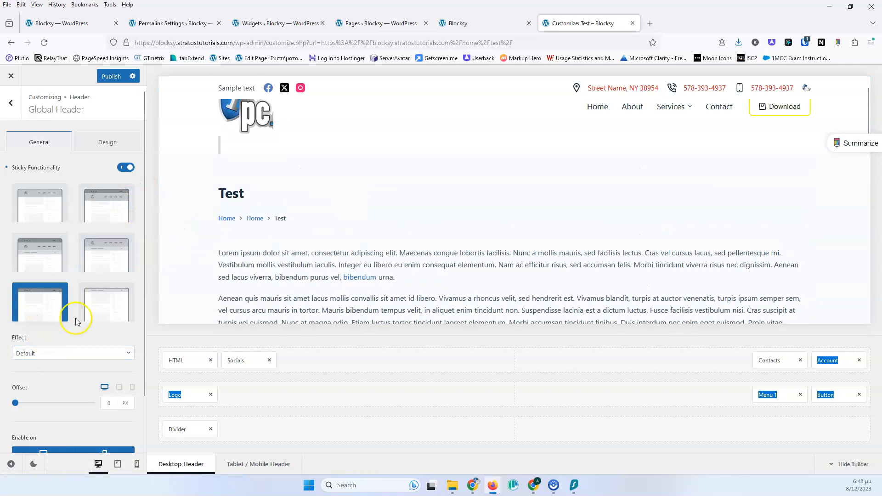
- Make only the bottom row sticky and preview the scrolling header
left_click(104, 308)
scroll(393, 173, "down", 5)
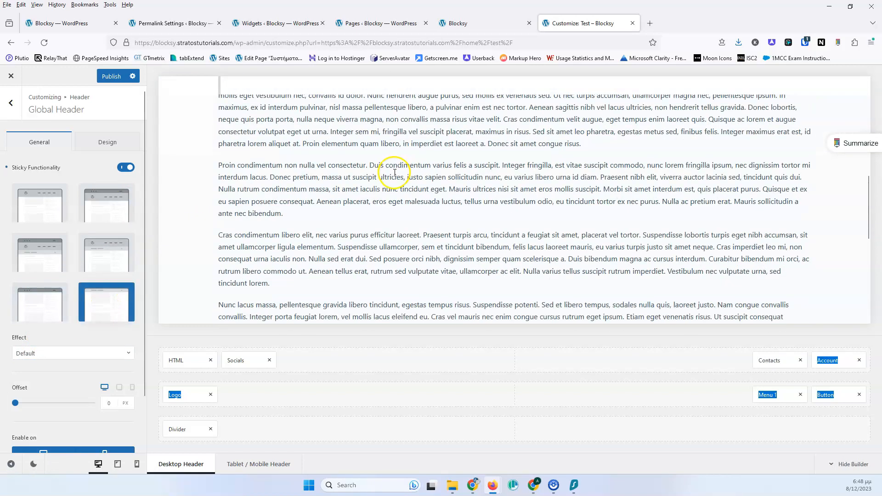
scroll(394, 173, "up", 5)
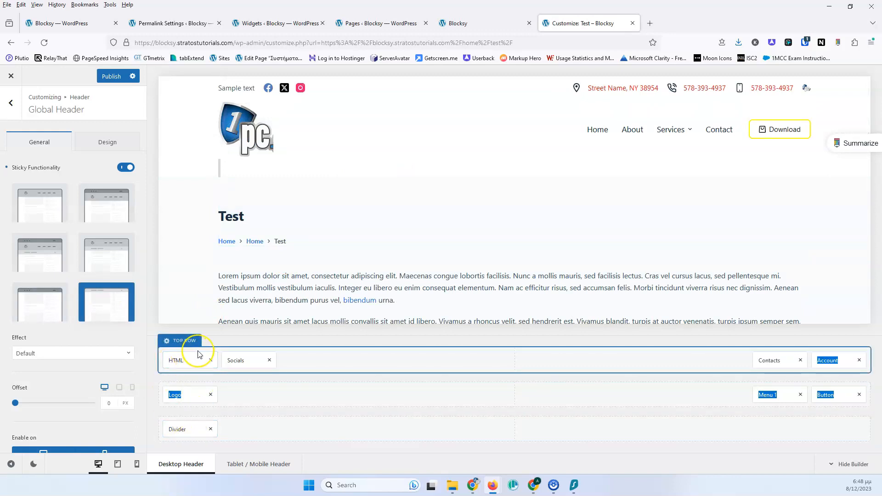
- Move the Divider back to the top row between Contacts and Account, and make only the main row sticky
left_click_drag(184, 429, 772, 360)
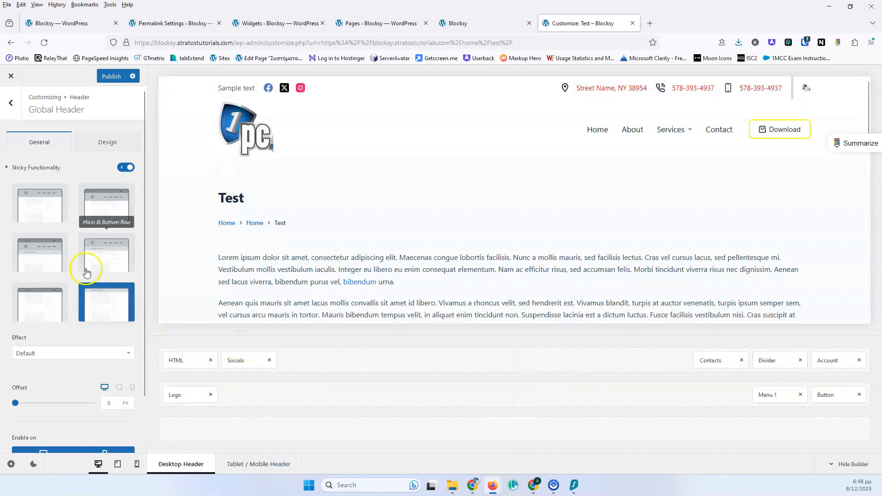
left_click(44, 210)
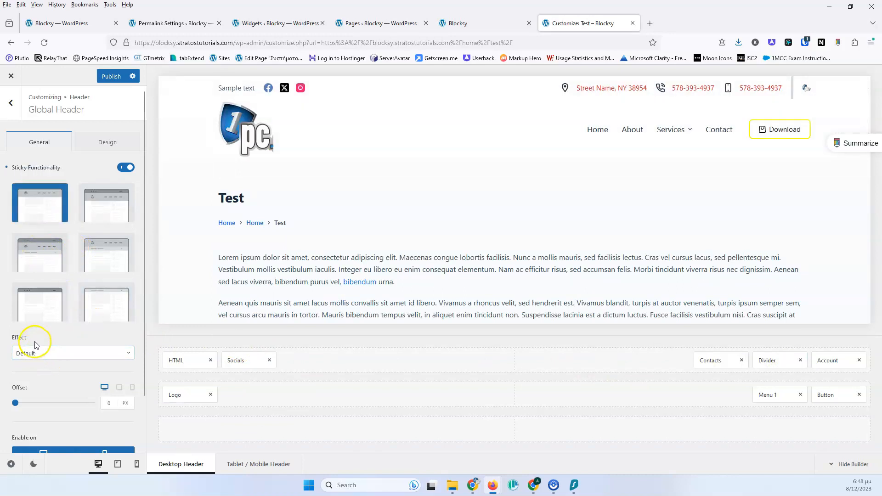
scroll(333, 199, "down", 5)
scroll(286, 206, "up", 5)
scroll(275, 205, "down", 3)
scroll(276, 208, "up", 3)
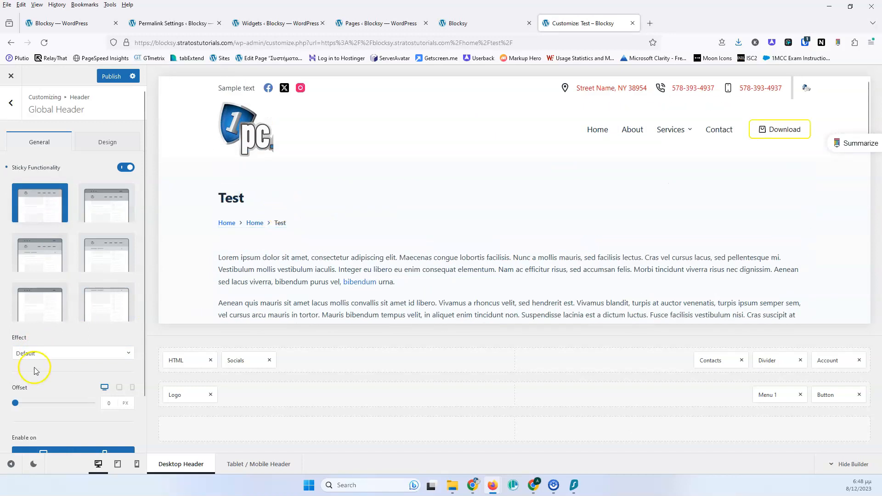
- Set the sticky header's effect to Slide Down and preview it by scrolling through the page
left_click(46, 354)
left_click(37, 389)
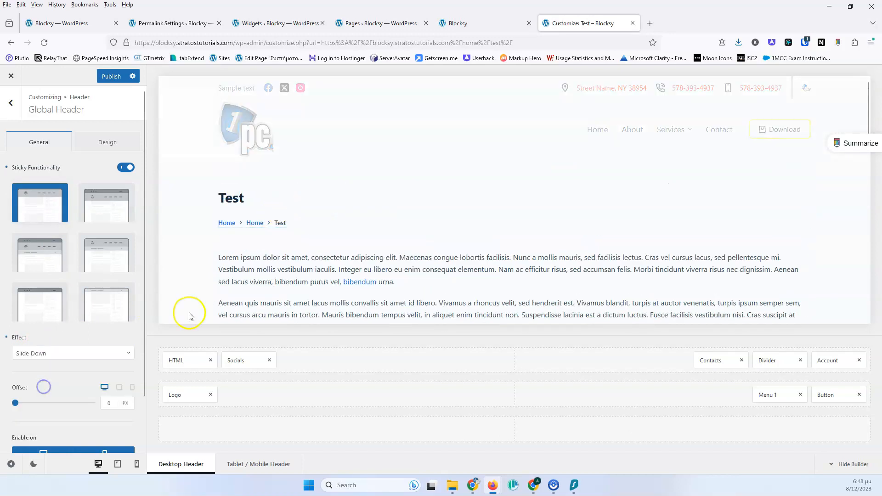
scroll(391, 170, "down", 8)
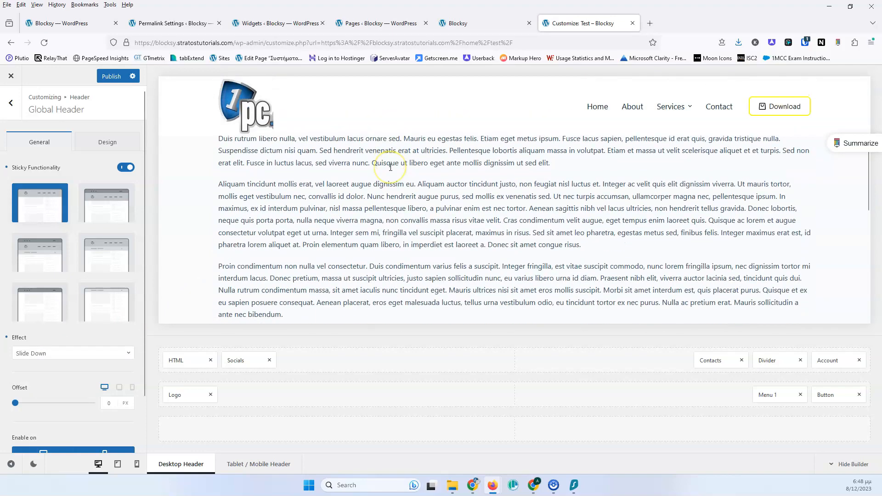
scroll(391, 171, "up", 8)
scroll(386, 183, "down", 10)
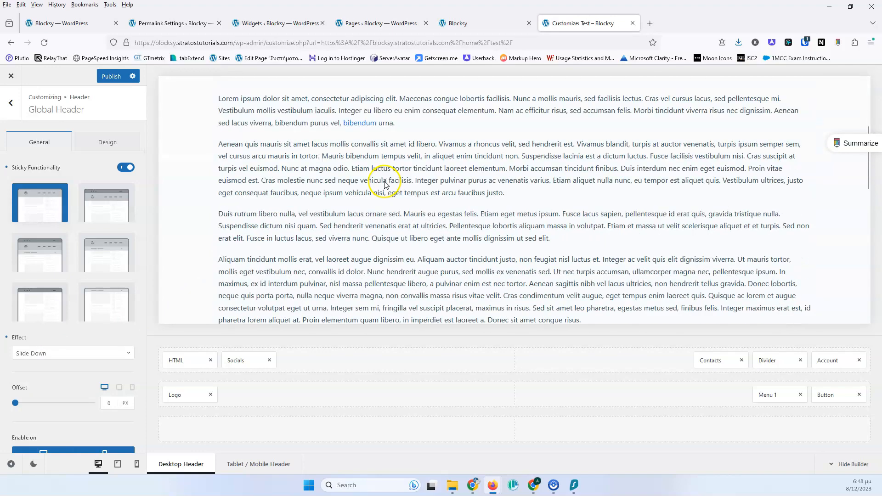
scroll(385, 181, "up", 10)
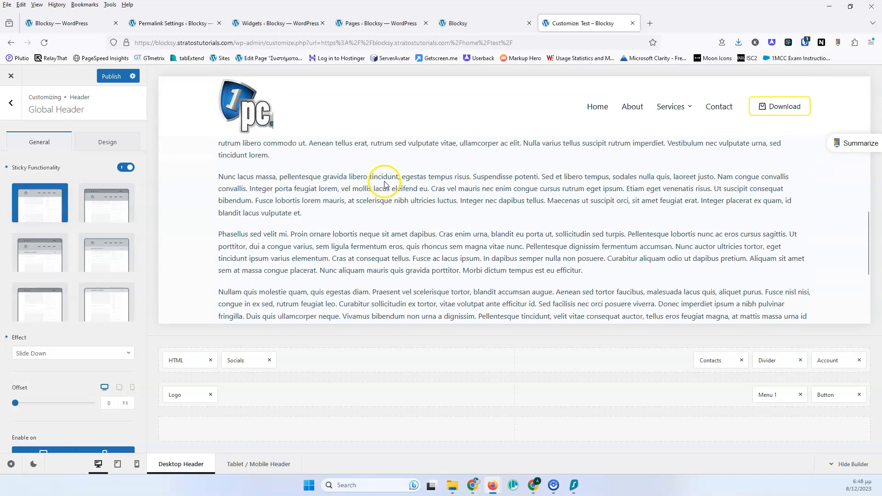
- Switch the sticky header's effect to Fade and preview it on the scrolling page
left_click(64, 354)
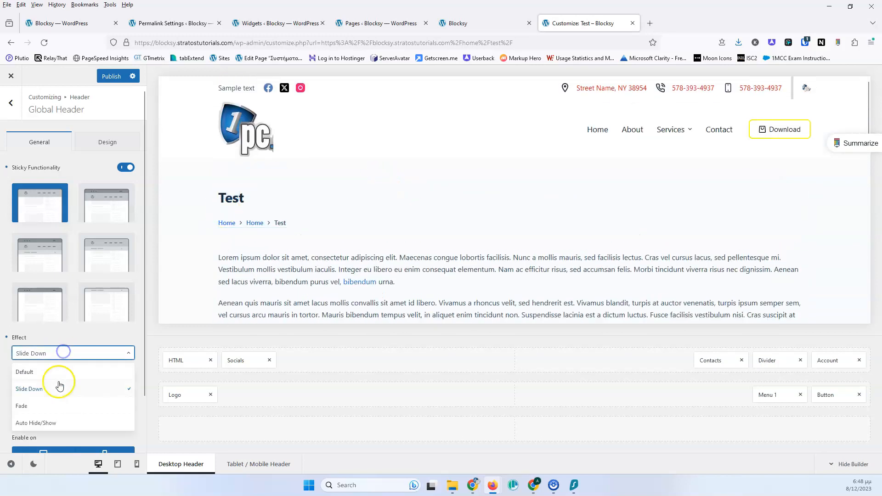
left_click(53, 402)
scroll(277, 212, "down", 8)
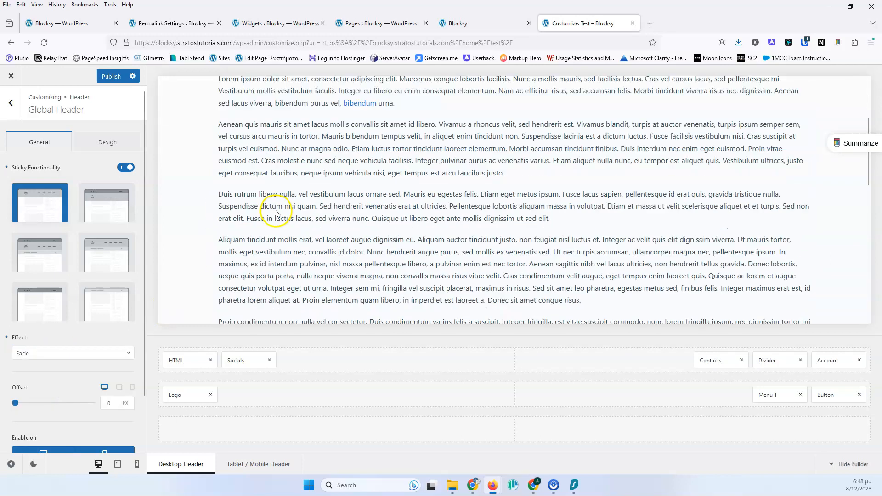
scroll(275, 209, "up", 8)
- Switch the sticky header's effect to Auto Hide/Show and preview it while scrolling the page down and back up
left_click(85, 355)
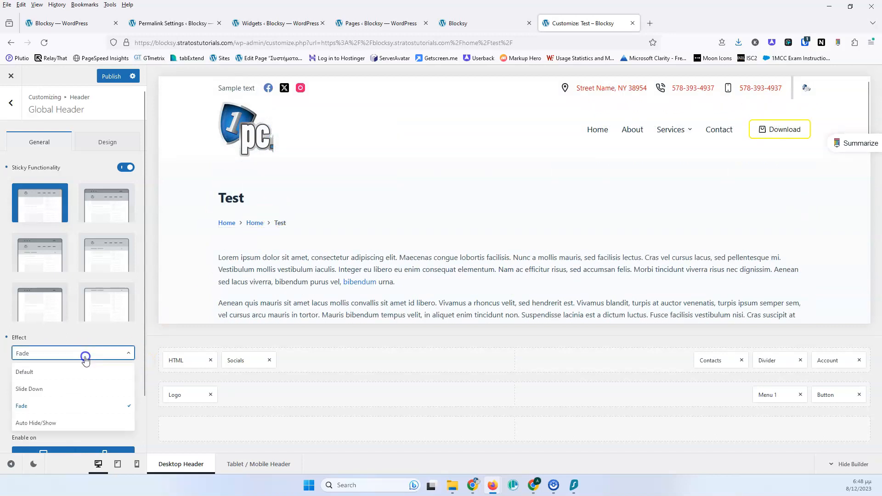
left_click(68, 423)
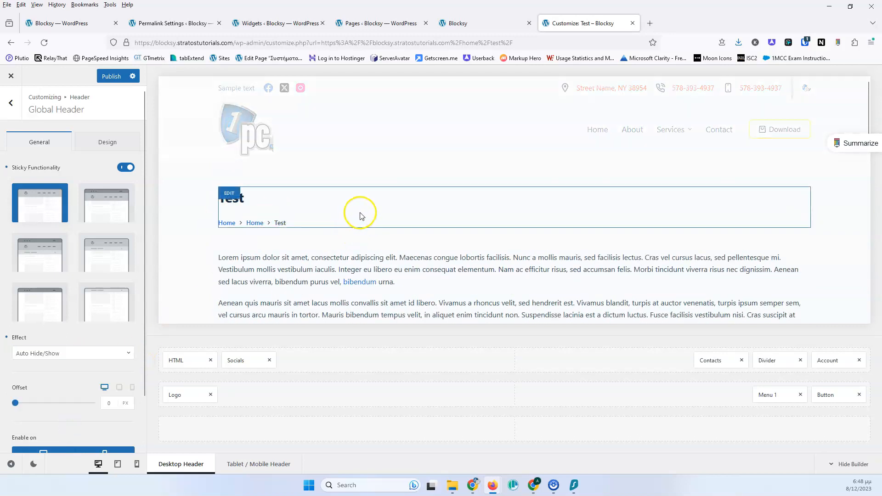
scroll(370, 201, "down", 4)
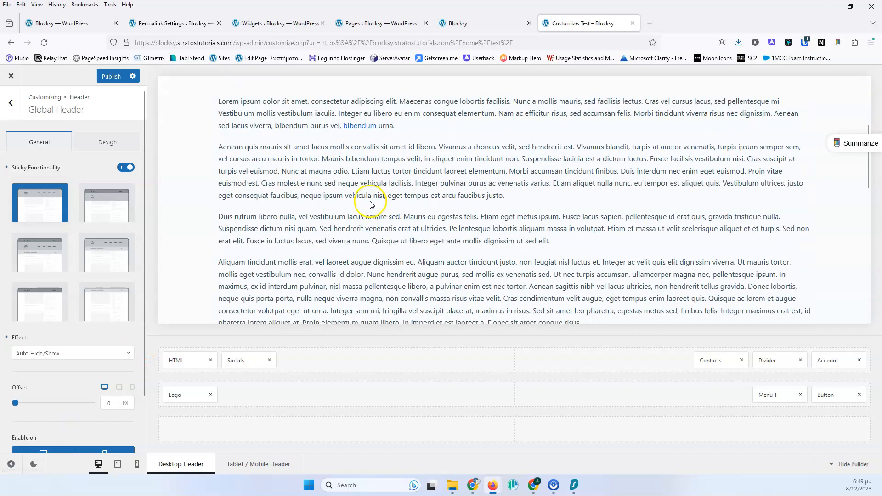
scroll(371, 203, "down", 2)
scroll(371, 204, "down", 2)
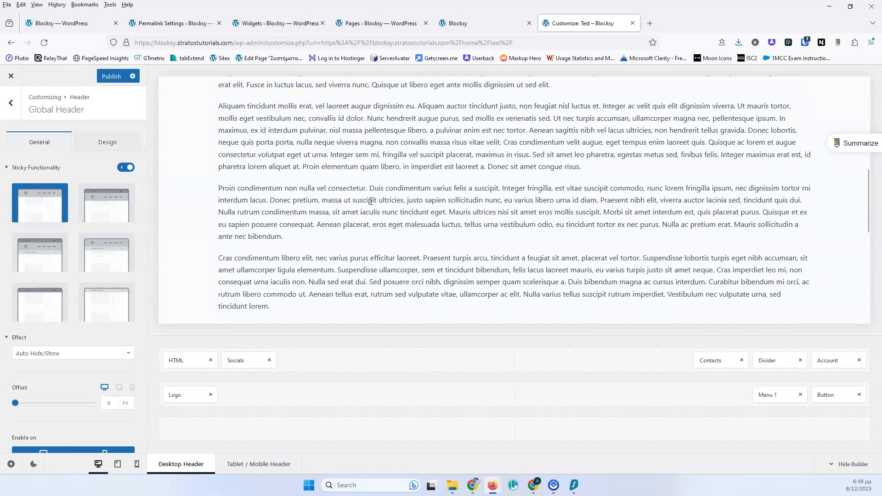
scroll(370, 201, "up", 2)
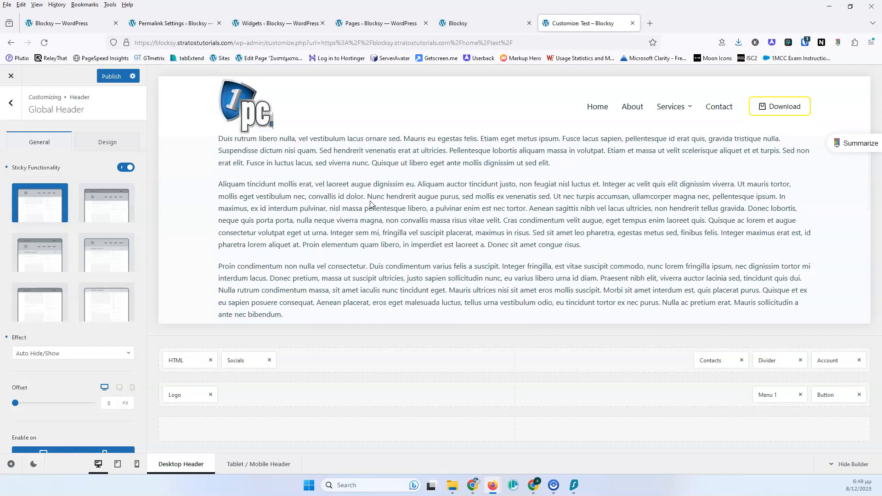
scroll(371, 203, "down", 6)
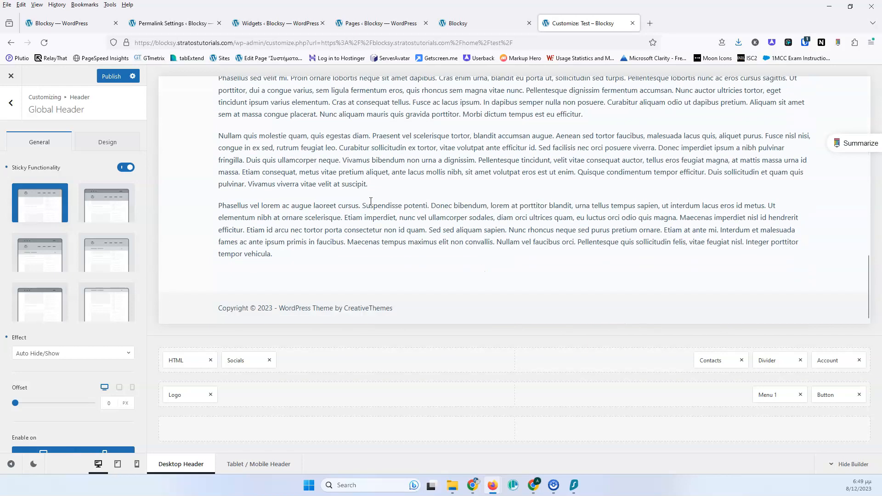
scroll(371, 201, "up", 2)
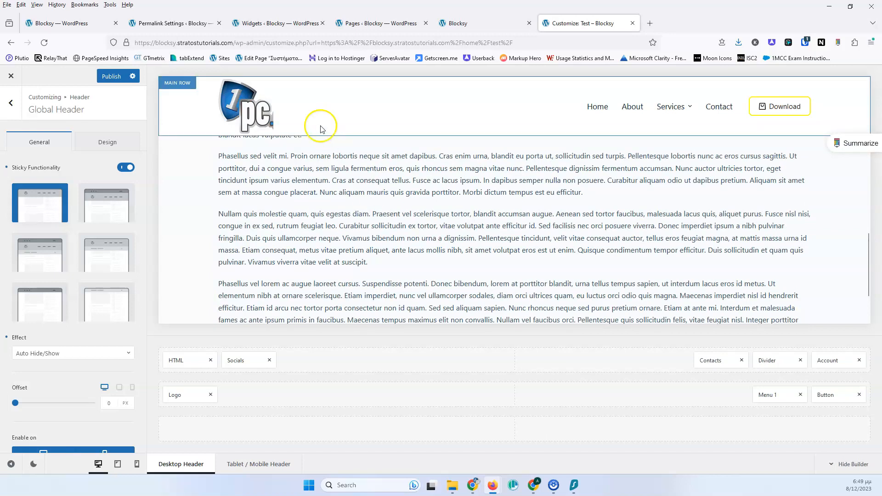
scroll(220, 271, "up", 10)
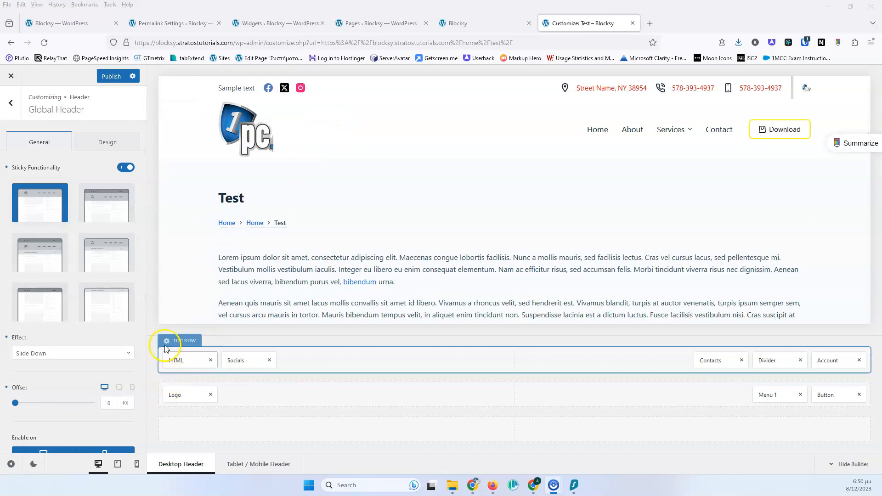
- Set the sticky header's desktop offset to 100 px and preview it on the scrolling page
left_click(110, 403)
type("100")
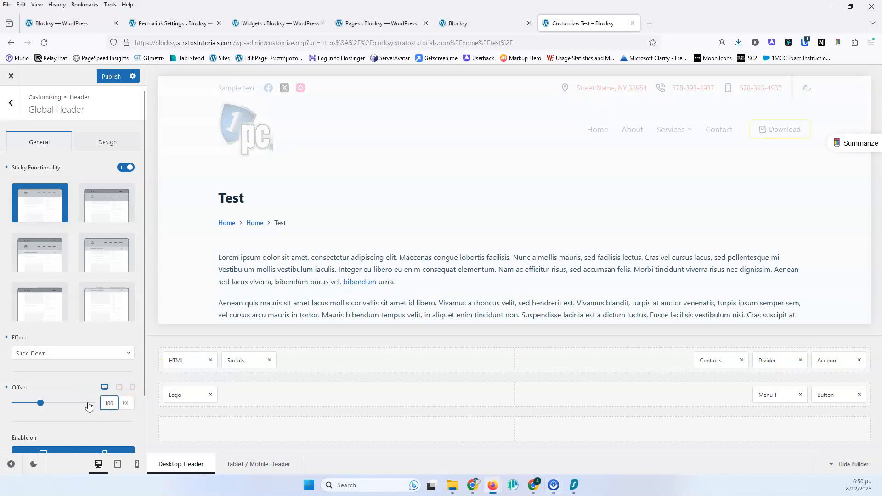
scroll(269, 228, "down", 5)
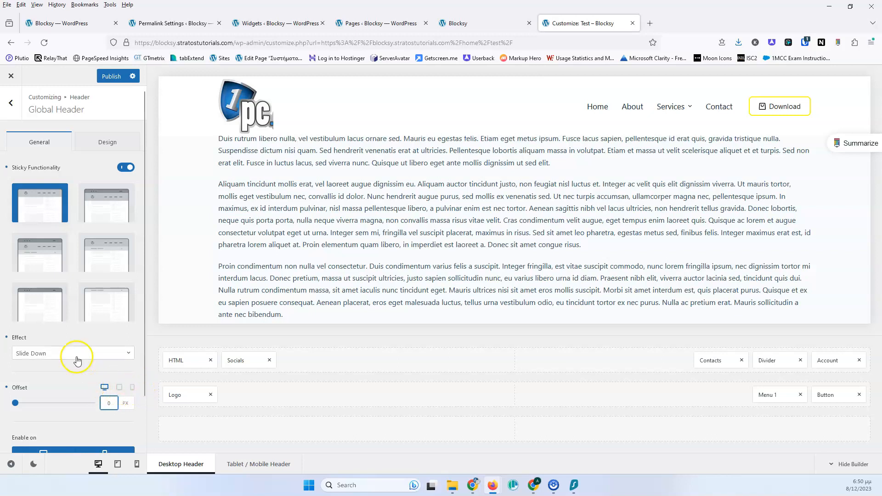
- Disable the sticky header on mobile so it is enabled on desktop only, and check the page preview
scroll(78, 353, "down", 1)
scroll(78, 352, "down", 1)
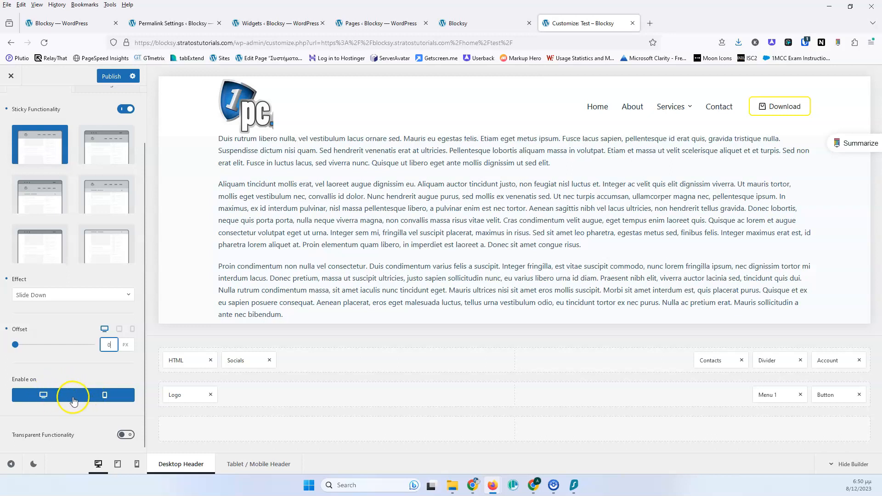
left_click(96, 403)
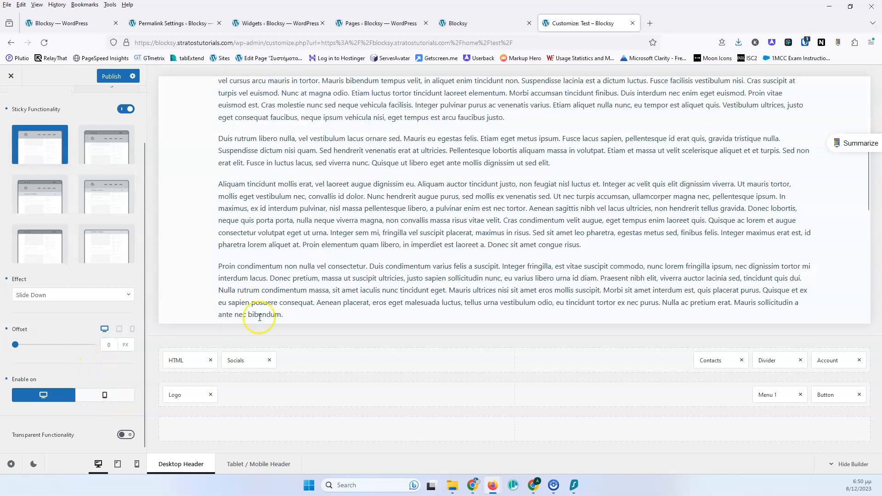
scroll(256, 311, "up", 5)
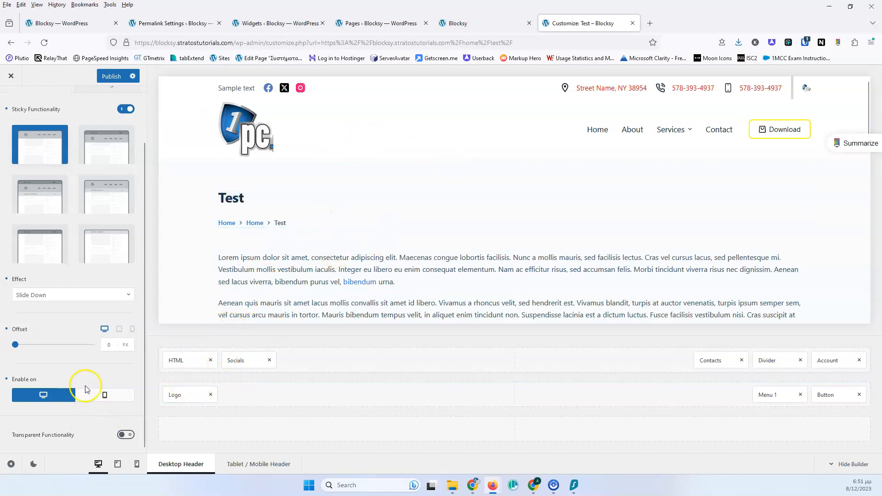
- Review the Global Header's background design options for the default and sticky states
scroll(102, 394, "up", 2)
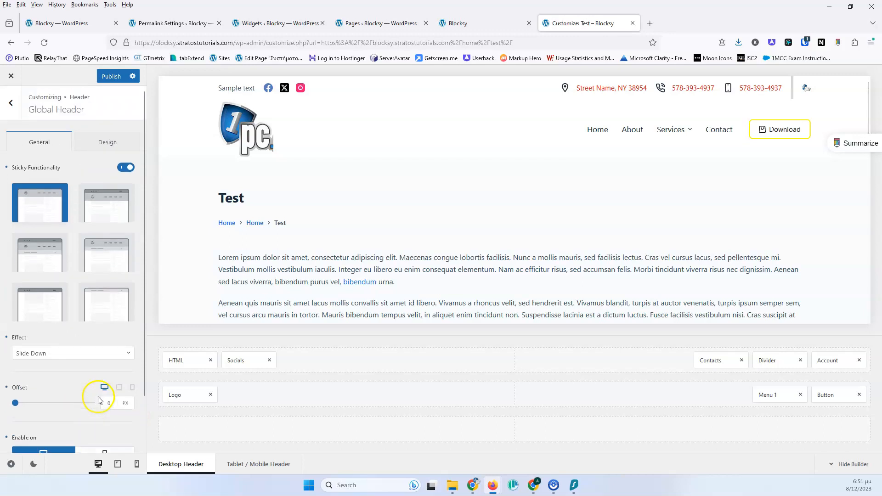
left_click(88, 149)
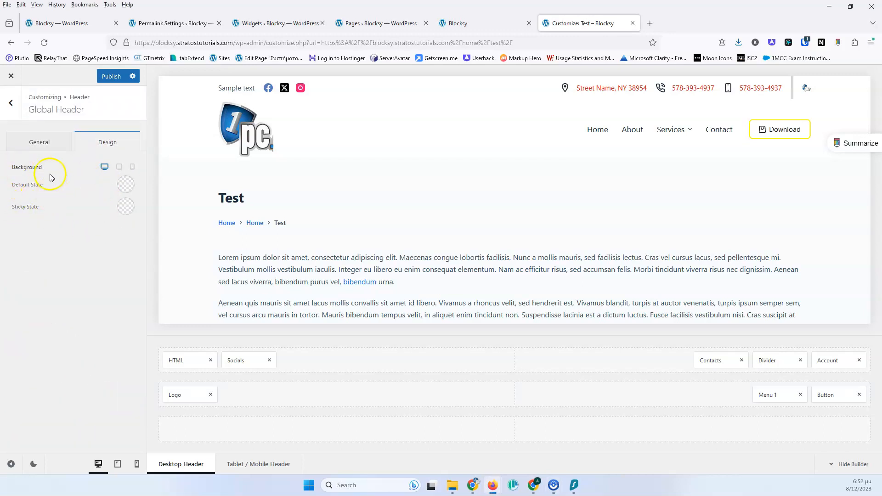
left_click(39, 142)
left_click(99, 149)
left_click(48, 154)
left_click(38, 138)
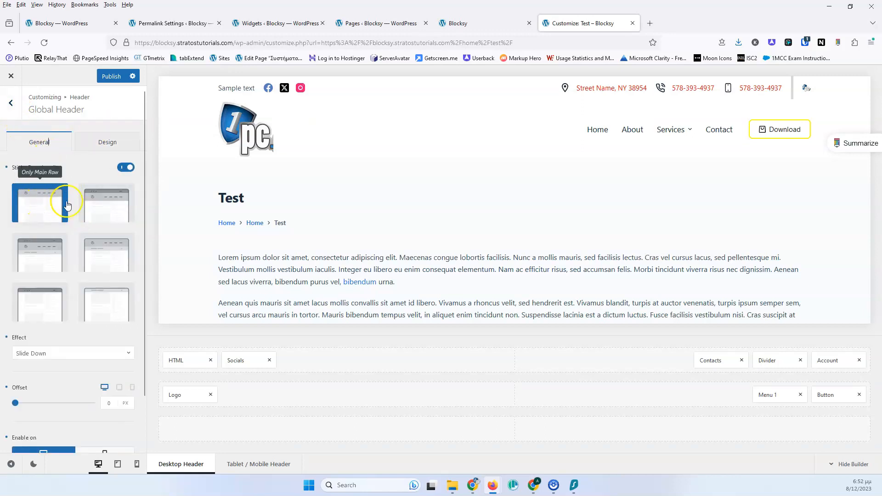
- Return to the header elements, open the main row's settings and turn on Sticky State Row Shrink
left_click(10, 103)
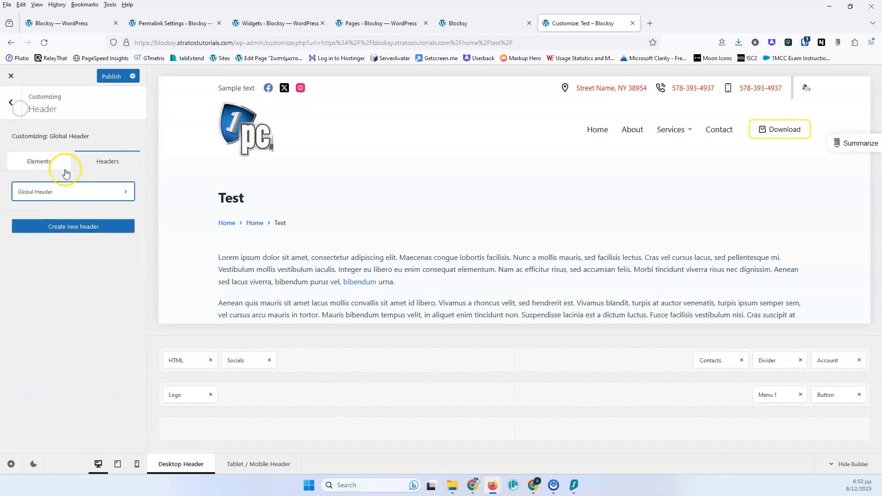
left_click(11, 103)
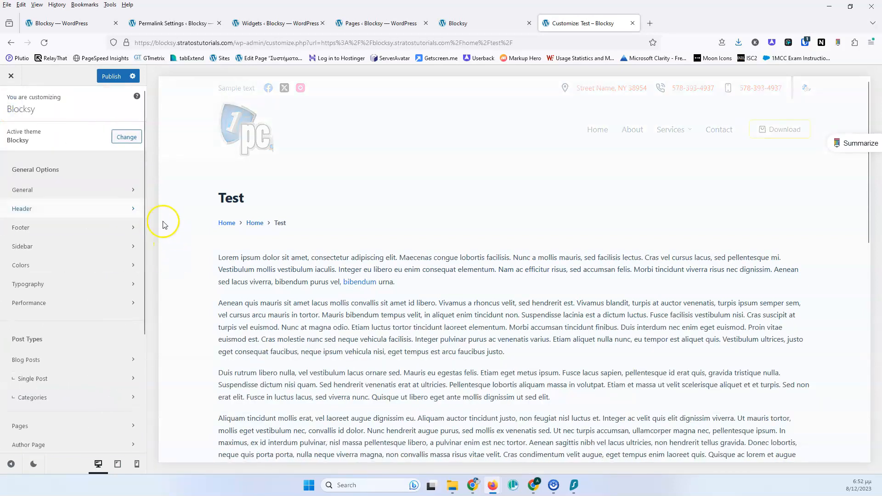
left_click(69, 216)
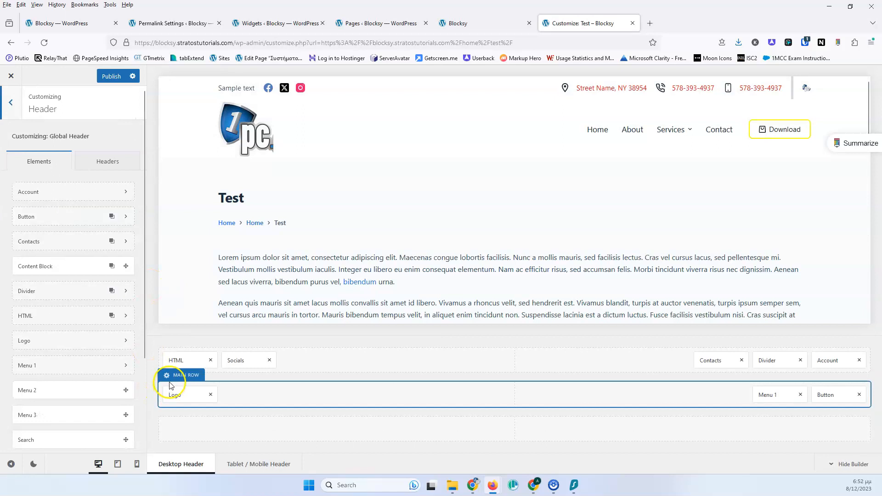
left_click(166, 376)
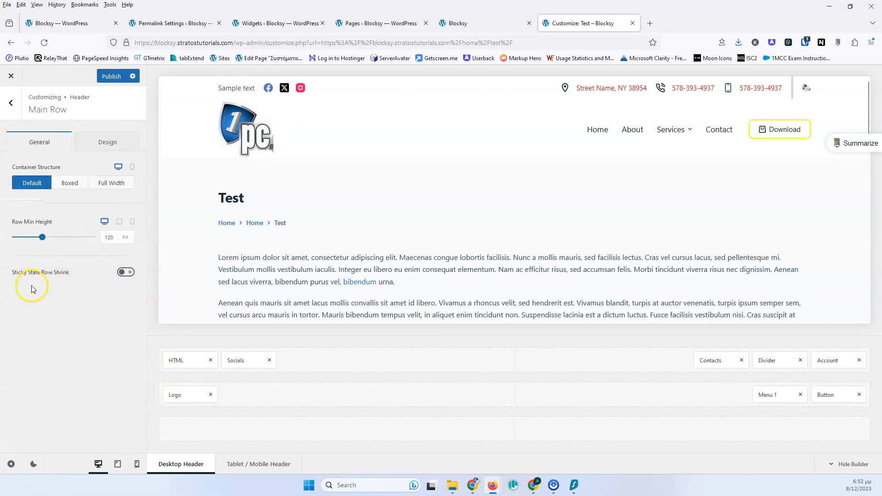
left_click(123, 272)
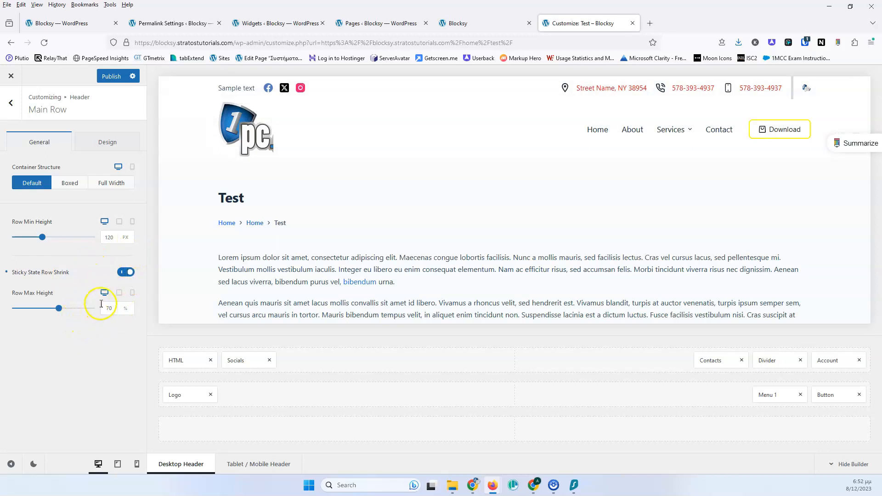
left_click(131, 274)
left_click(132, 276)
- Try a sticky-state Row Max Height of 50% for the main row and set it back to 70%
left_click(108, 309)
type("50")
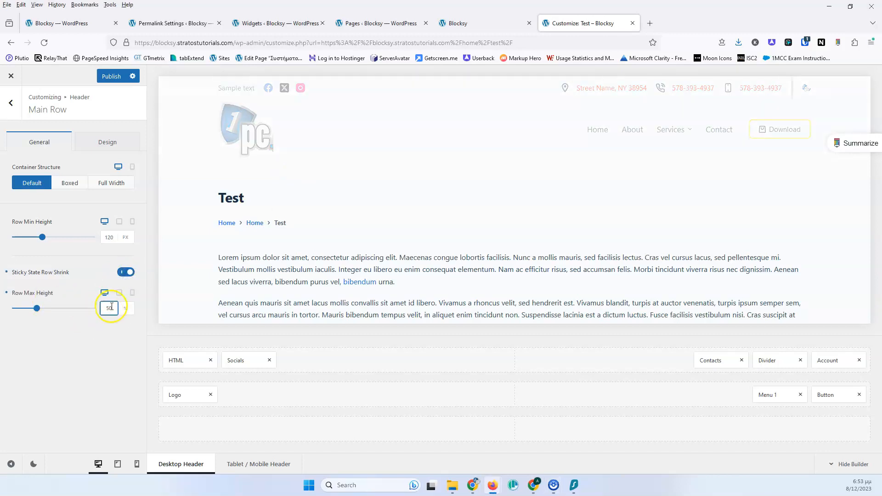
type("70")
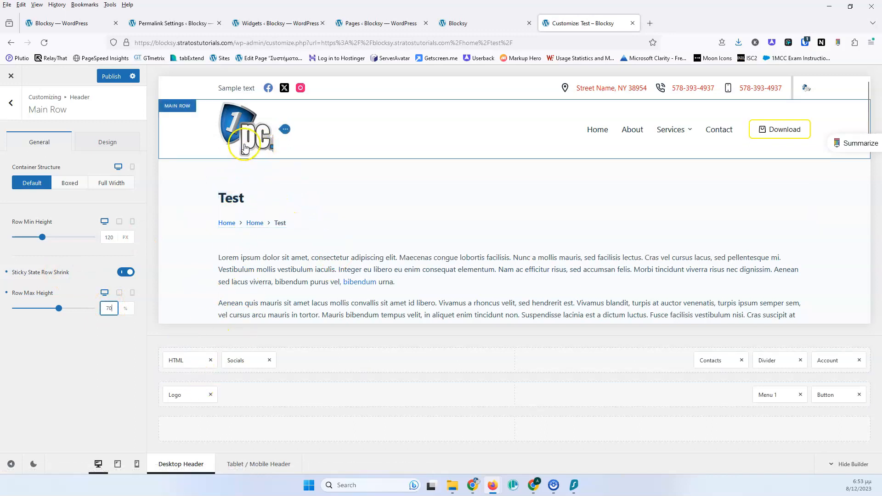
- Enable Sticky State Shrink for the Logo element and preview it by scrolling the page down and back up
left_click(189, 396)
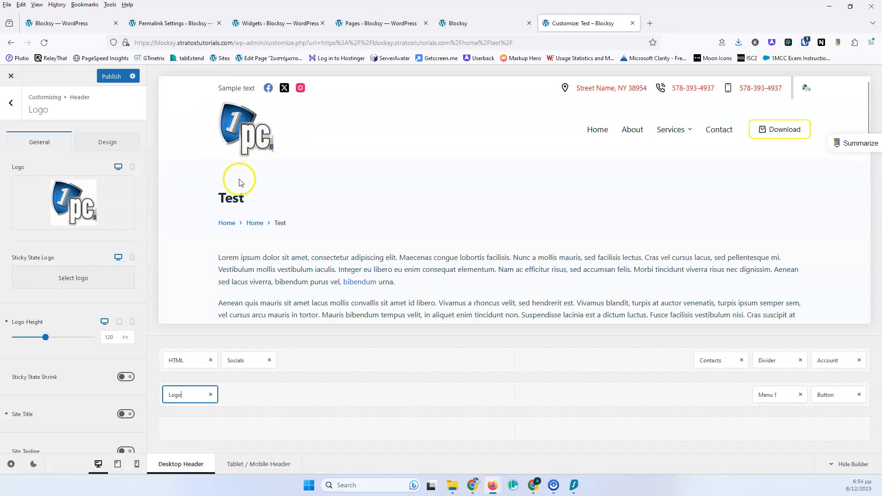
left_click(122, 377)
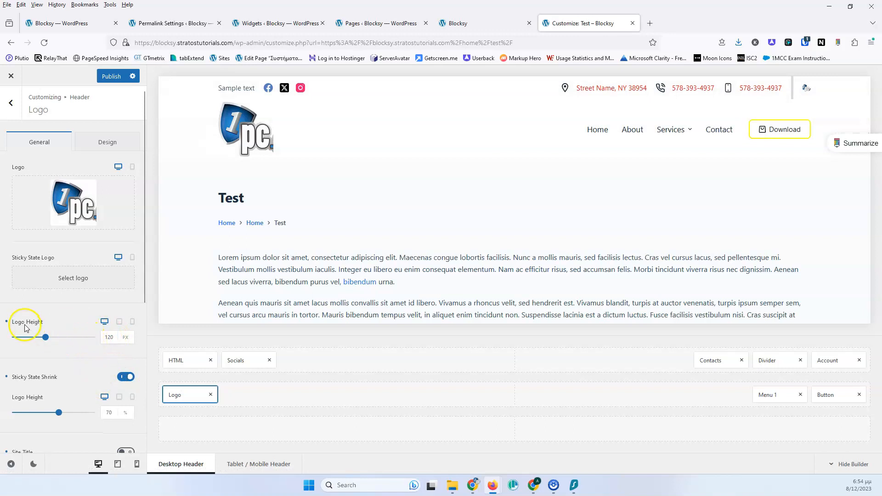
left_click(111, 413)
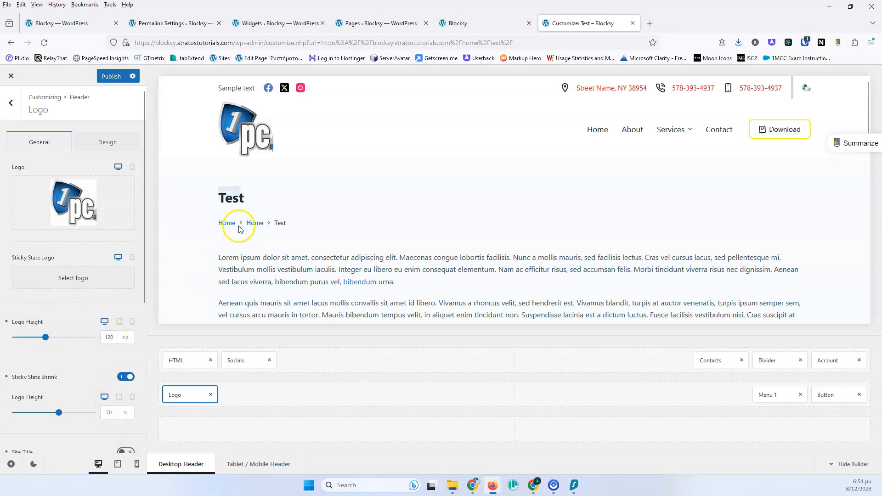
scroll(239, 225, "down", 10)
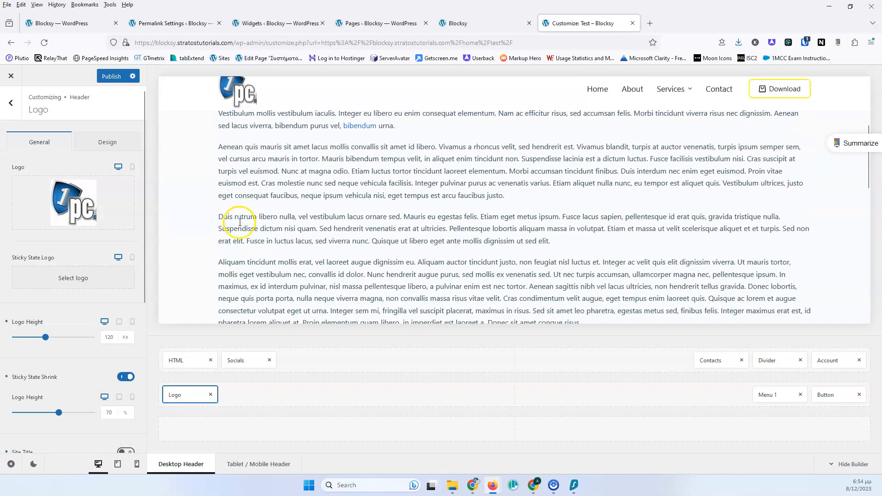
scroll(239, 222, "up", 10)
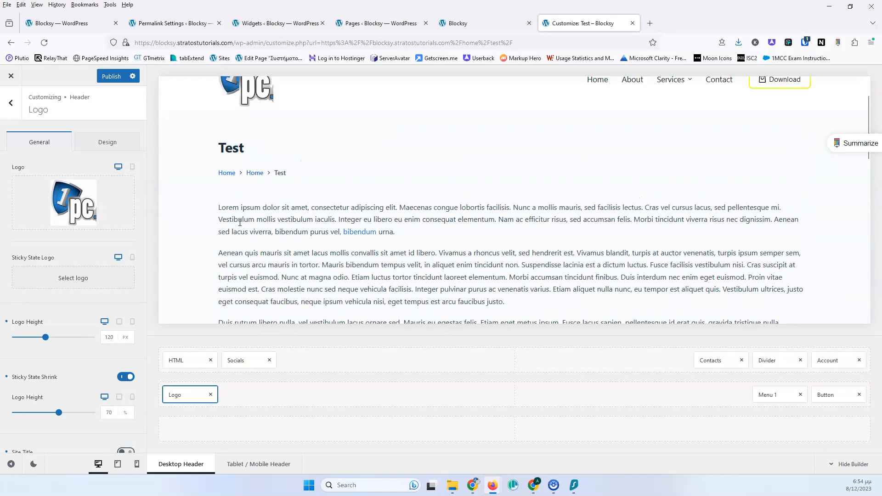
scroll(64, 292, "down", 4)
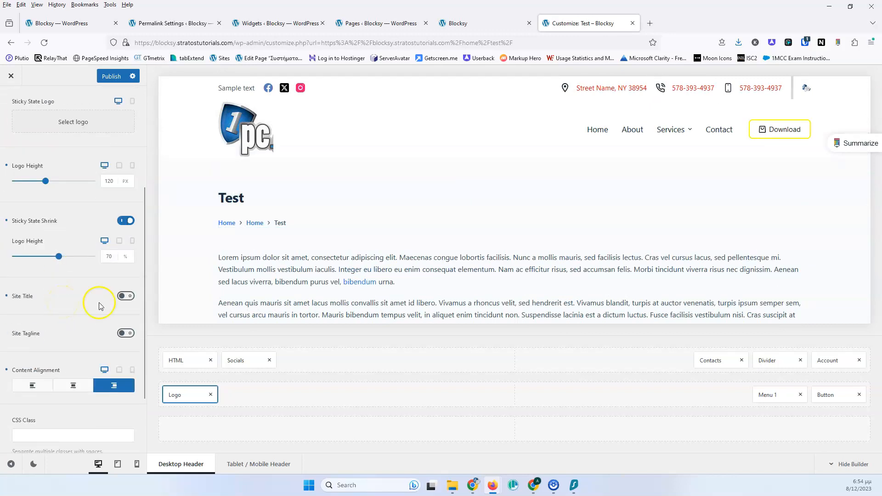
- Set Menu 1's initial sticky-state font color to red in the top level design options
left_click(786, 395)
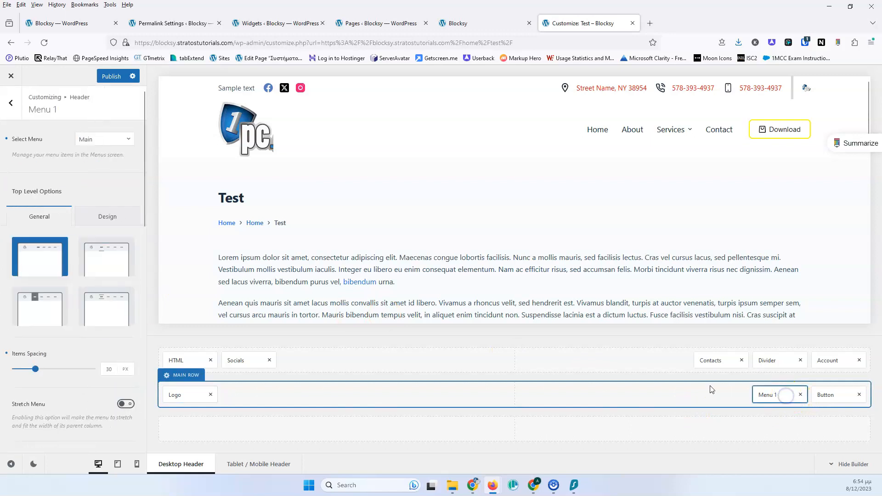
left_click(109, 216)
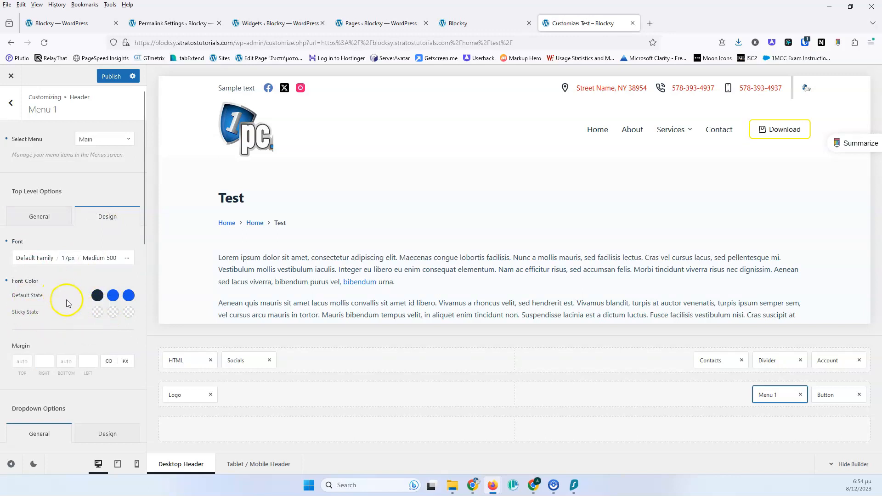
left_click(97, 311)
left_click_drag(115, 158, 139, 122)
left_click(82, 320)
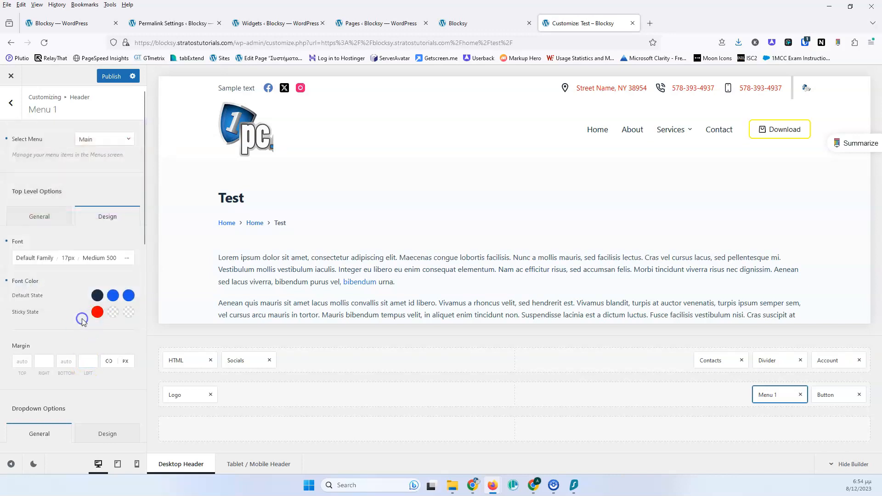
- Set Menu 1's sticky-state hover font color to palette Color 2 and preview the menu on the scrolling page
left_click(112, 318)
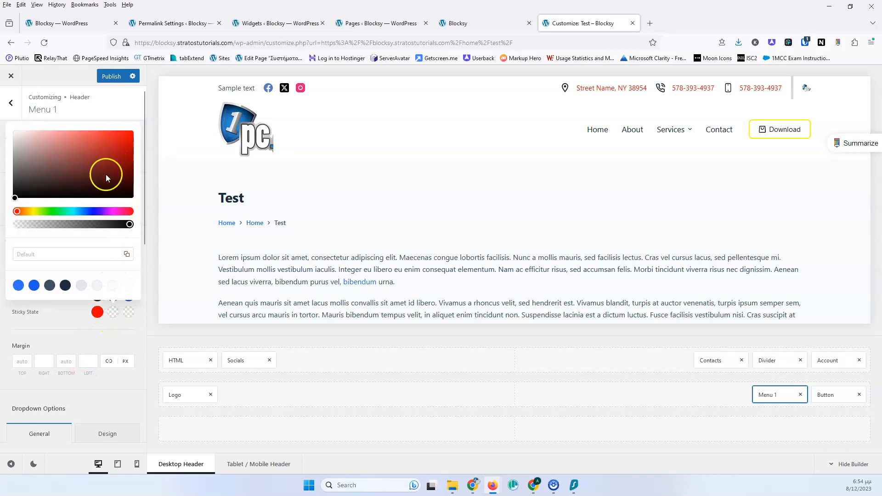
left_click(34, 285)
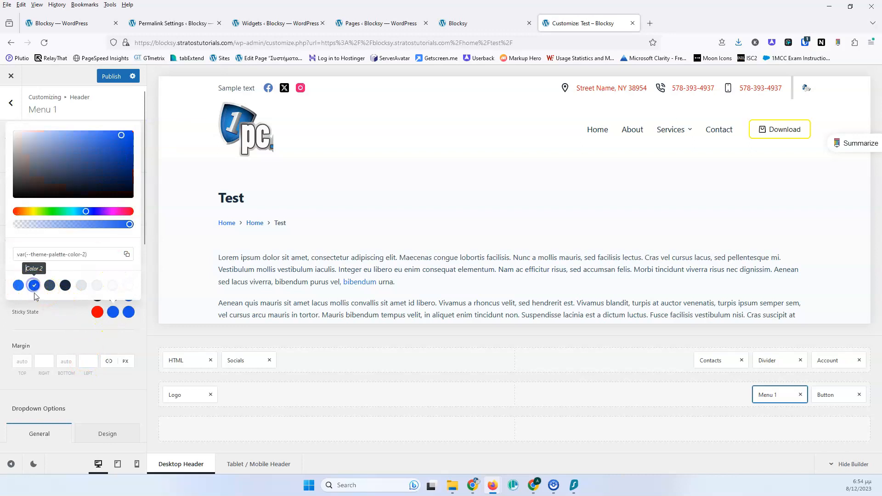
left_click(54, 320)
scroll(342, 169, "down", 4)
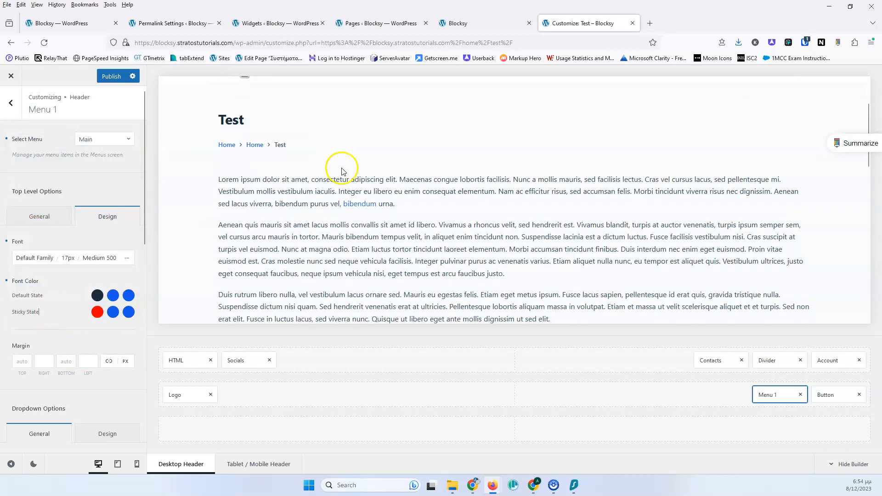
scroll(341, 168, "down", 2)
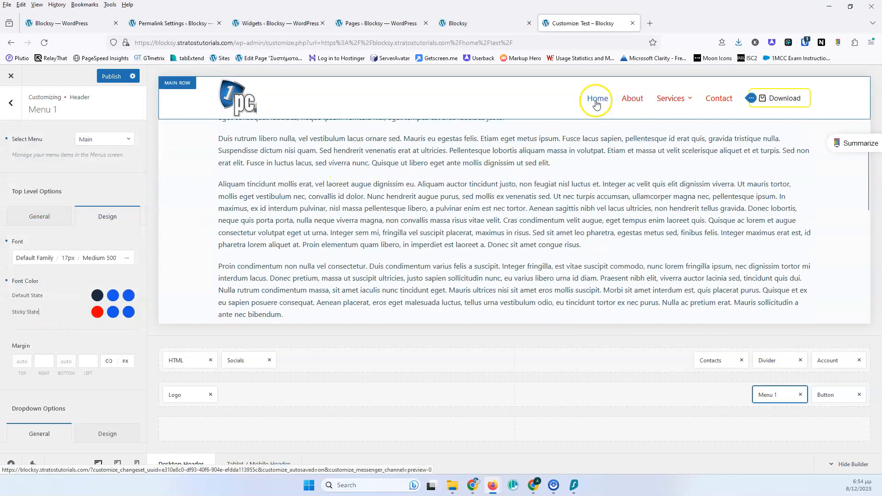
scroll(536, 167, "down", 3)
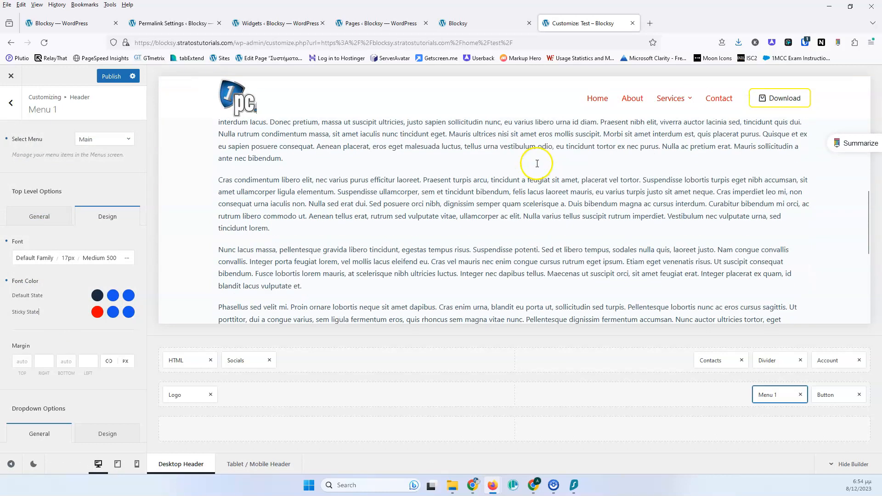
scroll(536, 166, "up", 10)
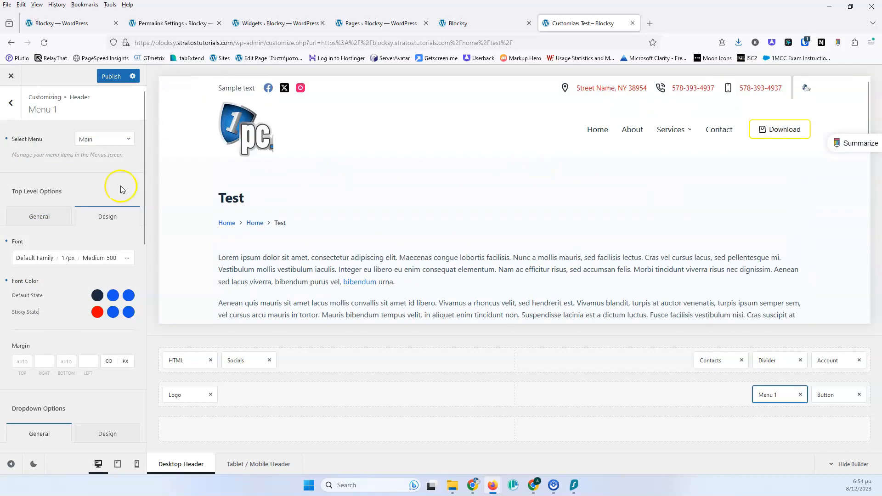
scroll(51, 271, "down", 2)
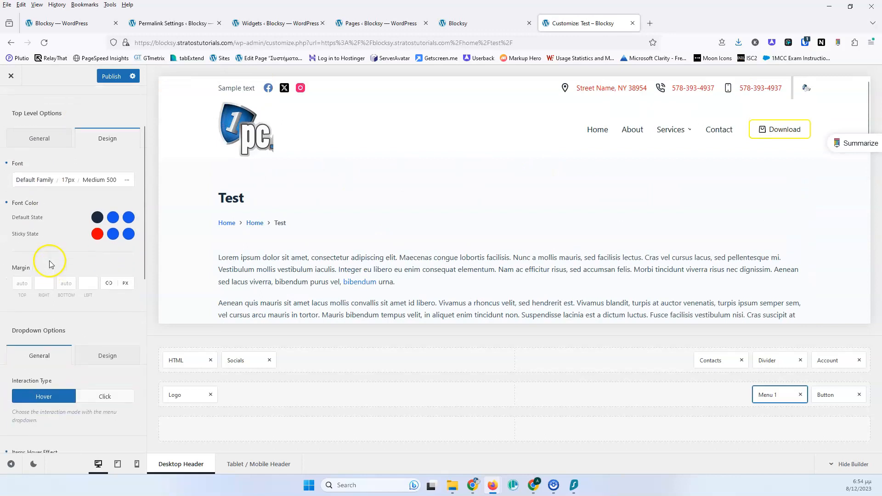
scroll(50, 264, "up", 2)
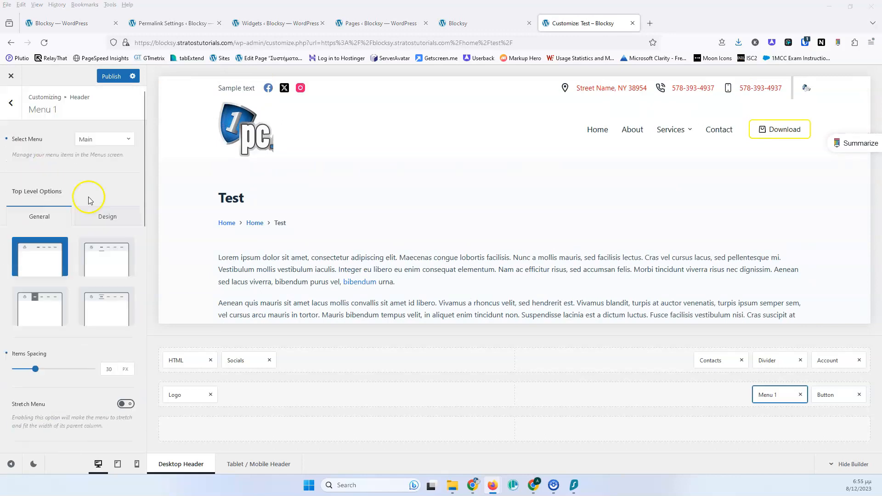
- Examine the Button element's sticky-state font and button color options and scroll through the page preview
left_click(843, 395)
left_click(103, 141)
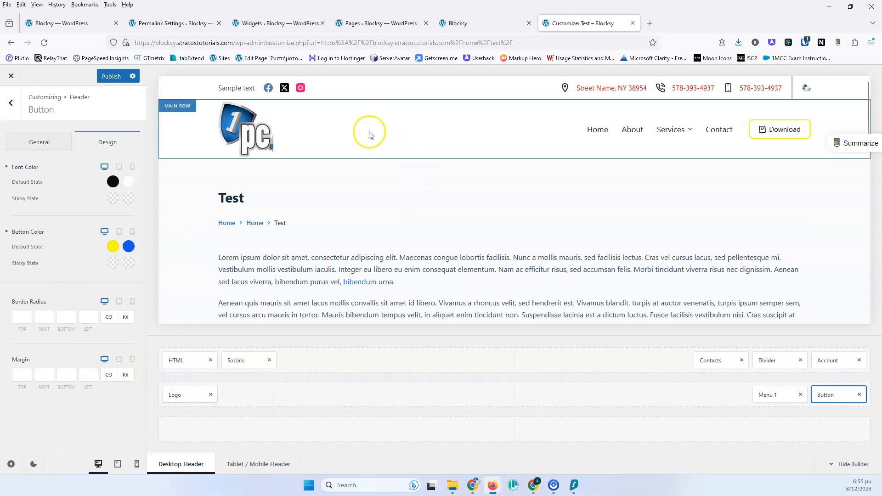
scroll(316, 205, "down", 3)
scroll(319, 212, "up", 3)
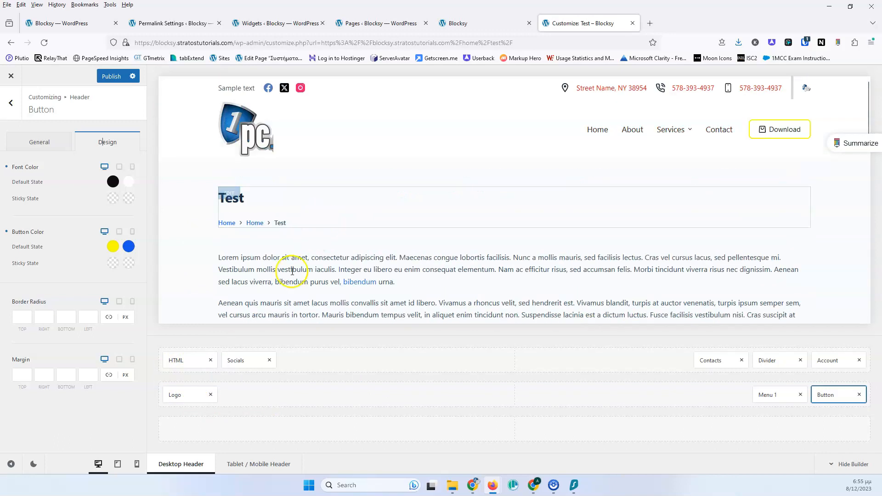
- Set the Main Row's sticky-state background to a golden yellow and preview the sticky header by scrolling the page
left_click(166, 377)
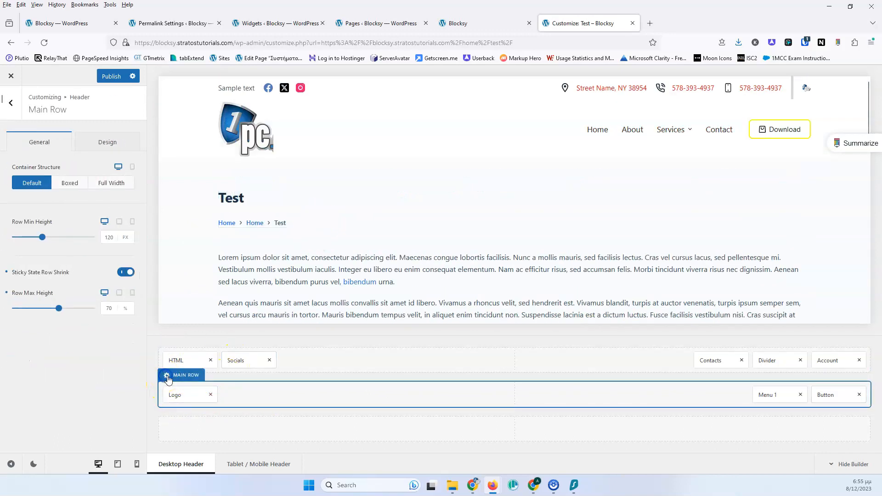
left_click(107, 143)
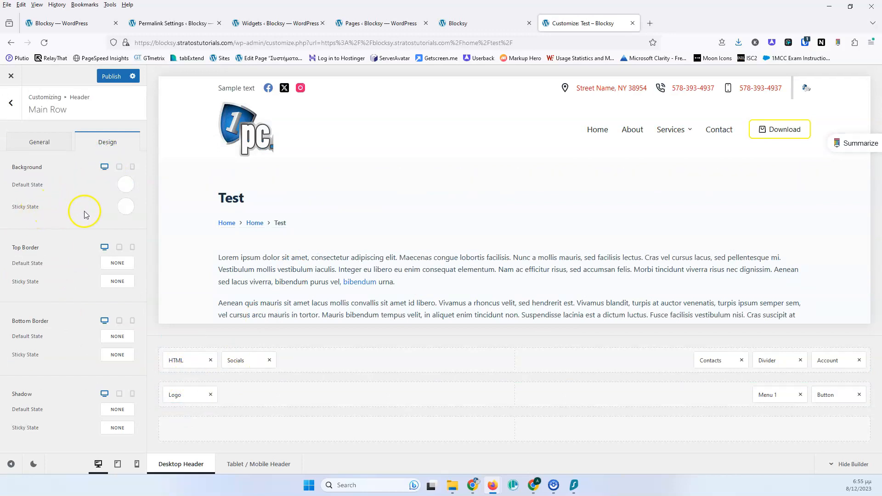
left_click(126, 206)
left_click(89, 268)
left_click_drag(88, 267, 156, 247)
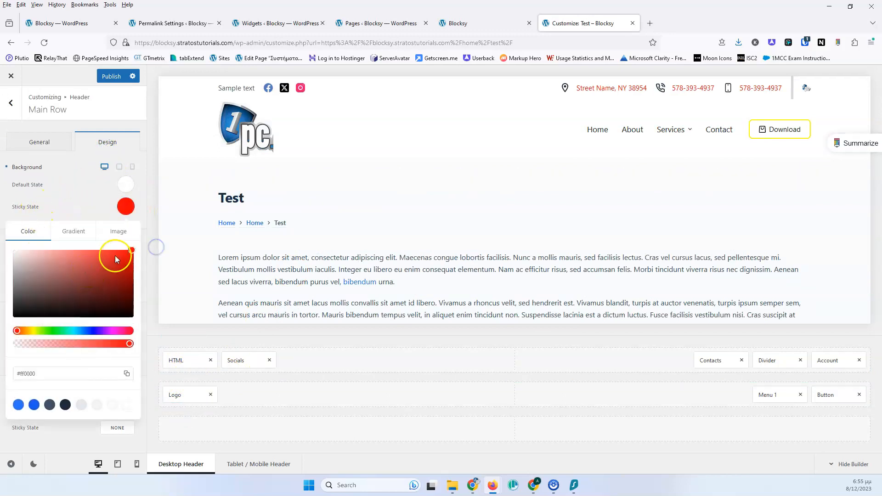
left_click(113, 261)
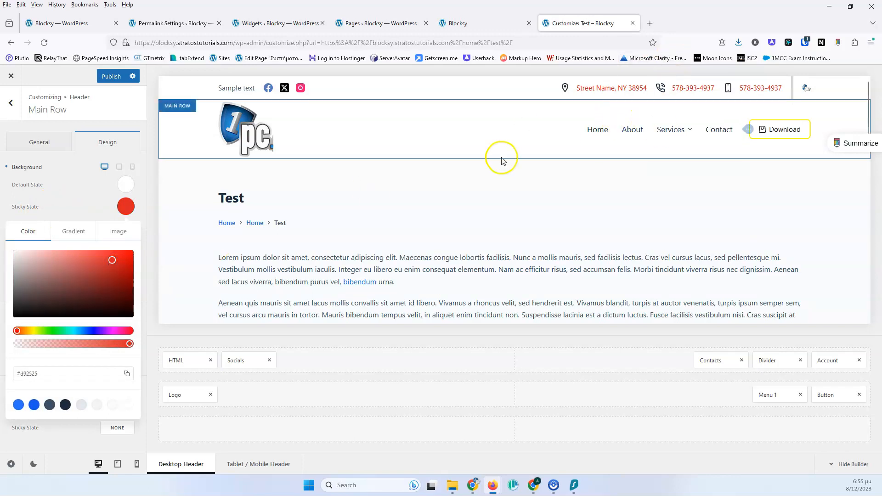
left_click(34, 331)
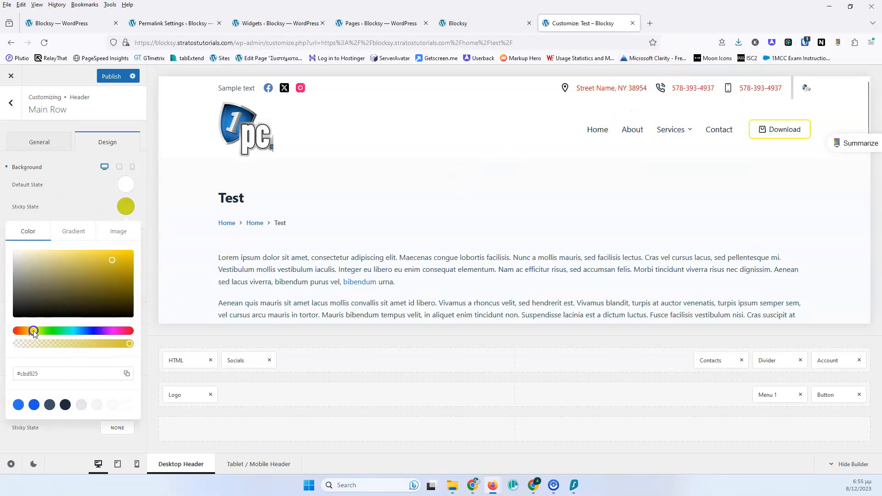
left_click(69, 198)
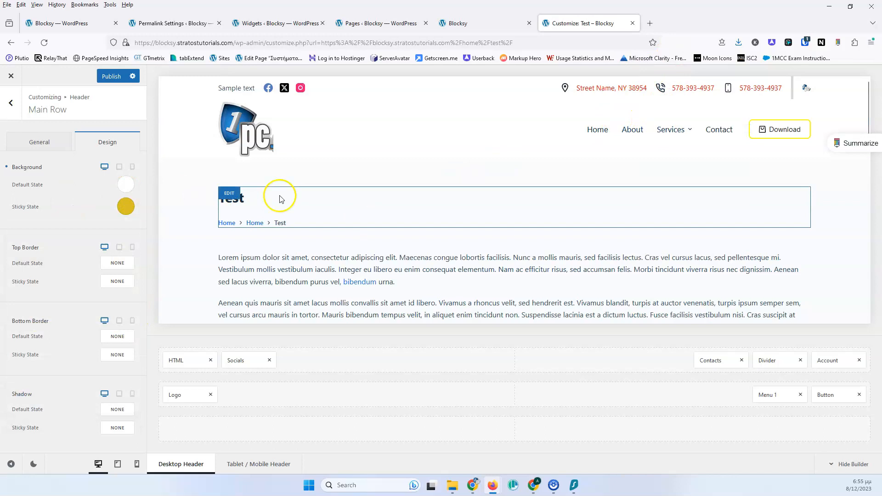
scroll(281, 199, "down", 10)
scroll(281, 188, "down", 5)
scroll(281, 188, "up", 6)
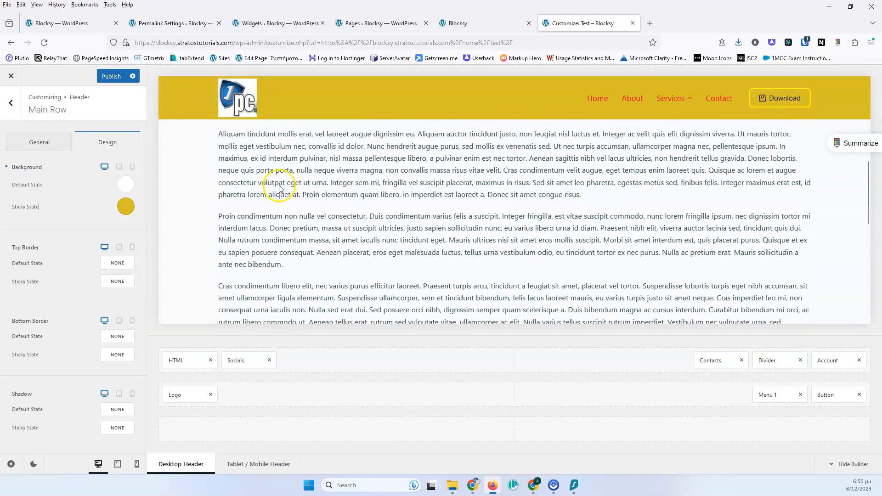
scroll(279, 188, "up", 10)
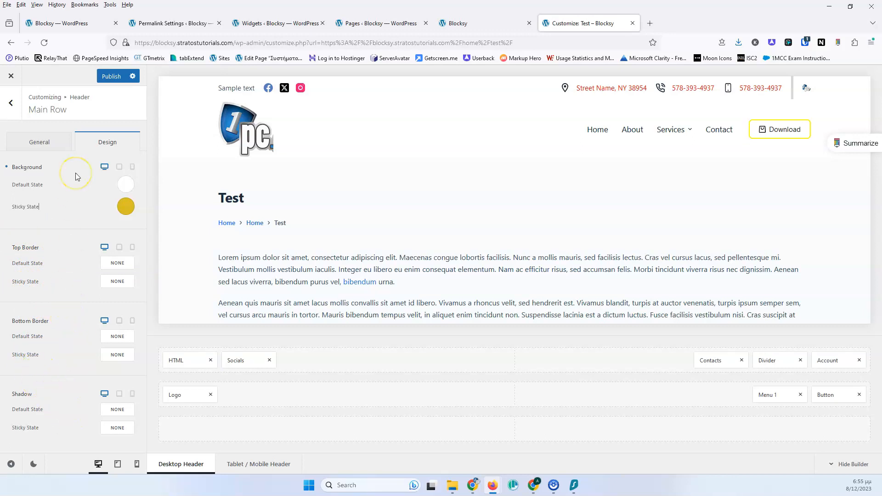
- Return from the Main Row to the header settings, review the available elements and show the list of headers
left_click(40, 141)
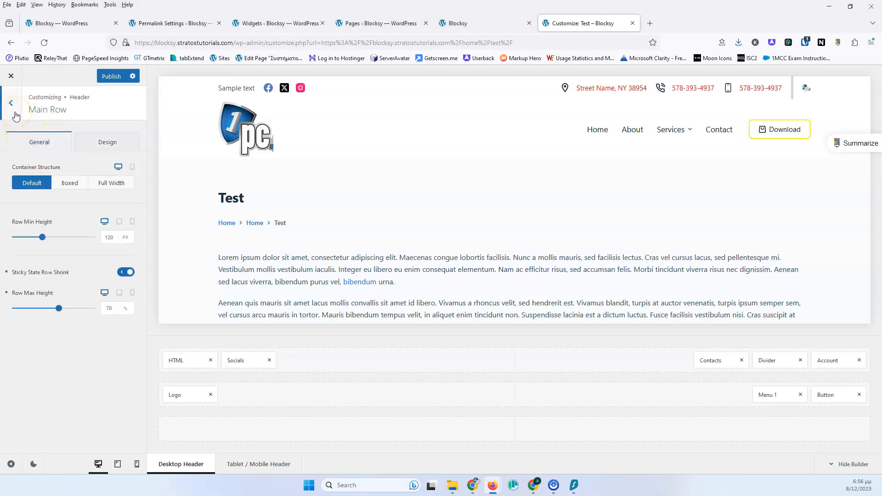
left_click(17, 113)
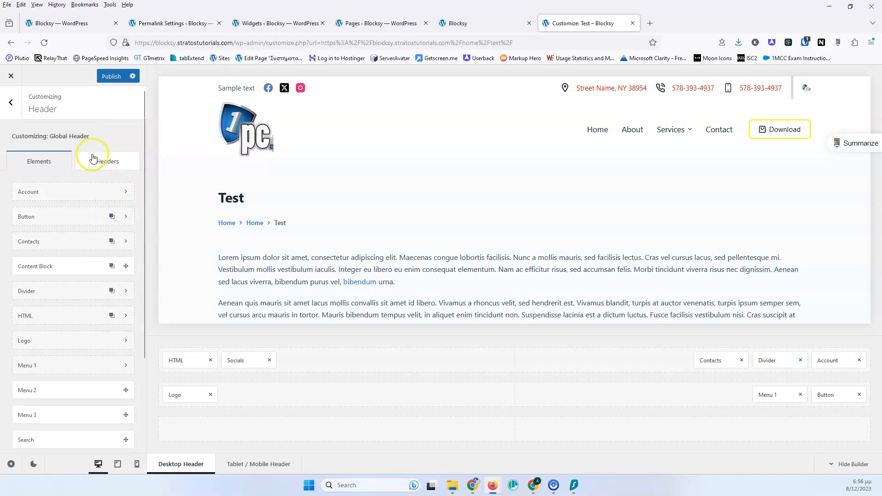
scroll(98, 163, "down", 3)
scroll(87, 231, "up", 3)
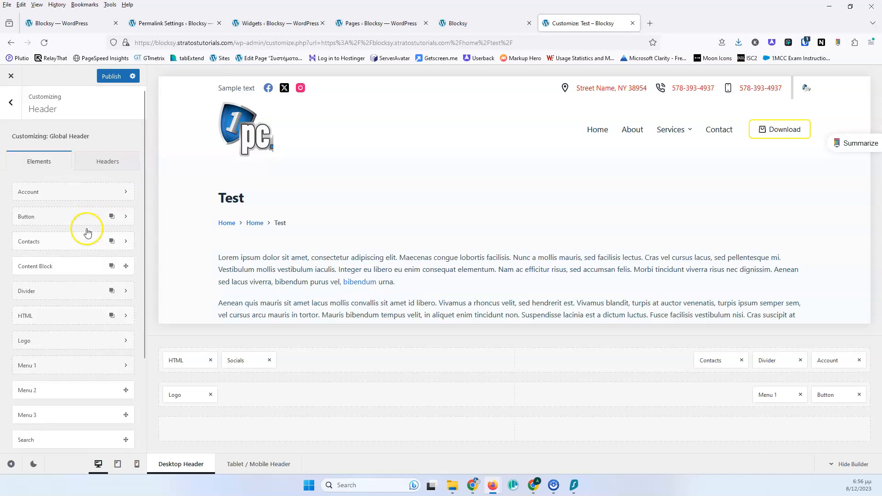
left_click(95, 161)
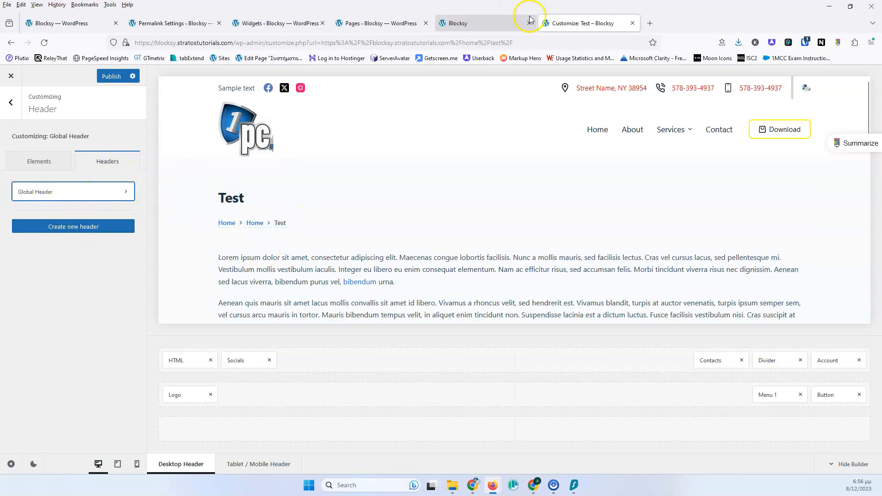
- Load the home page in the preview and examine how the header changes between its default and sticky states
left_click(243, 130)
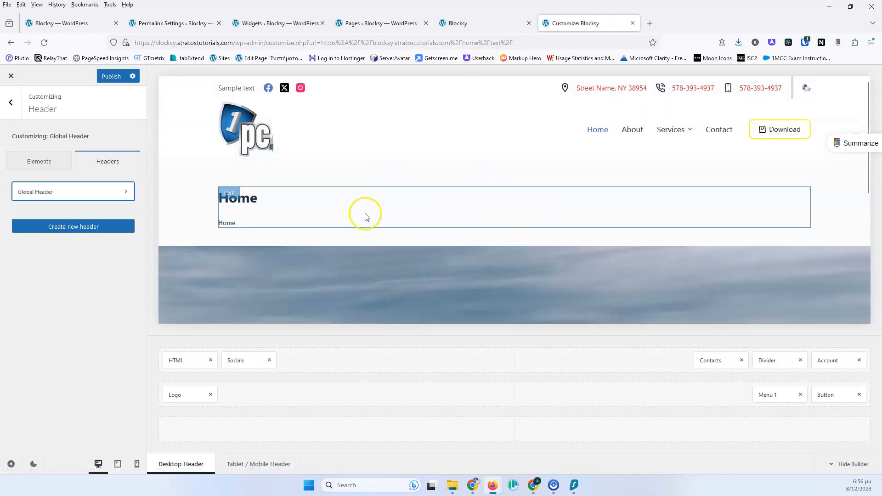
scroll(390, 219, "down", 7)
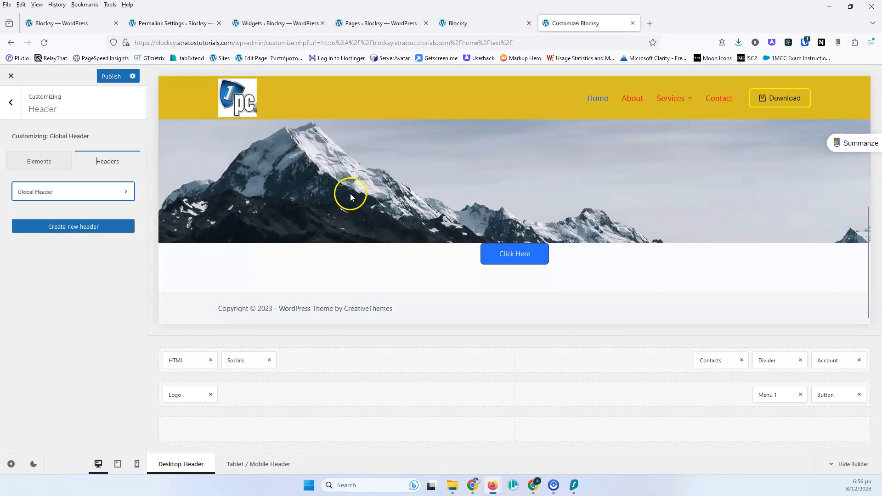
scroll(351, 194, "up", 7)
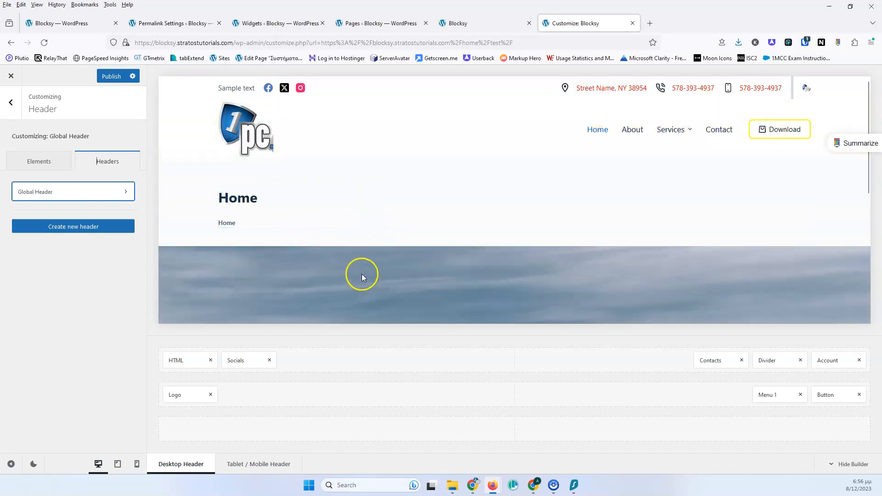
scroll(433, 277, "down", 3)
scroll(451, 264, "up", 3)
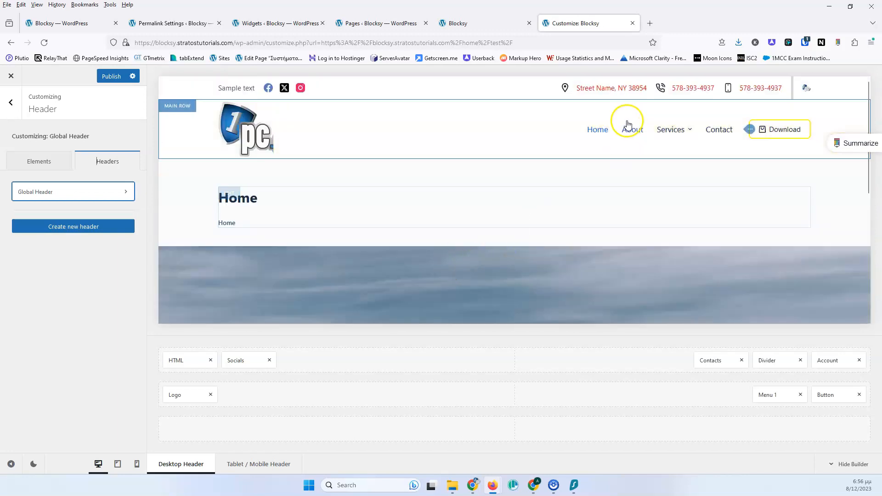
scroll(404, 280, "down", 3)
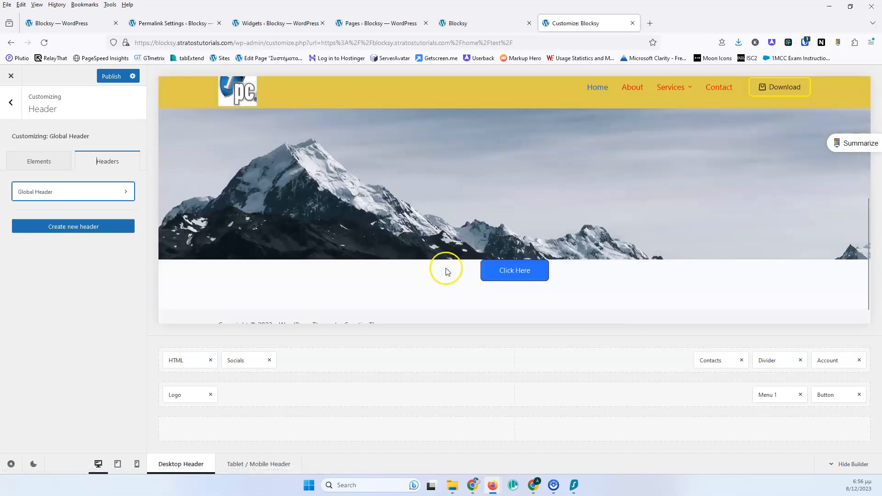
scroll(382, 197, "up", 3)
scroll(549, 275, "down", 3)
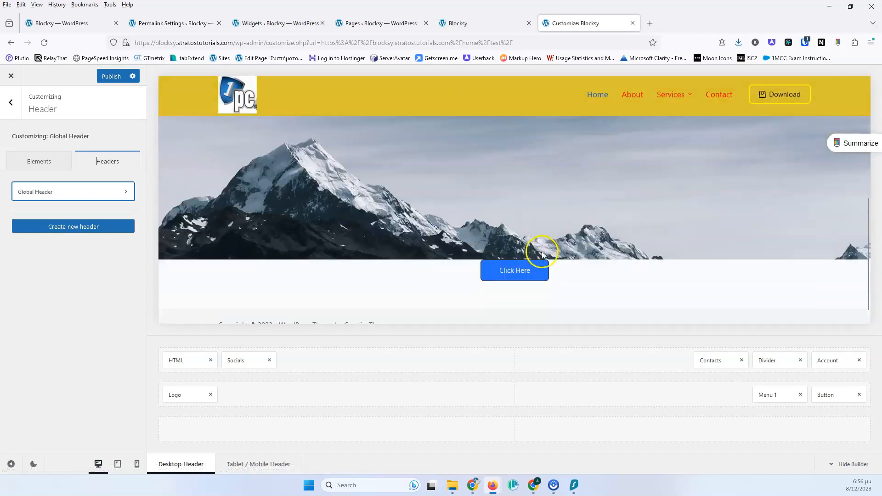
scroll(534, 221, "up", 3)
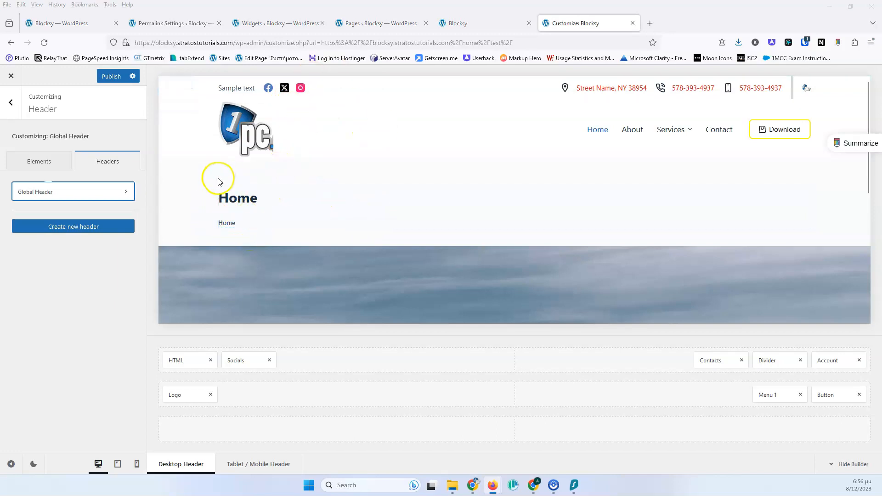
- Turn off Page Title in the customizer's Pages options
left_click(16, 105)
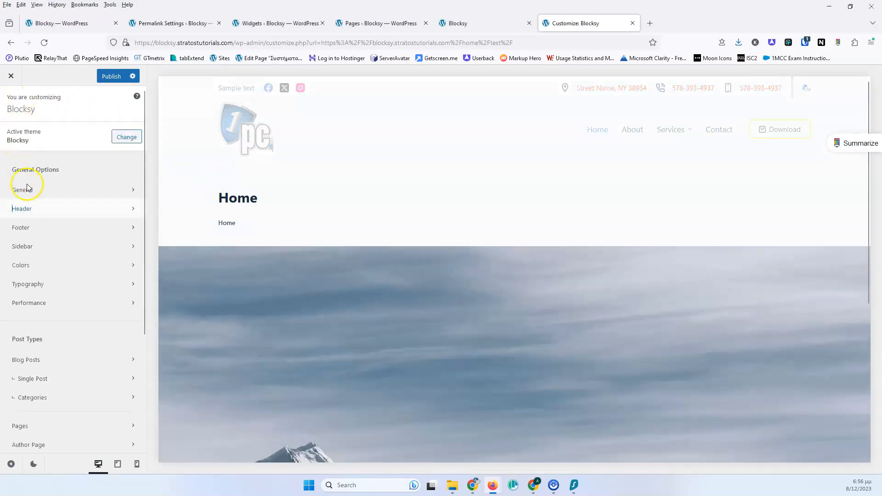
scroll(48, 239, "down", 2)
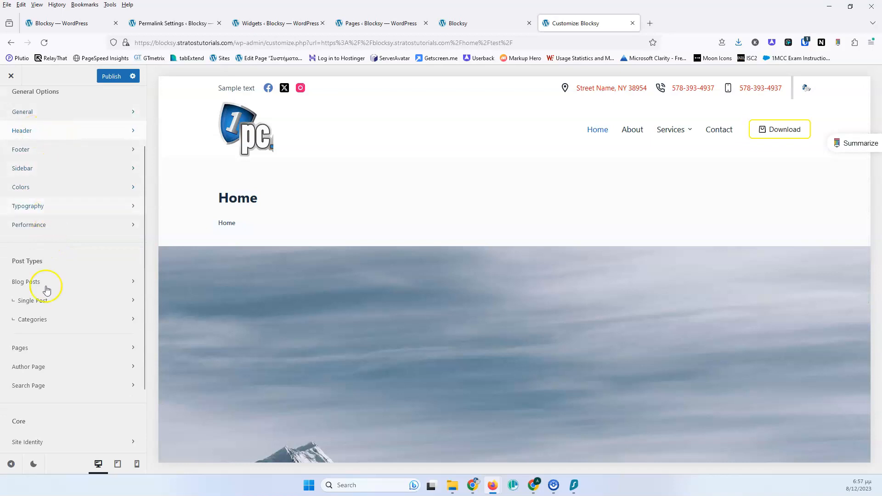
left_click(35, 348)
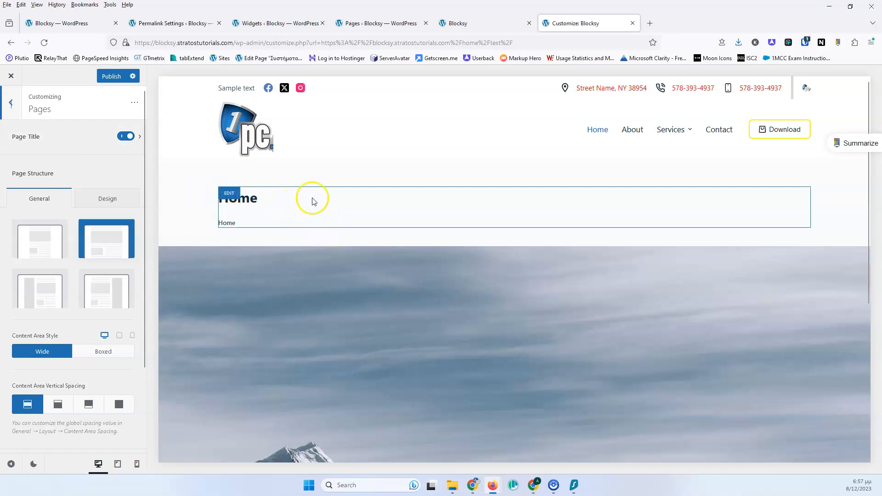
left_click(122, 138)
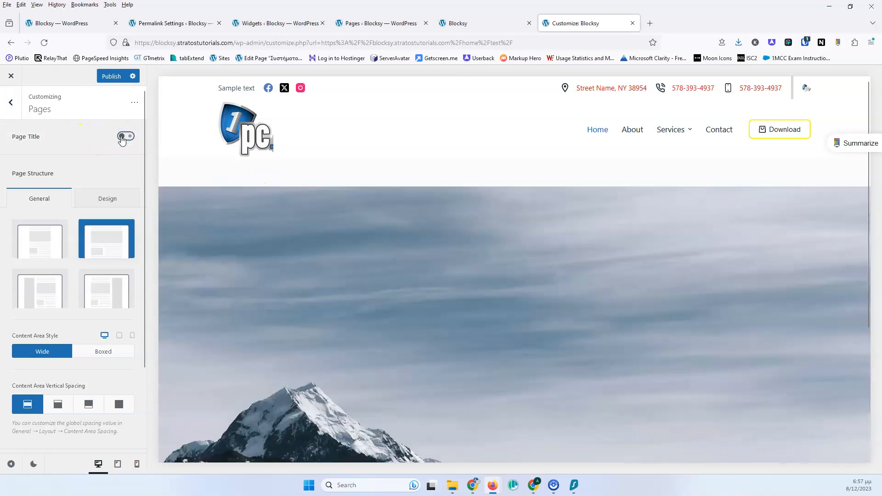
- Remove both the top and bottom Content Area Vertical Spacing for pages and publish the changes
scroll(81, 216, "down", 2)
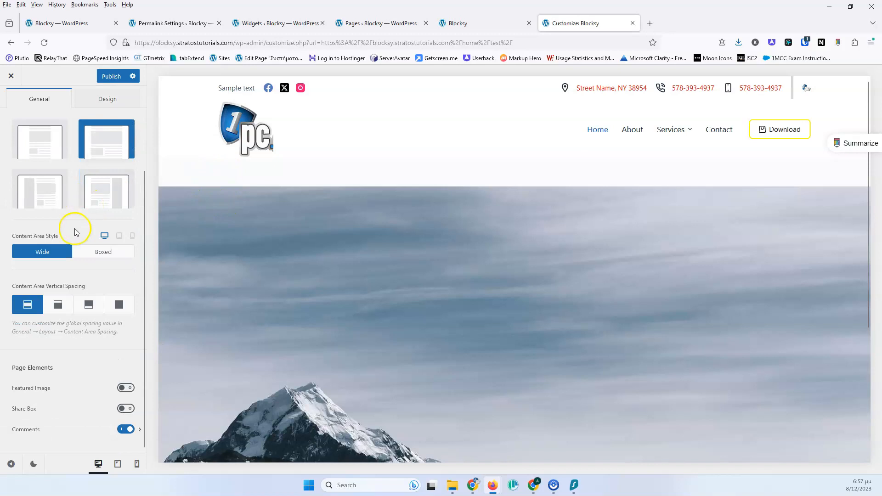
left_click(117, 304)
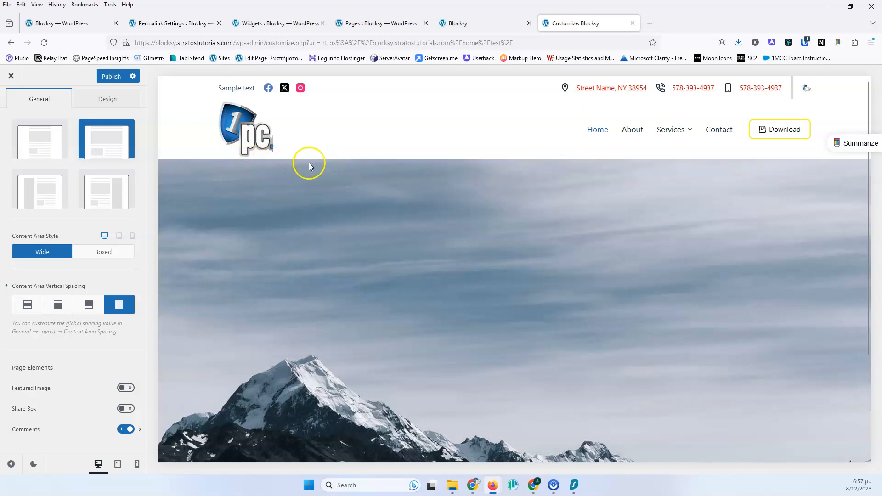
left_click(114, 76)
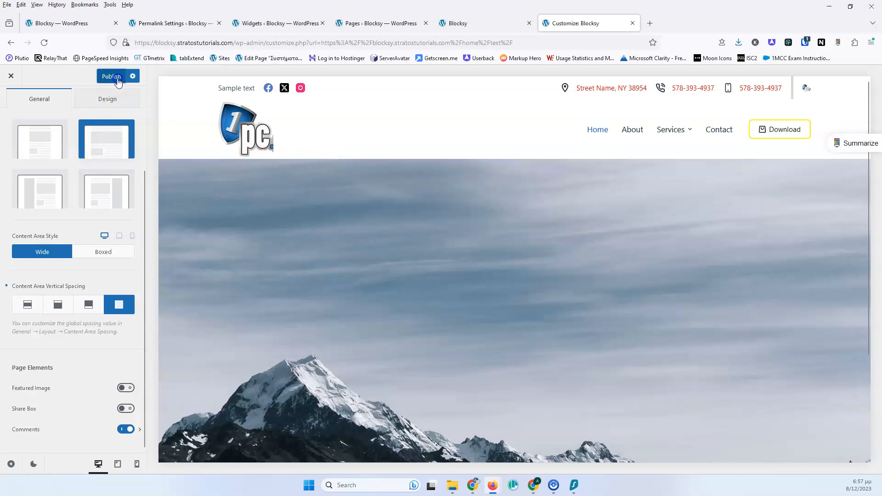
- Create a new header named "Home Page Header" that copies its elements and styles from Global Header
scroll(59, 203, "up", 3)
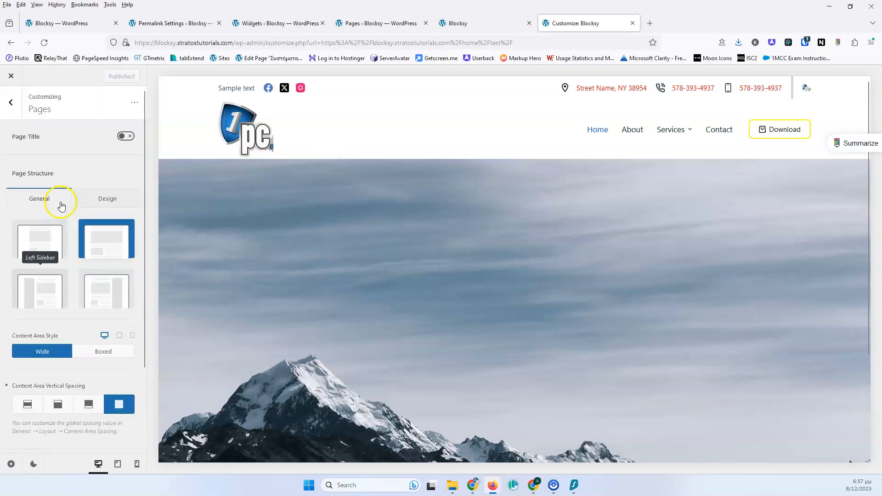
left_click(13, 108)
scroll(32, 153, "up", 3)
left_click(42, 213)
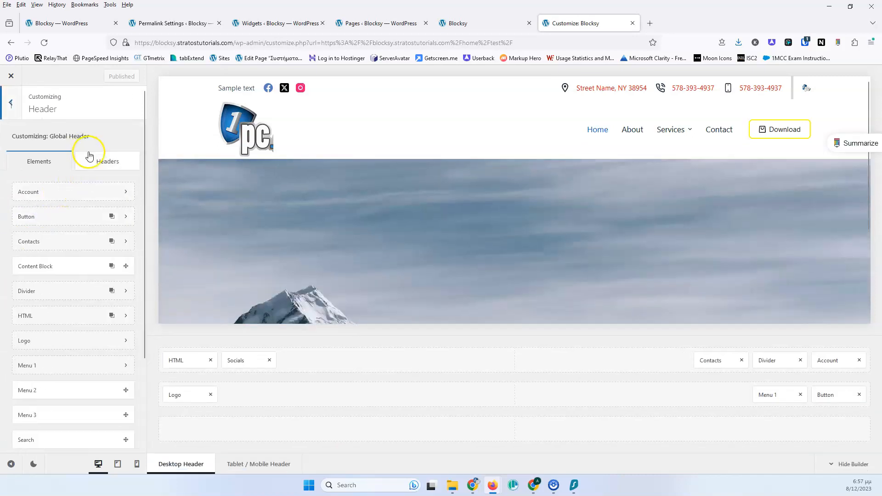
left_click(99, 160)
left_click(70, 228)
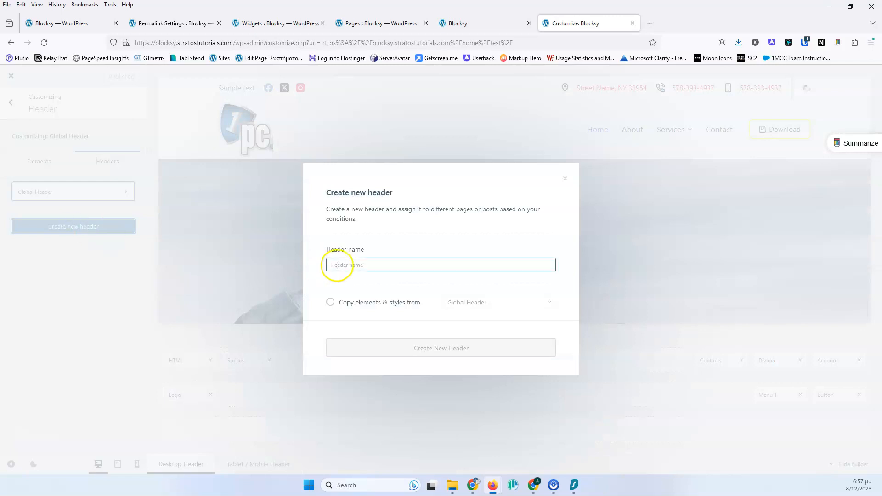
left_click(356, 265)
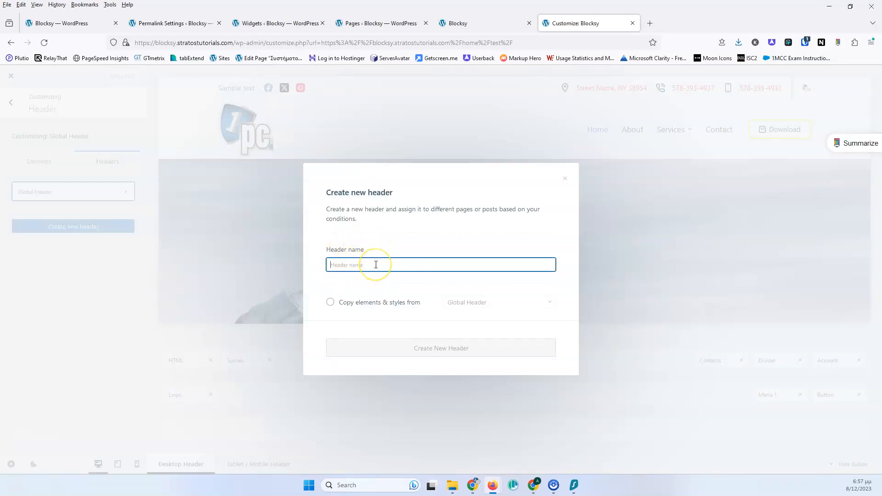
type("Home Page Header")
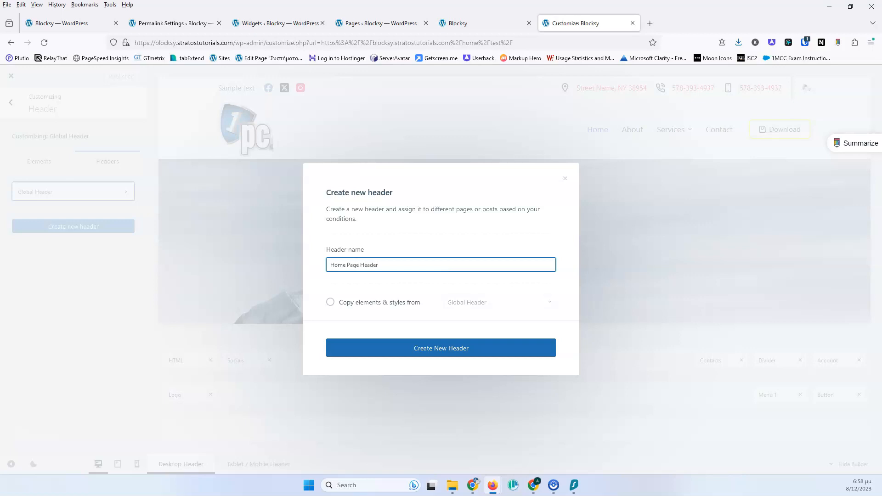
left_click(354, 301)
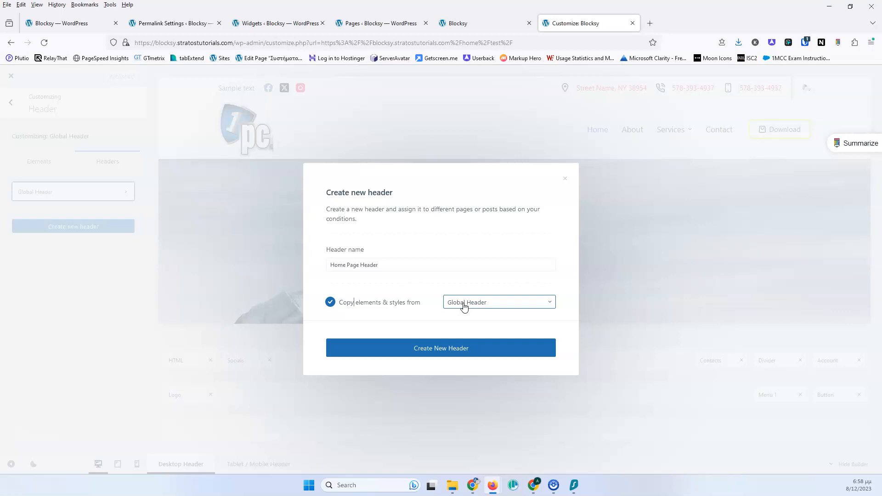
left_click(481, 307)
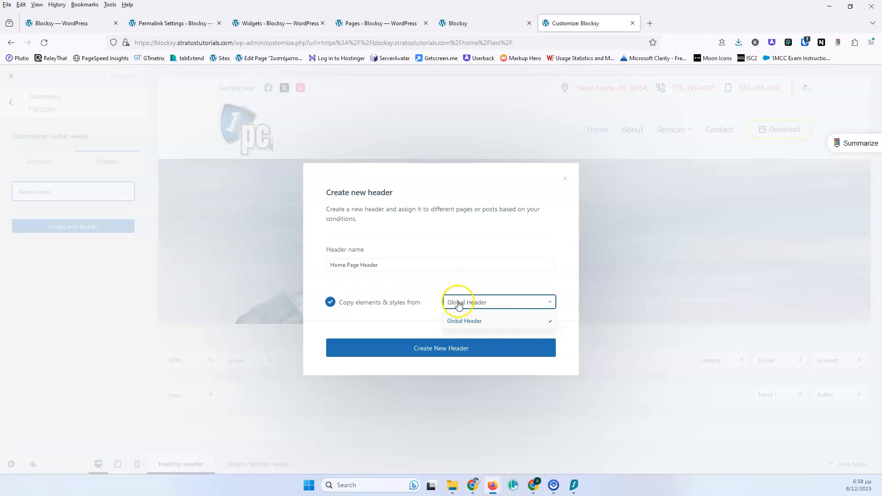
left_click(426, 285)
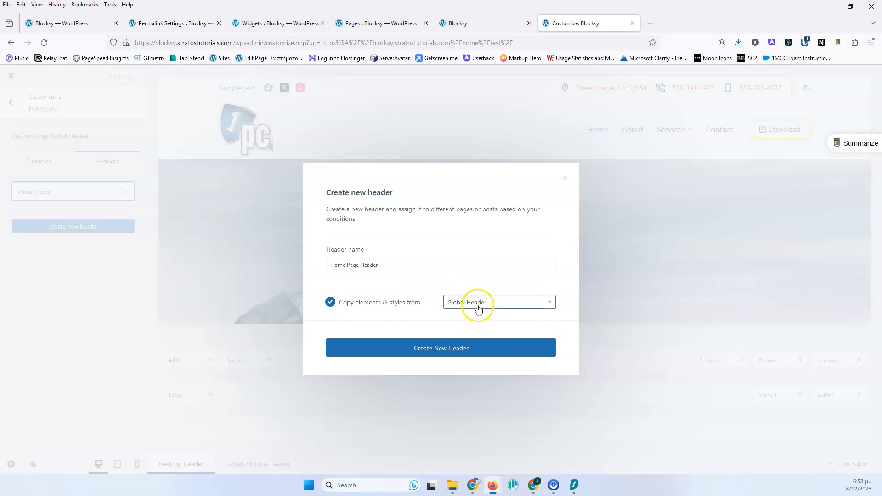
left_click(456, 356)
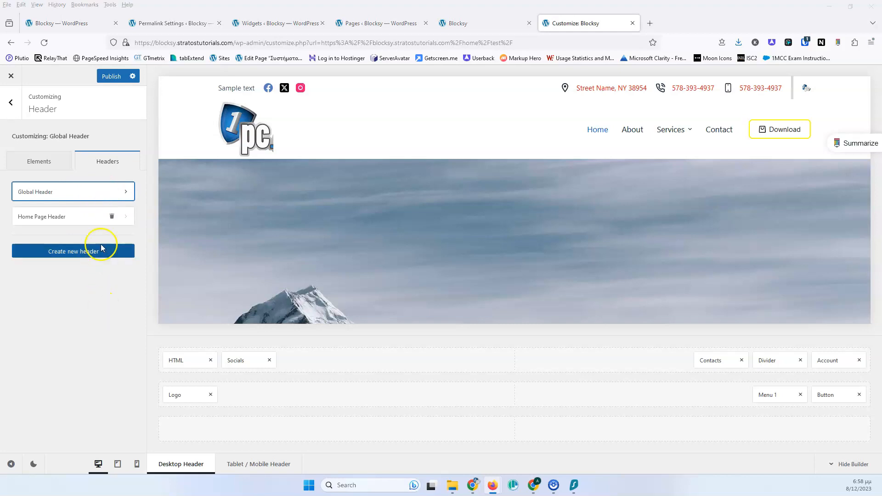
- Select the Home Page Header and examine its sticky and transparent settings
left_click(48, 217)
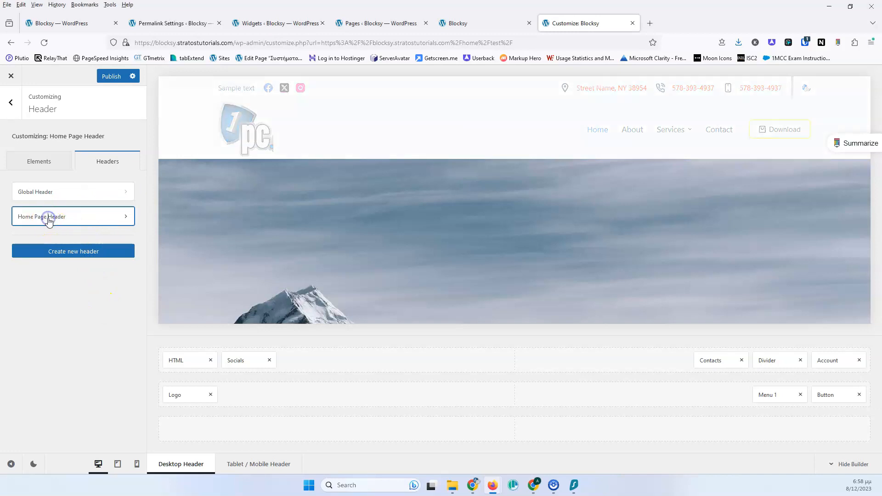
left_click(75, 222)
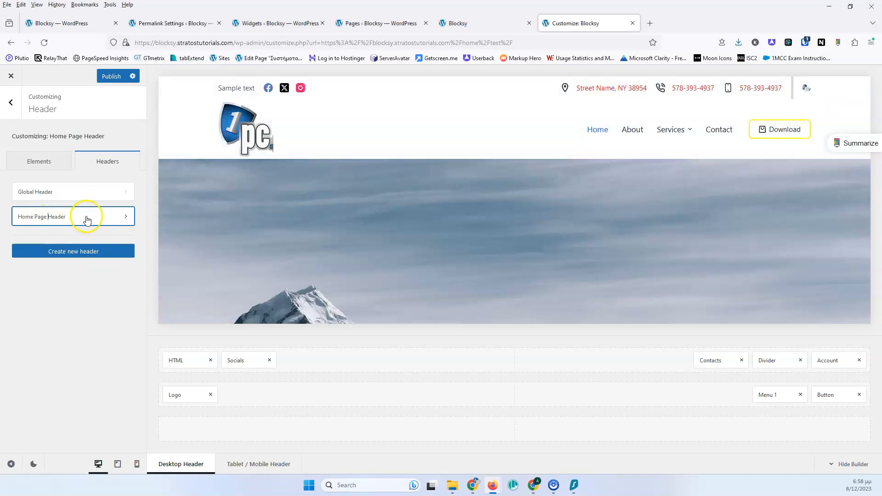
left_click(88, 220)
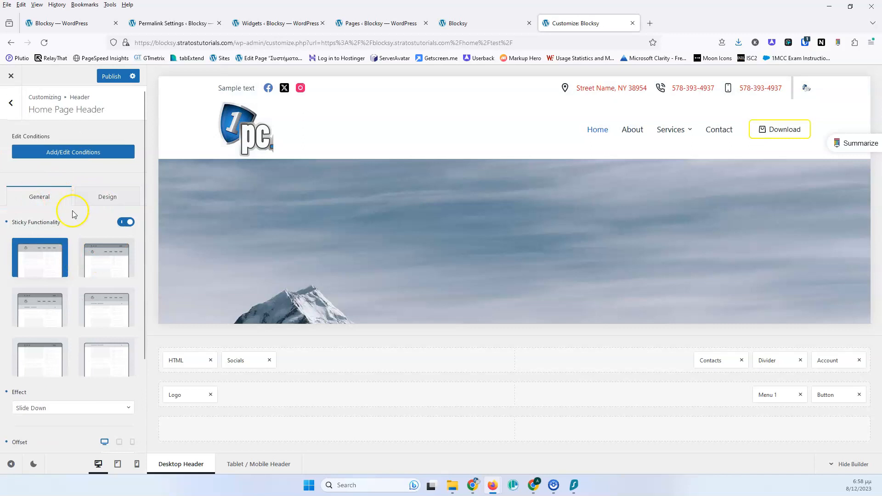
scroll(72, 273, "down", 3)
scroll(72, 277, "up", 3)
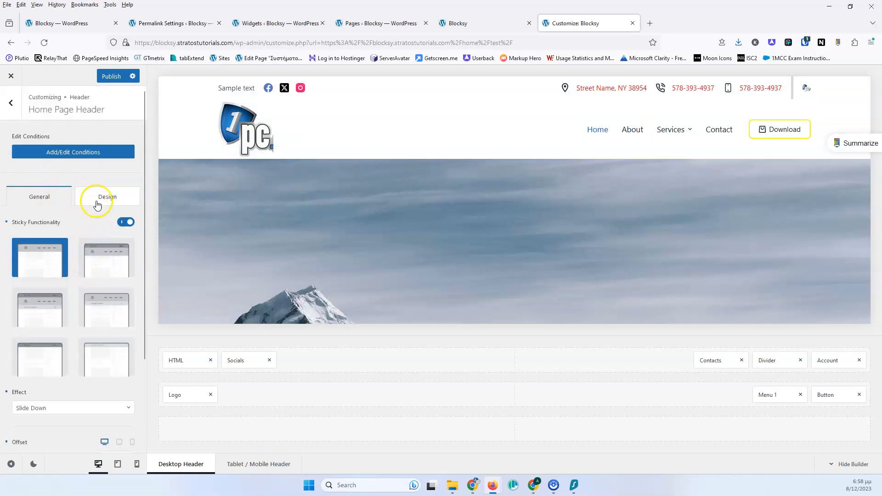
scroll(89, 217, "down", 3)
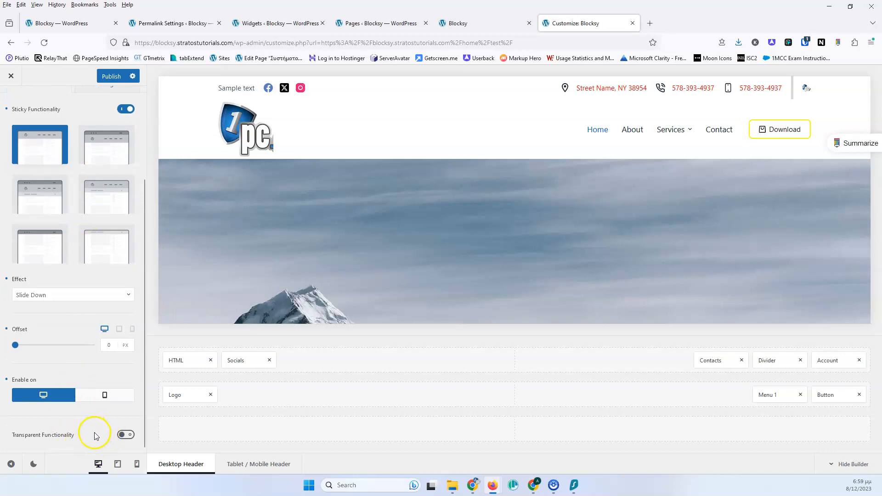
scroll(97, 413, "up", 3)
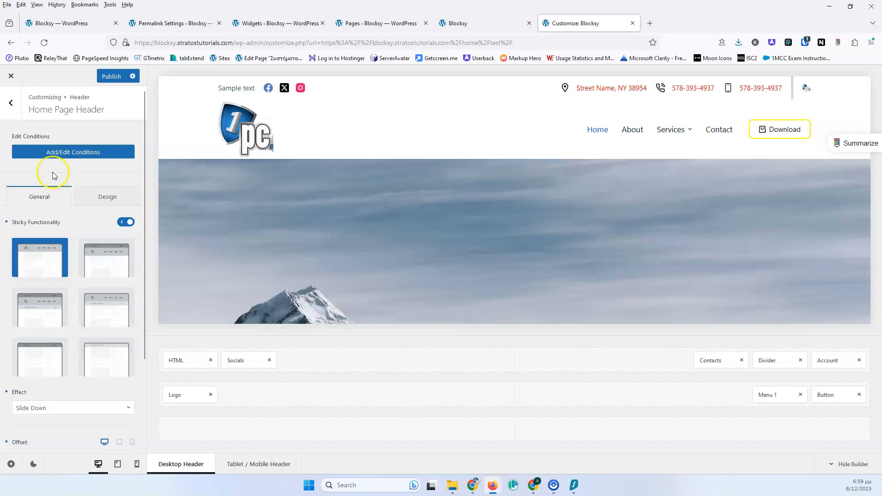
- Try placing a Content Block in the centre of the Home Page Header's top row, and remove it again
left_click(11, 102)
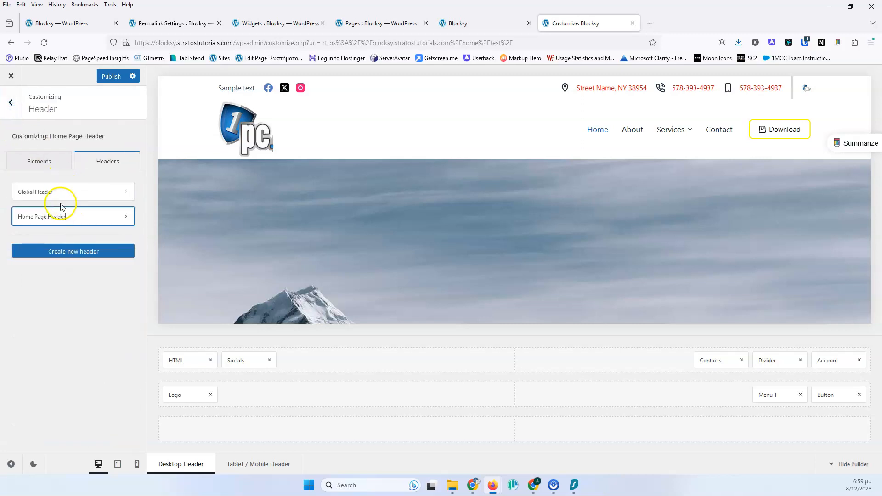
left_click(39, 161)
left_click(97, 162)
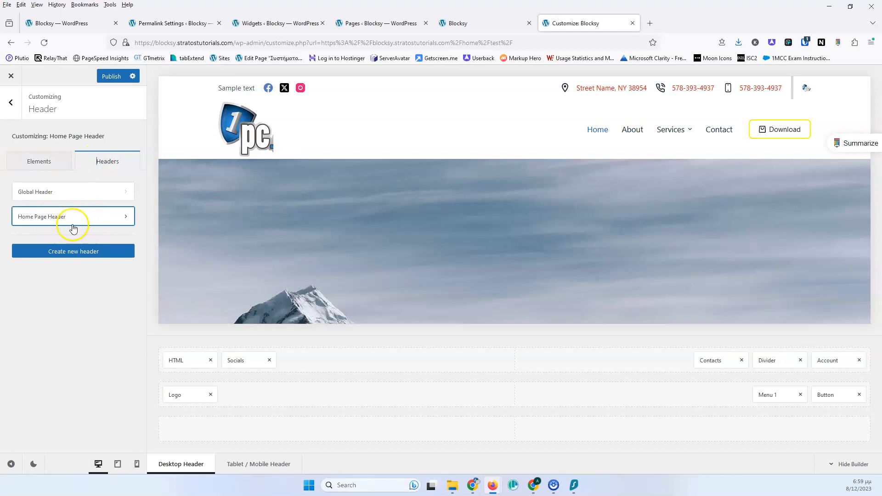
left_click(46, 166)
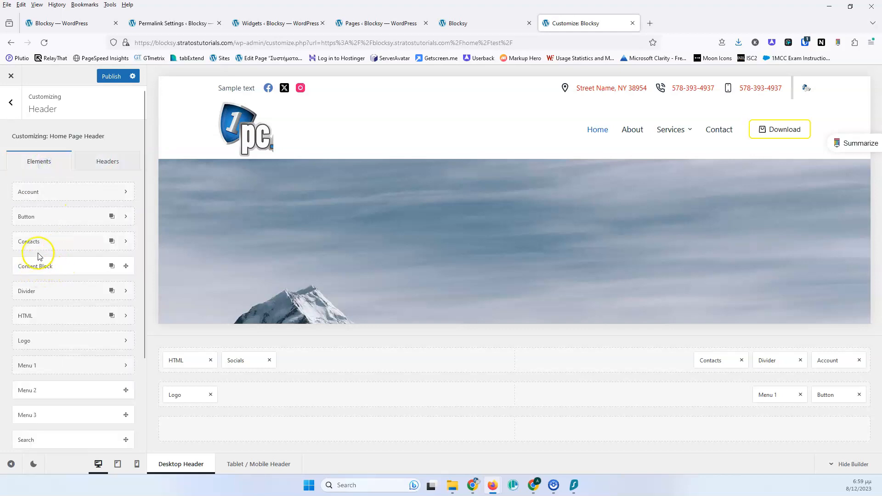
left_click(447, 363)
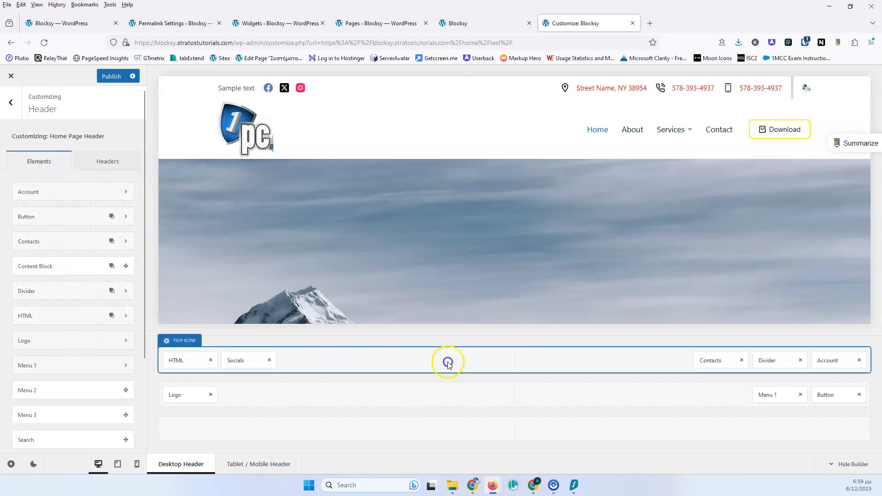
left_click(36, 311)
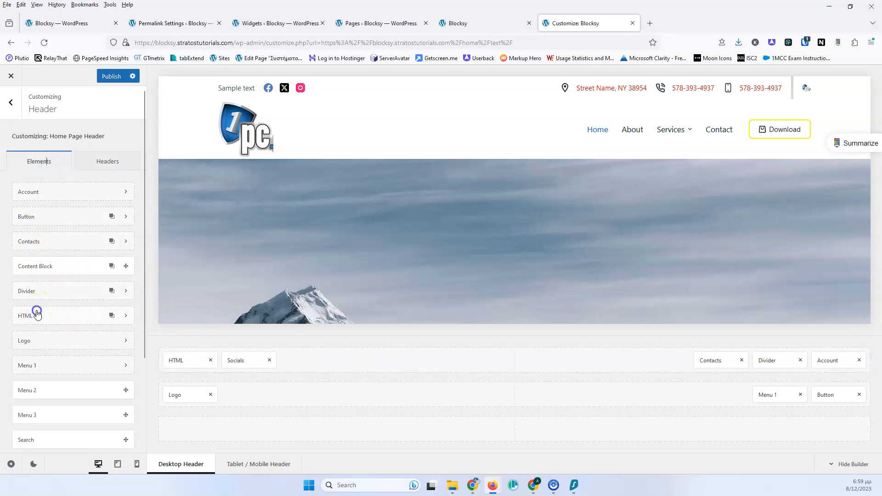
left_click_drag(55, 271, 517, 365)
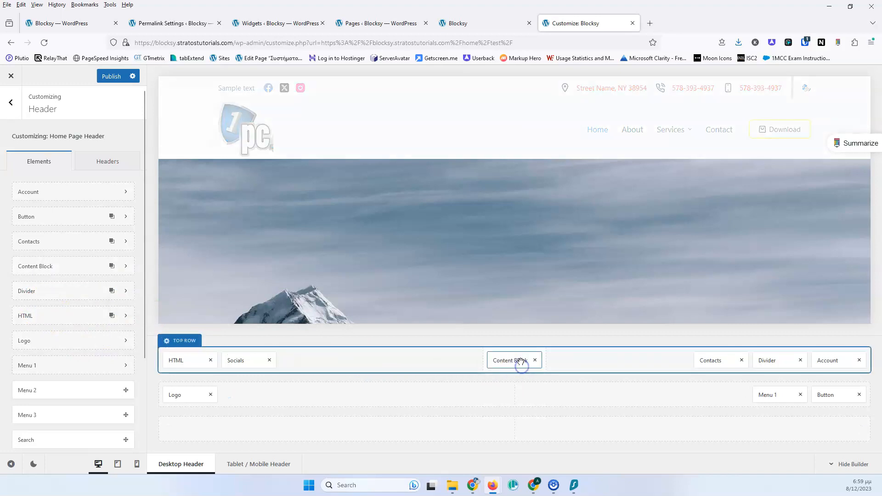
left_click(515, 362)
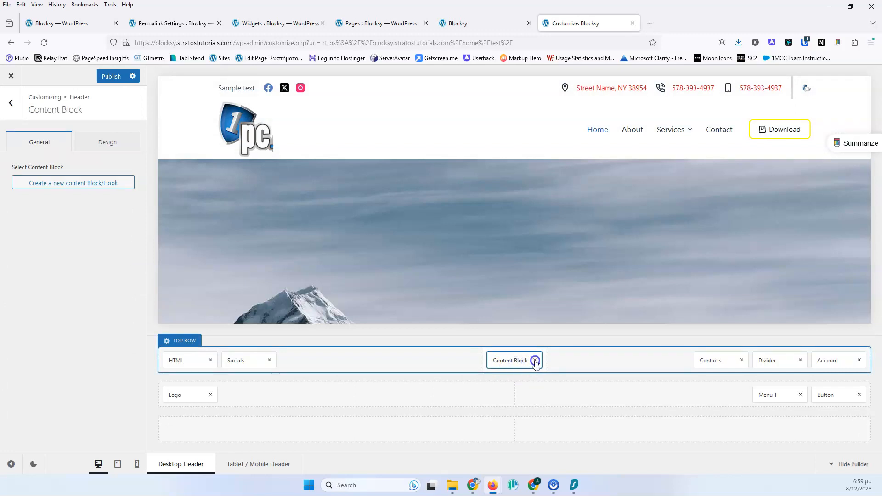
left_click(535, 361)
- Move the HTML element to the centre of the Home Page Header's top row
left_click_drag(186, 361, 500, 360)
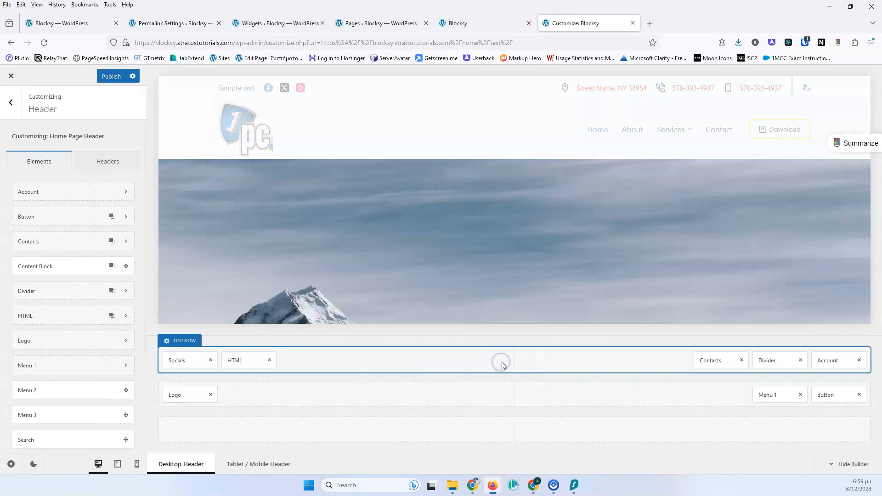
left_click_drag(240, 362, 519, 364)
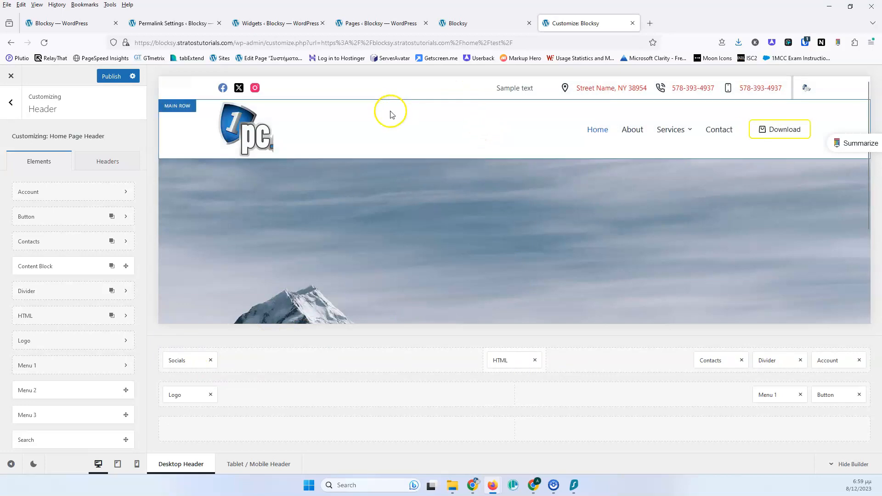
- Reopen the header list and compare the layouts of Global Header and Home Page Header
left_click(11, 102)
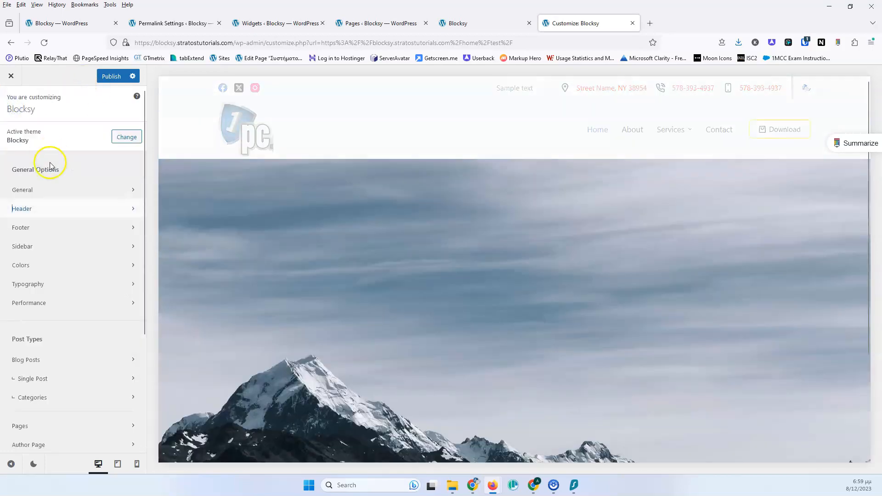
left_click(55, 210)
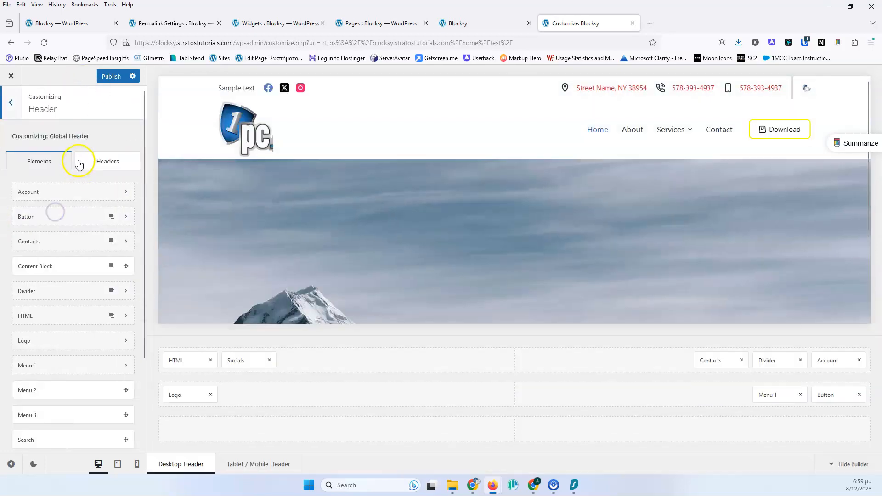
left_click(79, 164)
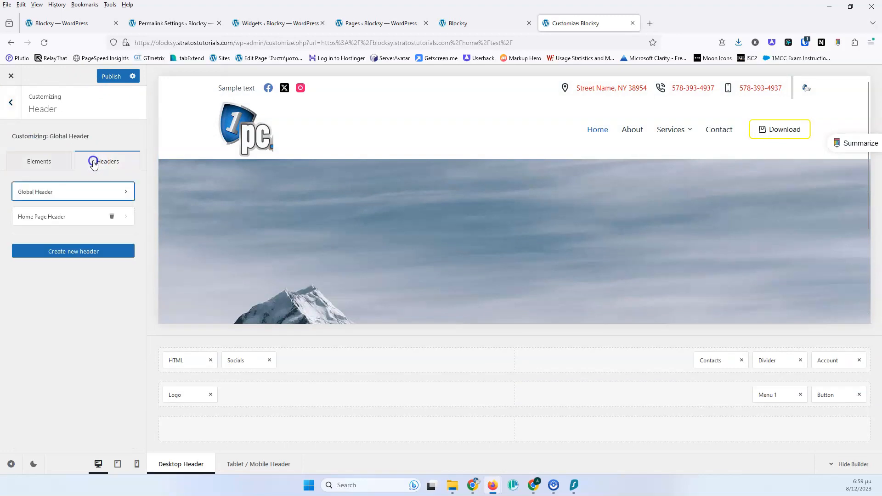
left_click(55, 216)
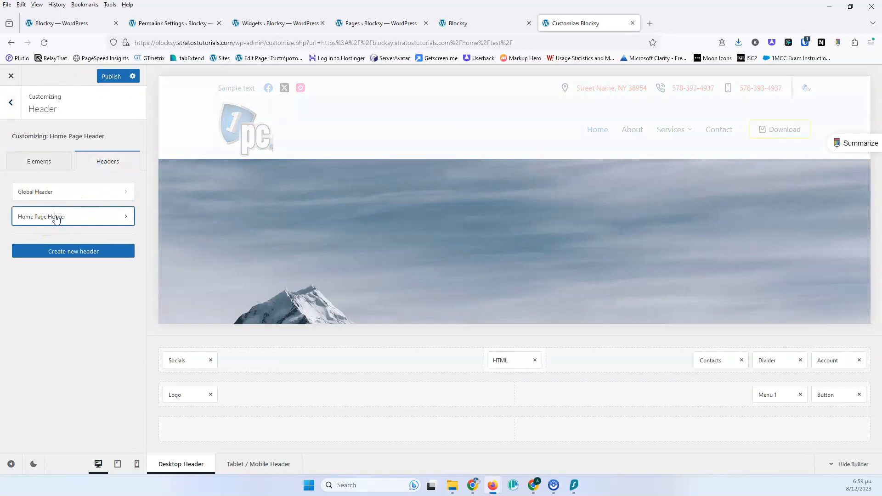
left_click(55, 195)
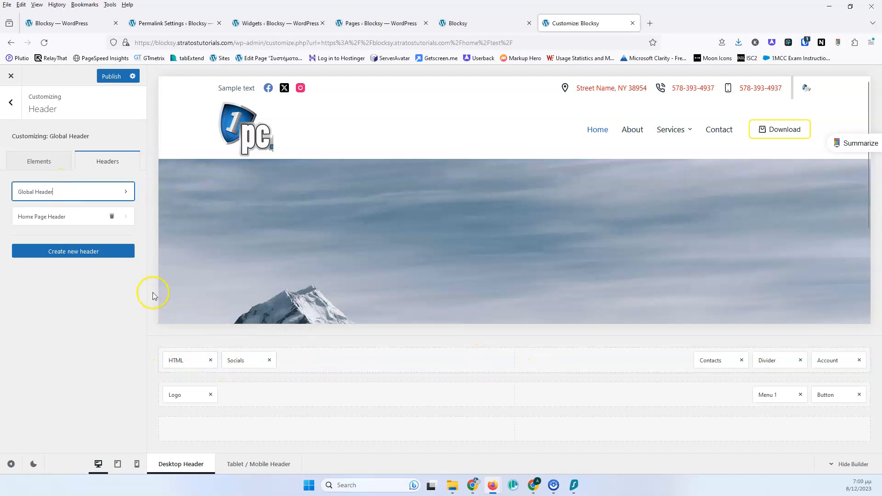
left_click(43, 218)
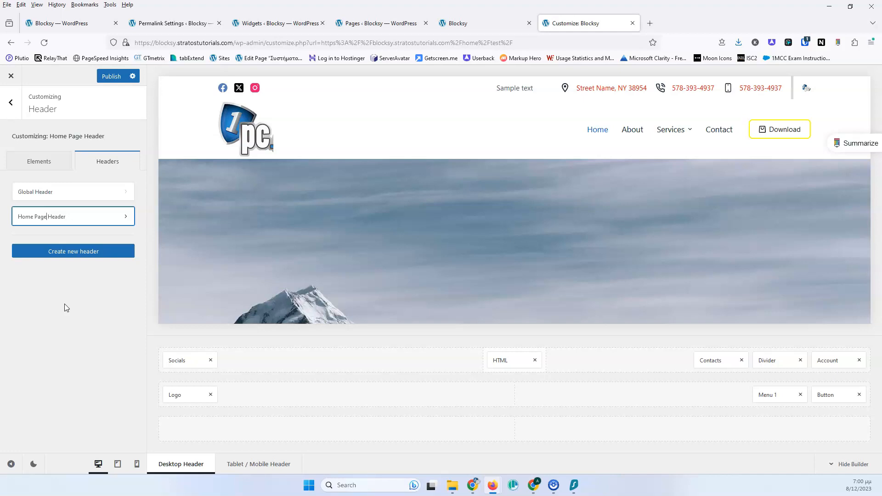
- Enable Transparent Functionality for the Home Page Header and check how it overlays the hero image
left_click(75, 216)
scroll(90, 340, "down", 3)
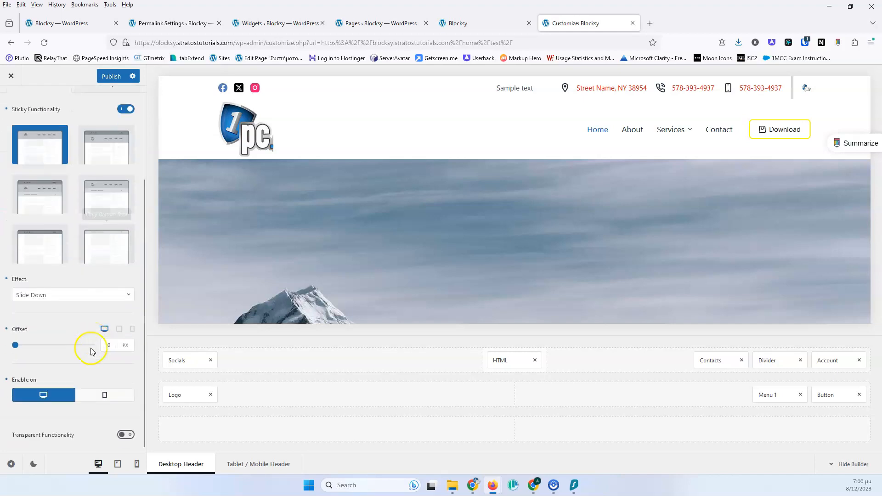
left_click(126, 435)
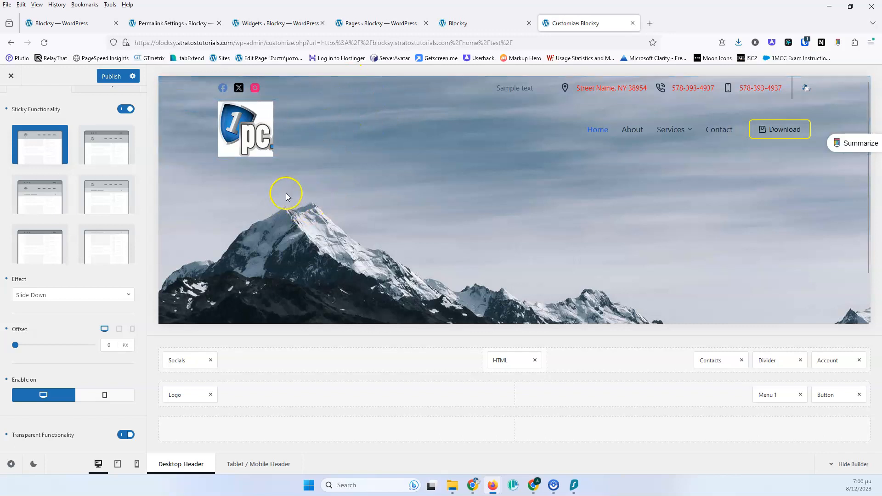
scroll(317, 201, "down", 1)
scroll(335, 197, "up", 1)
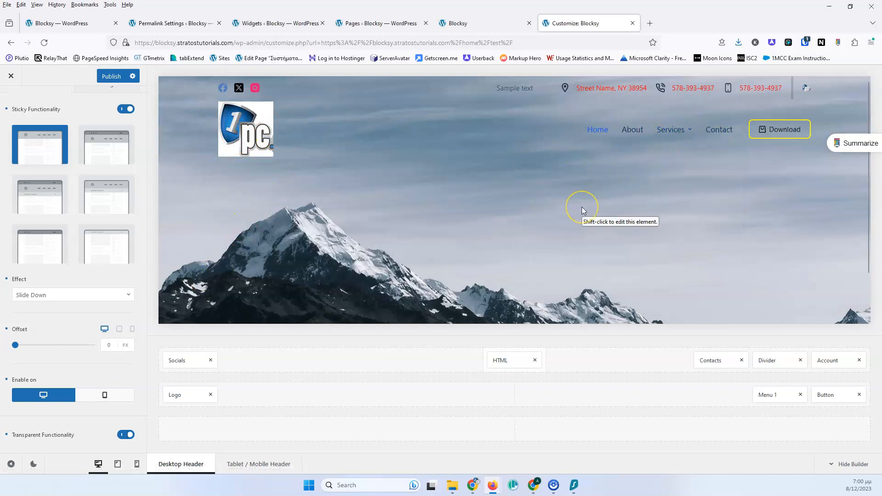
scroll(83, 167, "up", 5)
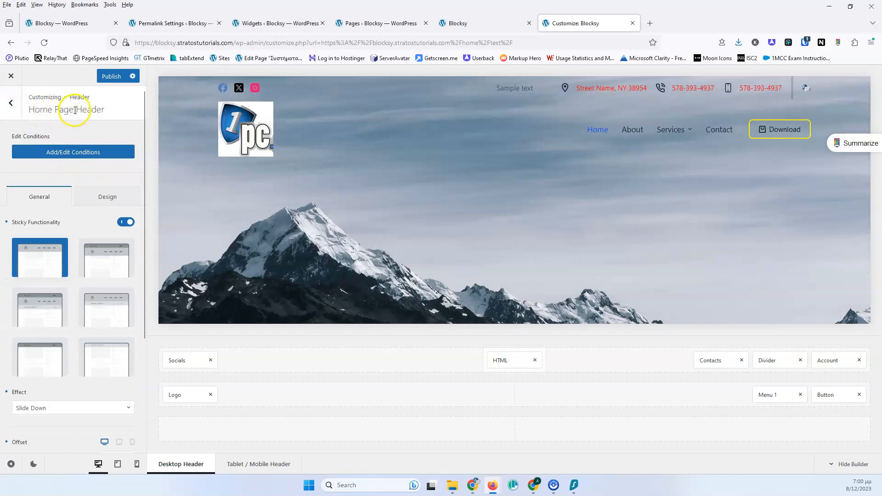
- Set the default-state hover font colour of Menu 1's top-level items to red
left_click(775, 393)
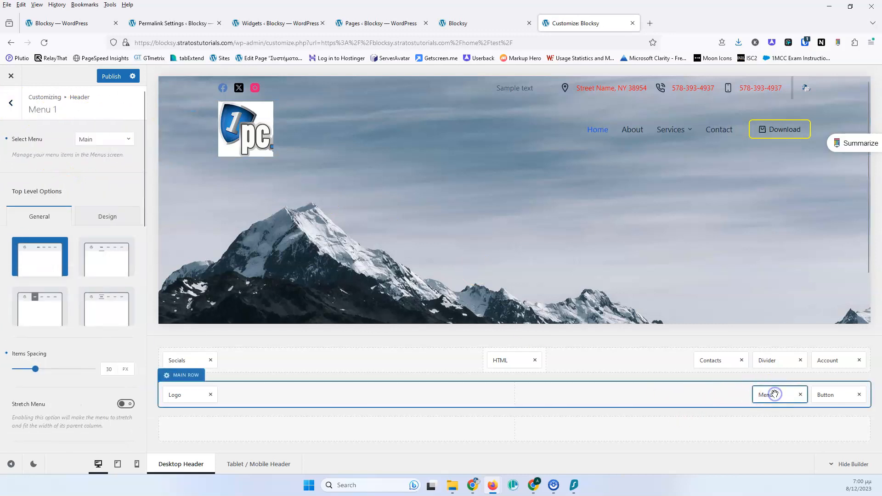
left_click(110, 217)
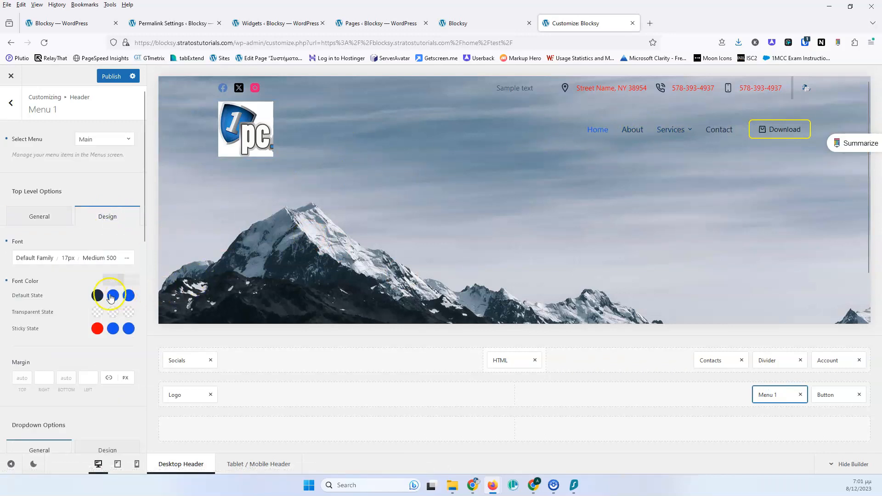
mouse_move(680, 127)
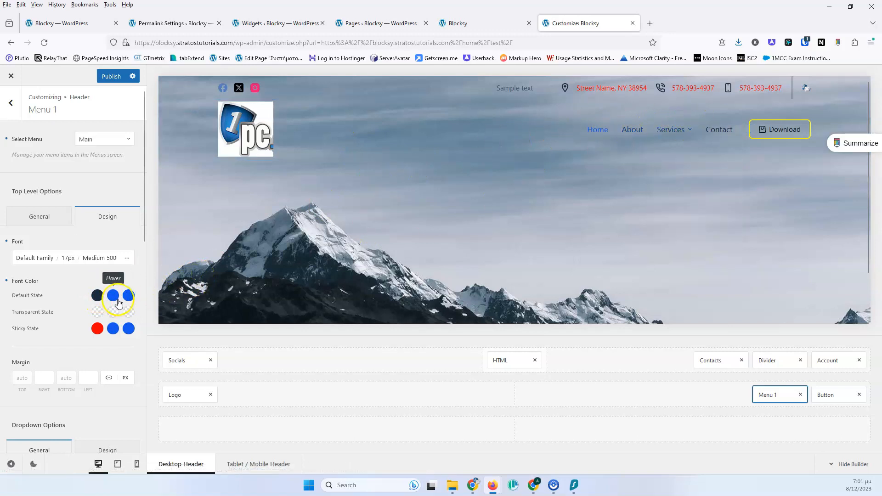
left_click(114, 298)
left_click_drag(129, 121, 135, 110)
left_click(50, 346)
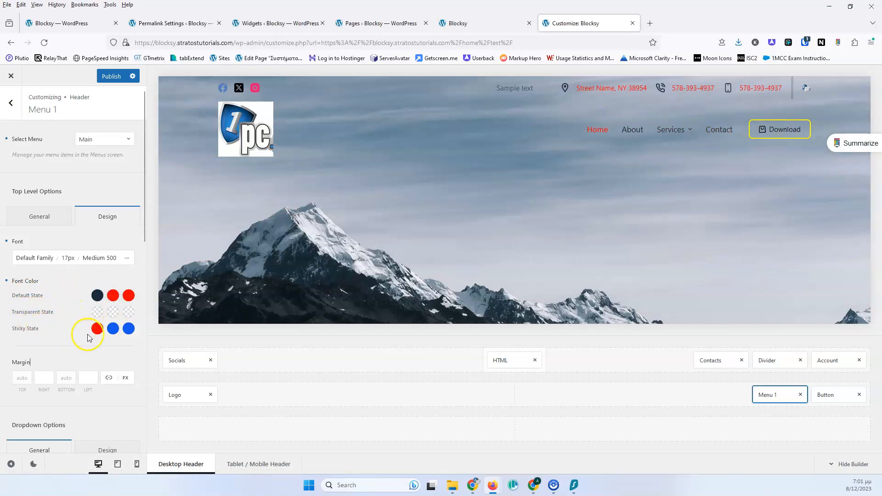
- Set Menu 1's initial font colour for the transparent state to the near-white theme palette colour 7
left_click(98, 312)
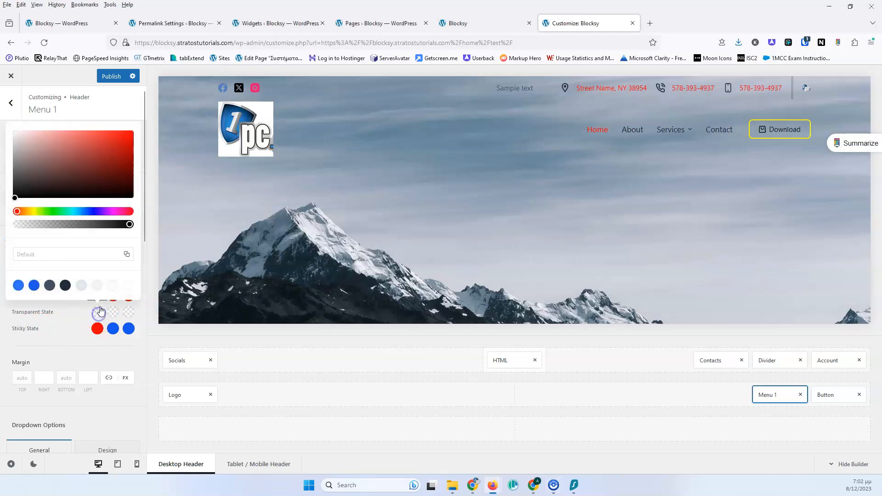
left_click(111, 285)
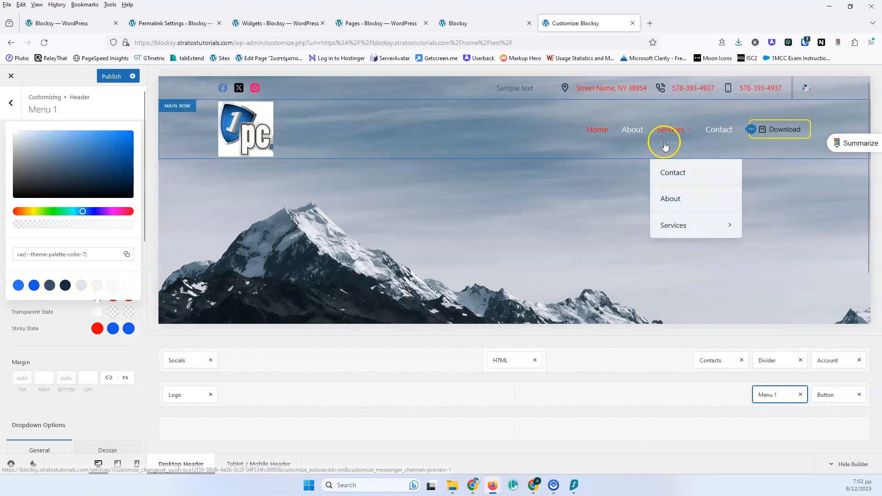
left_click(86, 345)
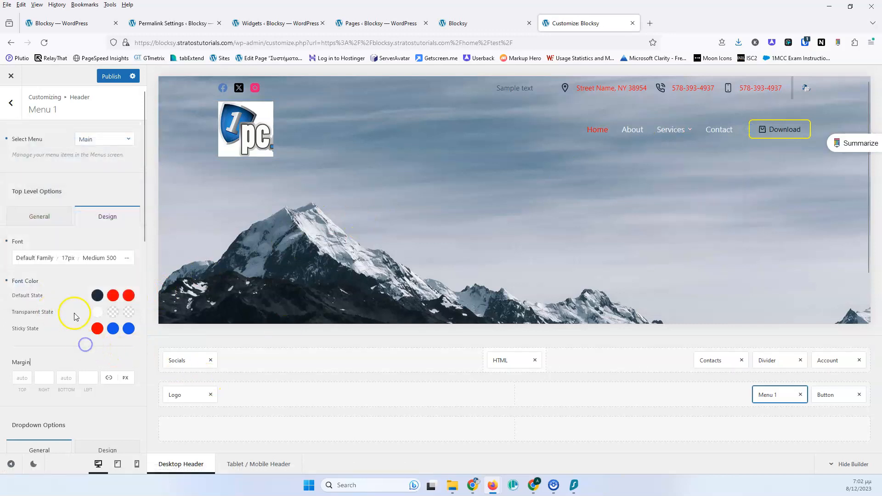
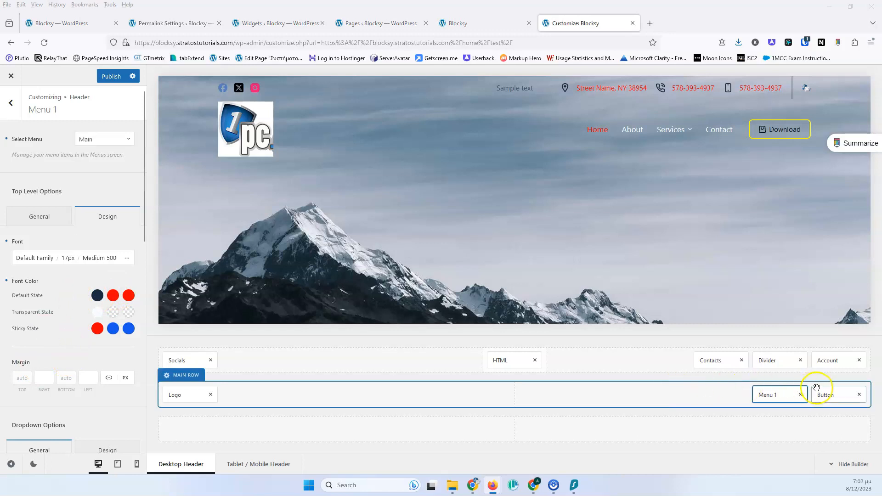
- Examine the Button's design colours for each header state and the Logo element's transparent and sticky state options
left_click(830, 394)
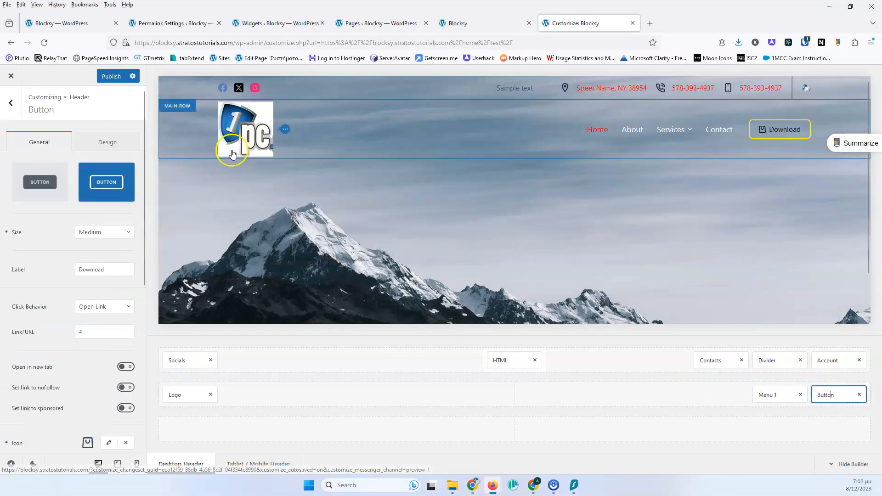
left_click(92, 143)
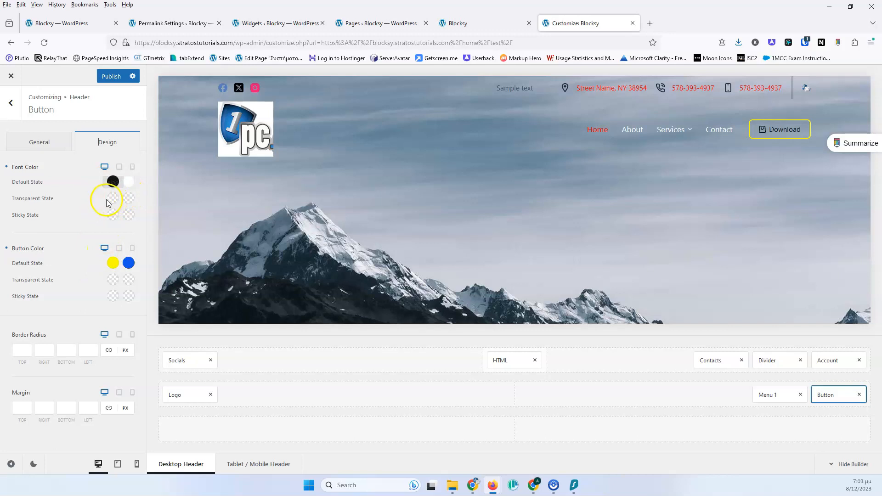
left_click(192, 395)
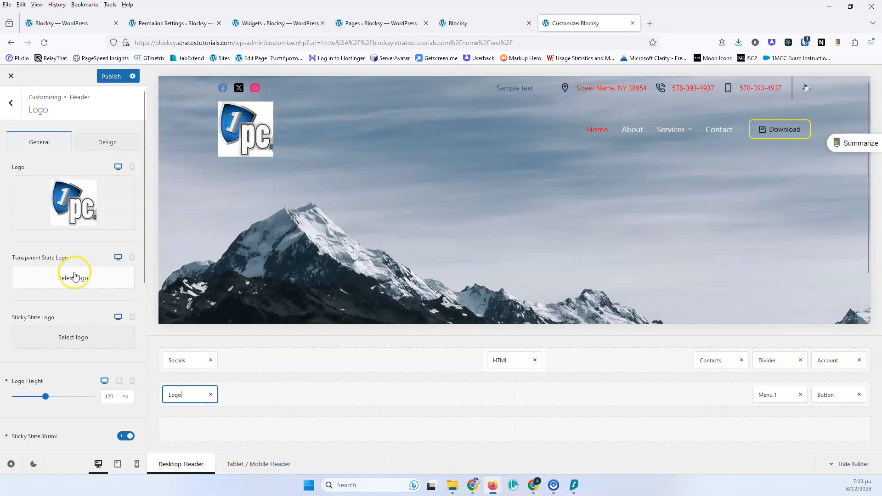
scroll(72, 278, "down", 3)
scroll(51, 326, "down", 3)
scroll(51, 324, "up", 6)
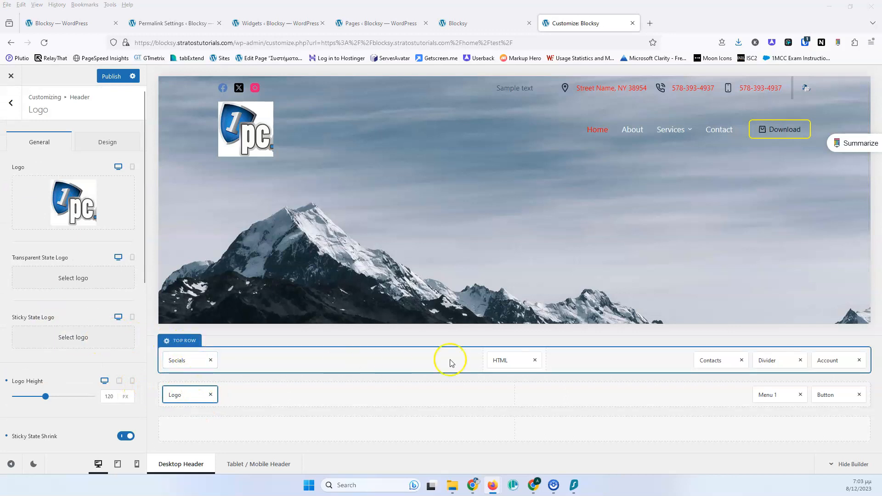
- Examine the Contacts element's font and icon colour options for the default, transparent and sticky states
left_click(721, 358)
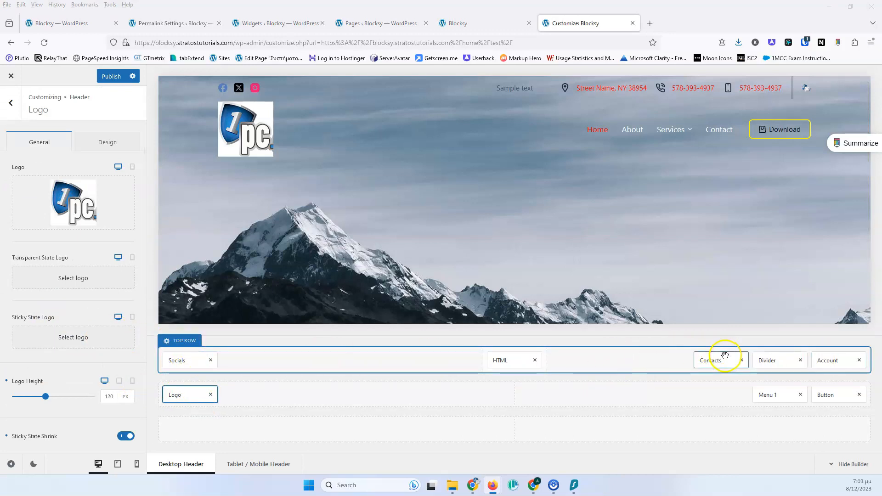
left_click(110, 145)
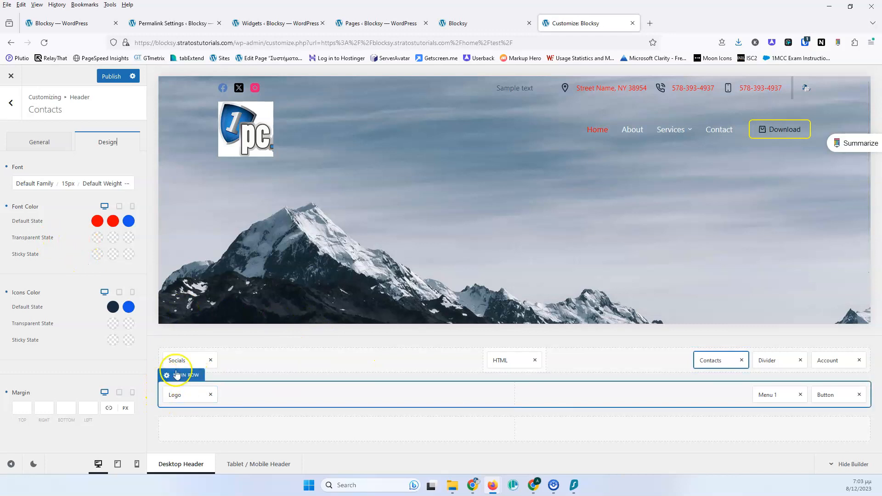
scroll(257, 220, "down", 3)
scroll(258, 219, "up", 3)
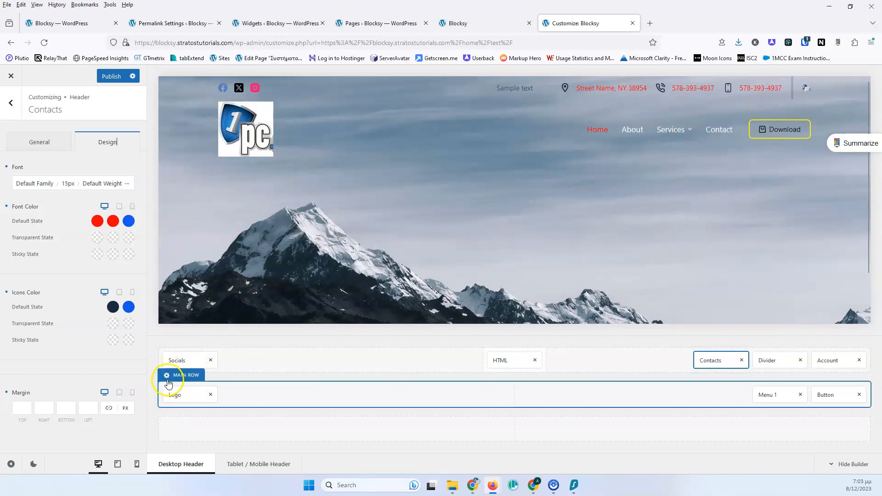
- Set the Main Row's transparent-state background to semi-transparent white, rgba(255, 255, 255, 0.33)
left_click(165, 378)
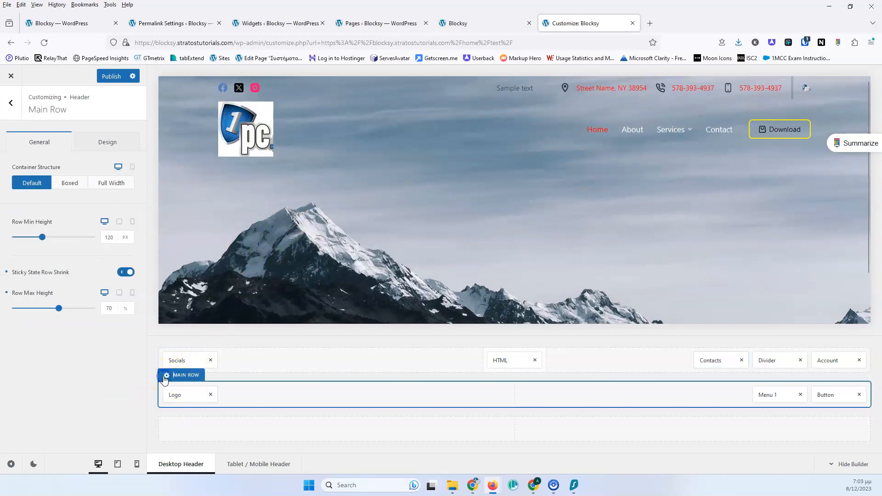
left_click(88, 140)
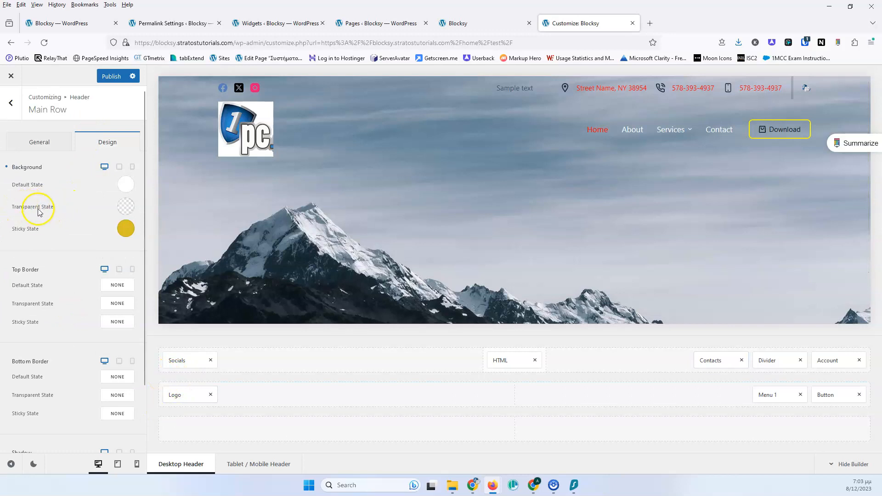
left_click(125, 207)
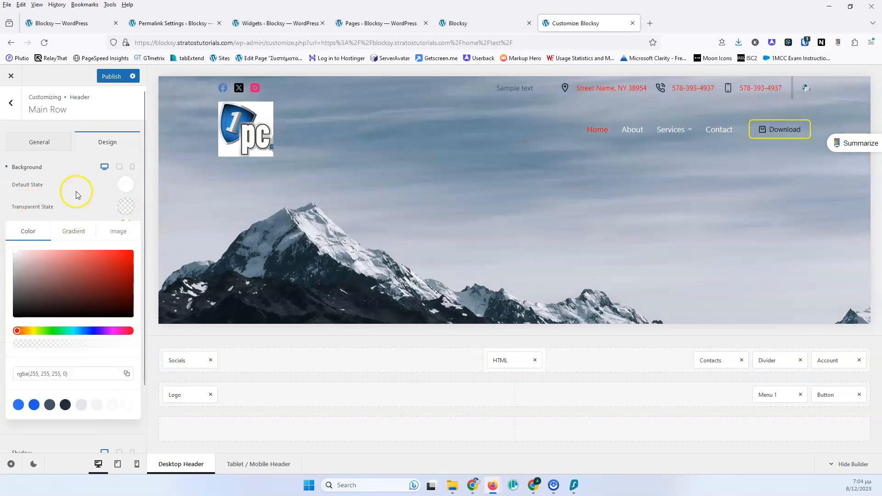
left_click(36, 270)
left_click_drag(3, 250, 4, 253)
left_click_drag(33, 346, 54, 346)
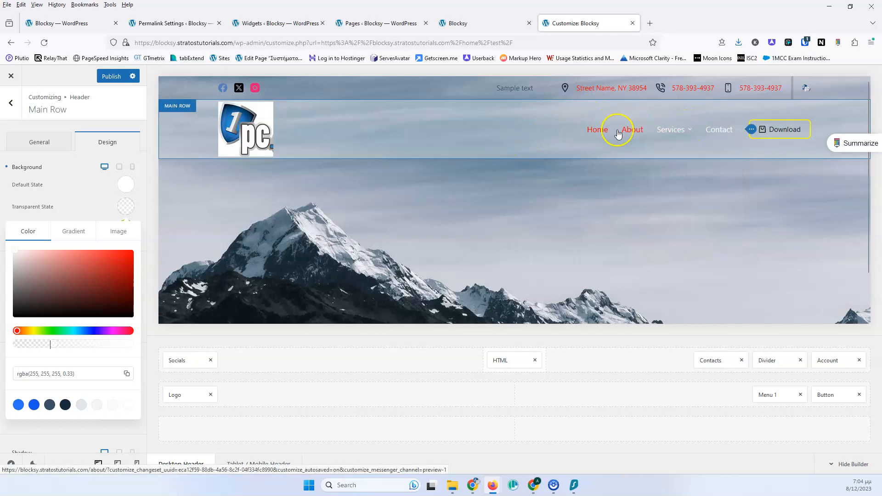
mouse_move(660, 133)
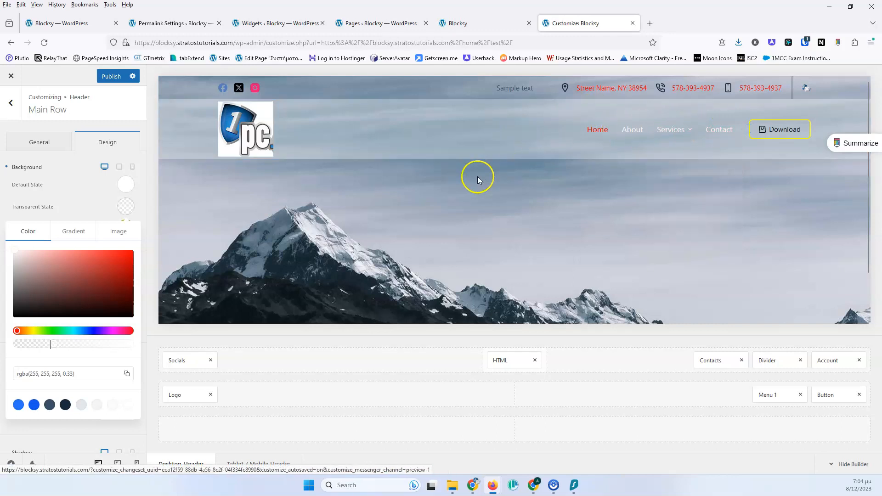
- Review the background and border design options of the Top Row and the Main Row for each header state
left_click(168, 344)
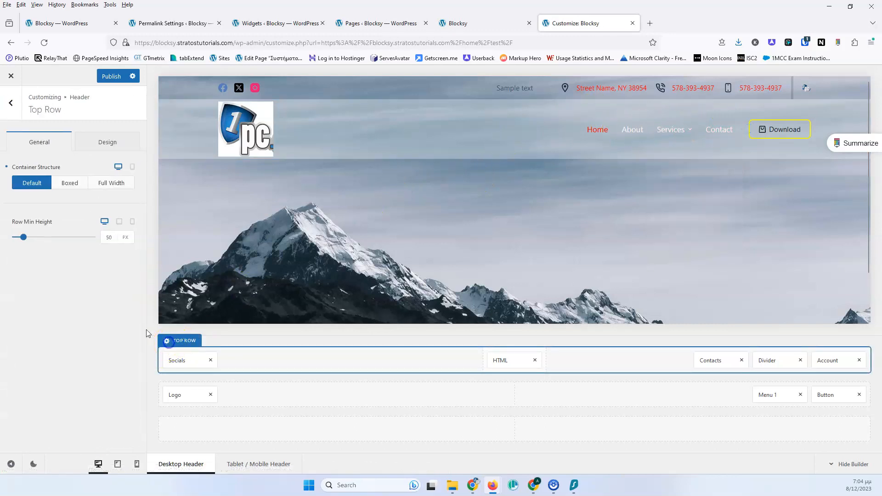
left_click(108, 140)
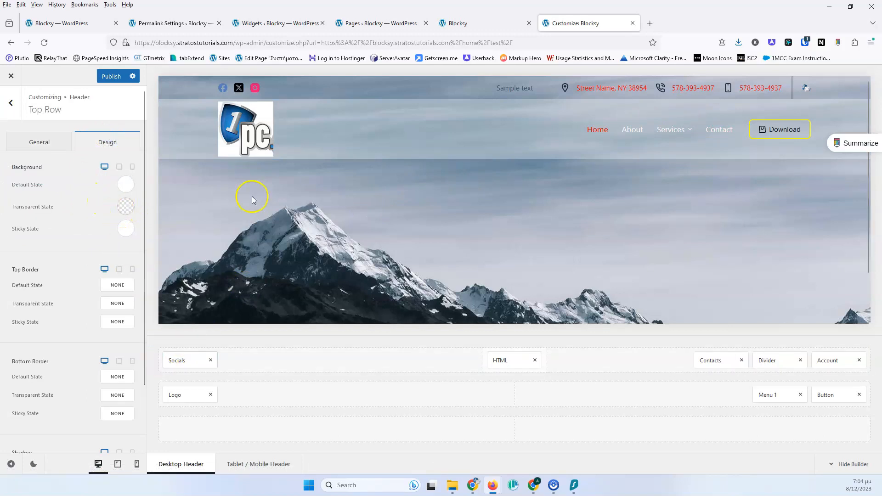
scroll(243, 201, "down", 2)
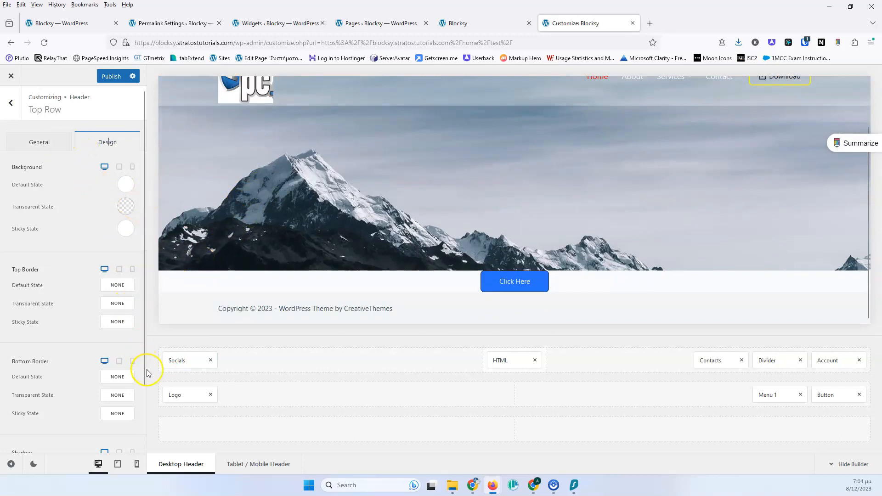
left_click(166, 389)
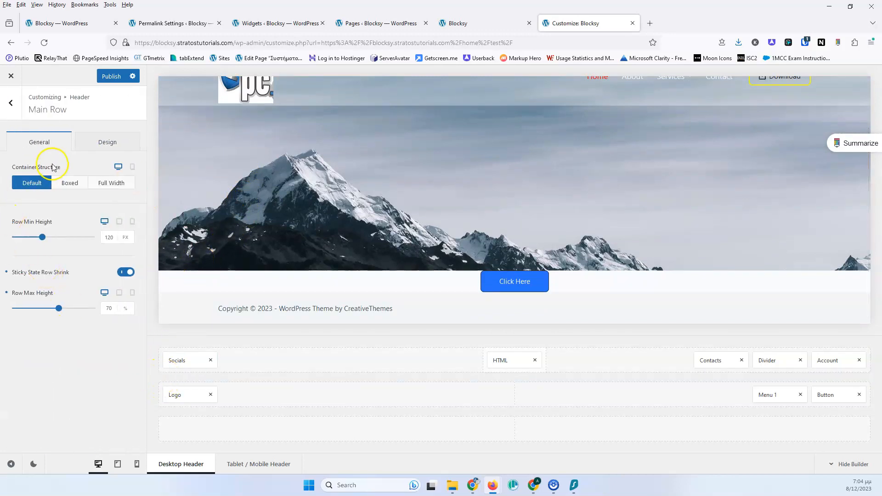
left_click(93, 141)
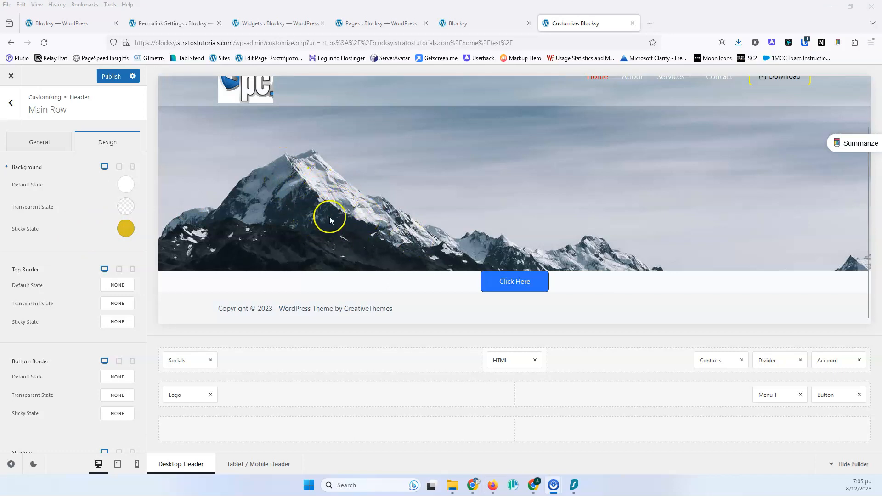
- Reload the Customizer and reopen the Header settings
left_click(44, 42)
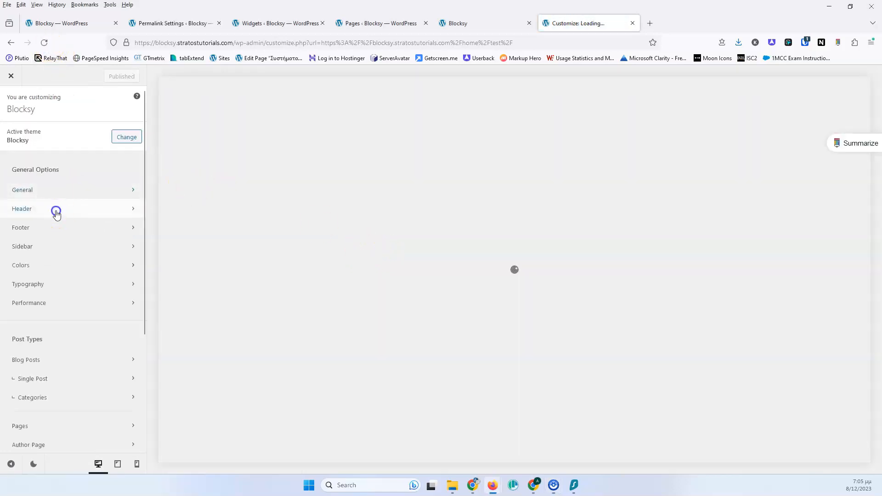
left_click(55, 210)
scroll(315, 212, "down", 4)
scroll(316, 216, "up", 5)
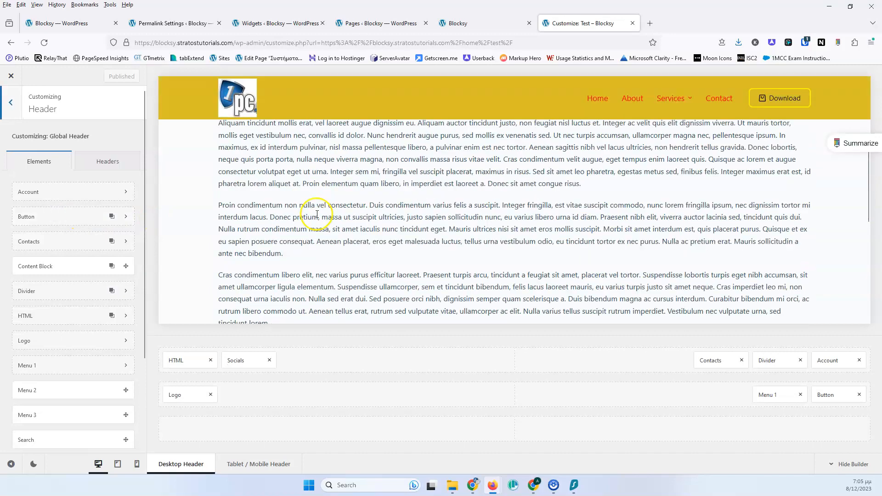
- Preview the home page and check how the Global Header looks over the hero image while scrolling
left_click(596, 129)
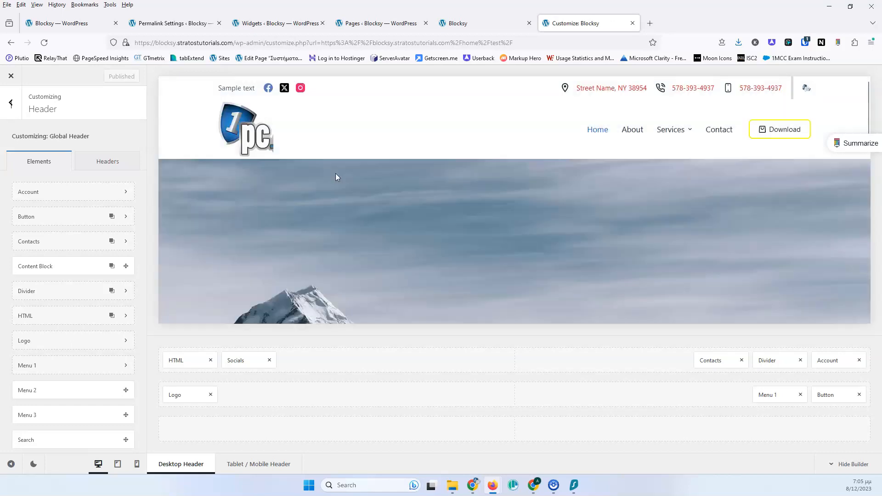
scroll(333, 180, "down", 1)
scroll(335, 183, "up", 2)
scroll(336, 182, "down", 3)
scroll(336, 182, "up", 3)
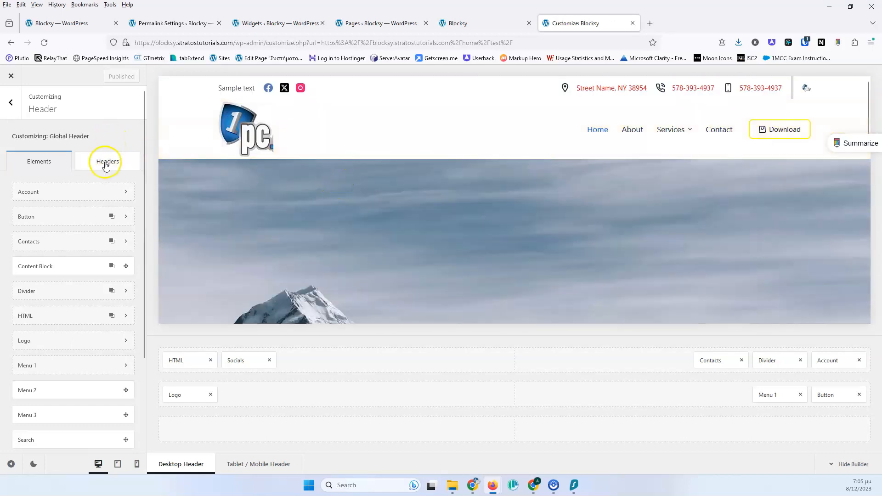
- Switch to the Home Page Header and check its transparent and sticky states by scrolling the home page preview
left_click(102, 162)
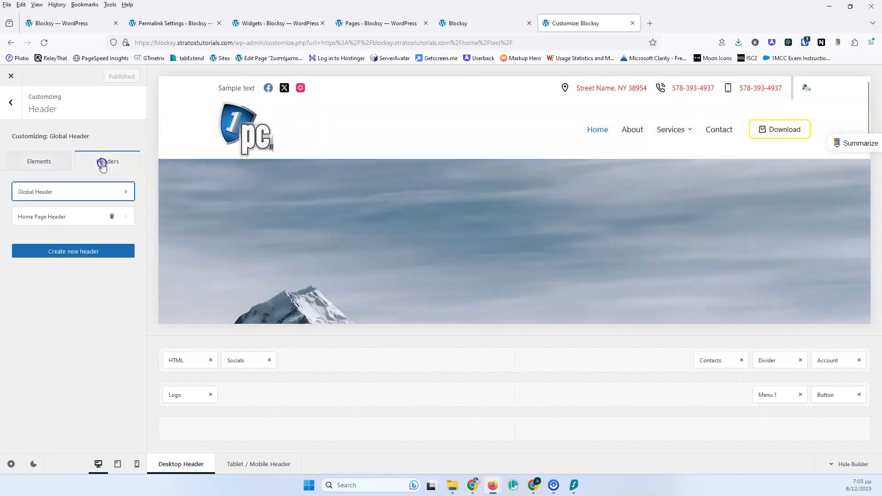
left_click(47, 218)
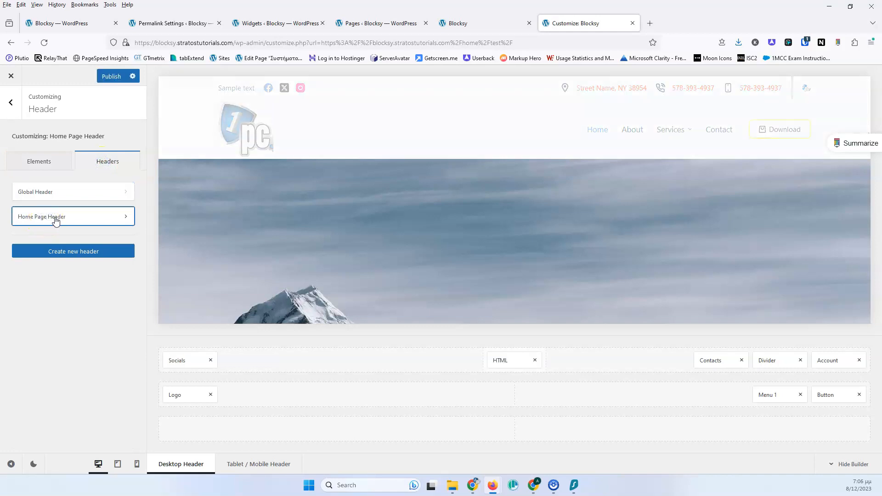
scroll(315, 220, "down", 2)
scroll(315, 220, "up", 2)
scroll(315, 218, "down", 2)
scroll(315, 217, "down", 2)
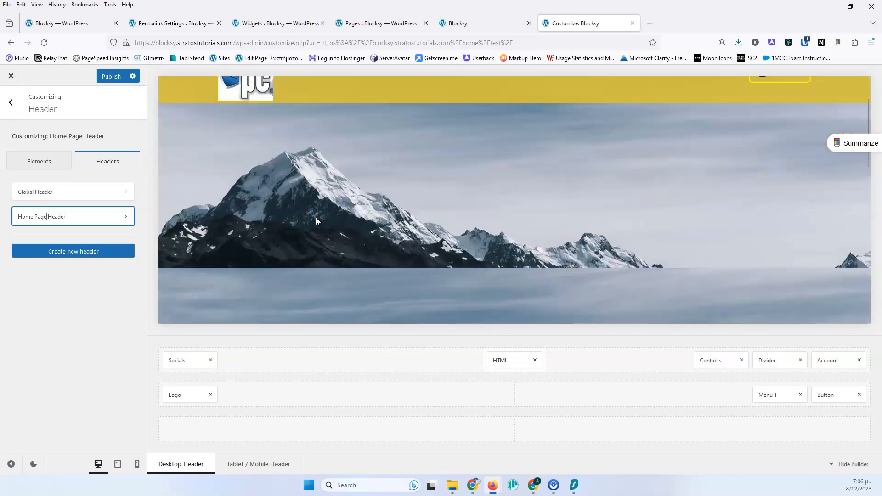
scroll(331, 176, "up", 4)
scroll(321, 185, "down", 3)
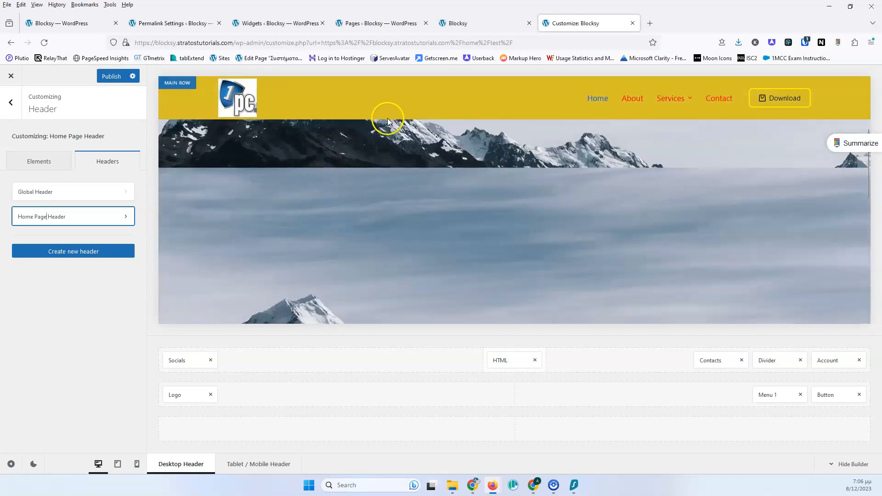
scroll(352, 173, "up", 3)
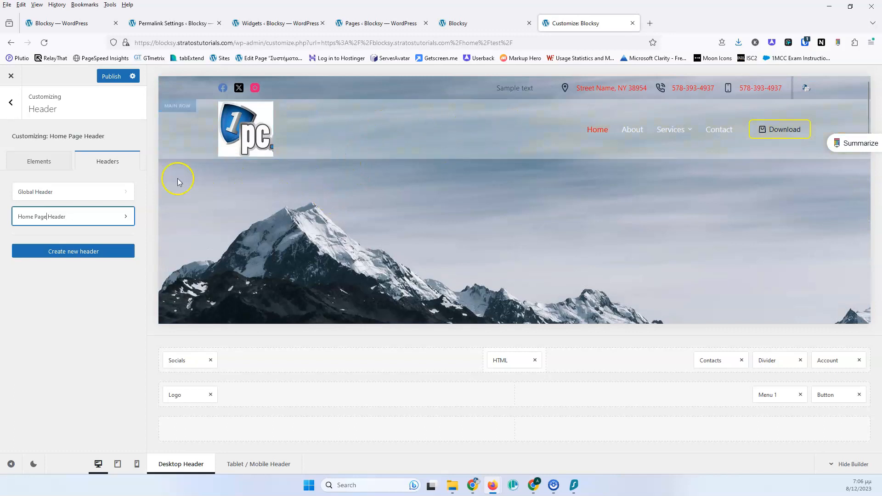
- Review the Home Page Header's sticky and transparent functionality settings
left_click(103, 221)
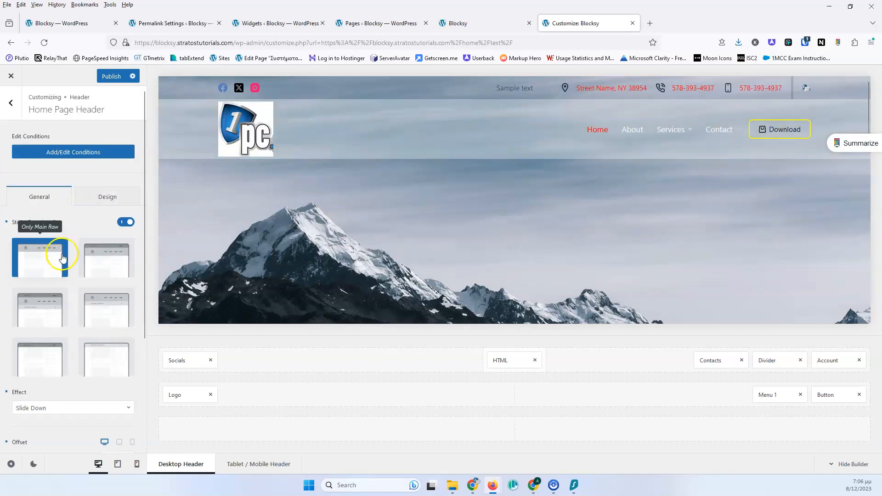
scroll(49, 317, "down", 3)
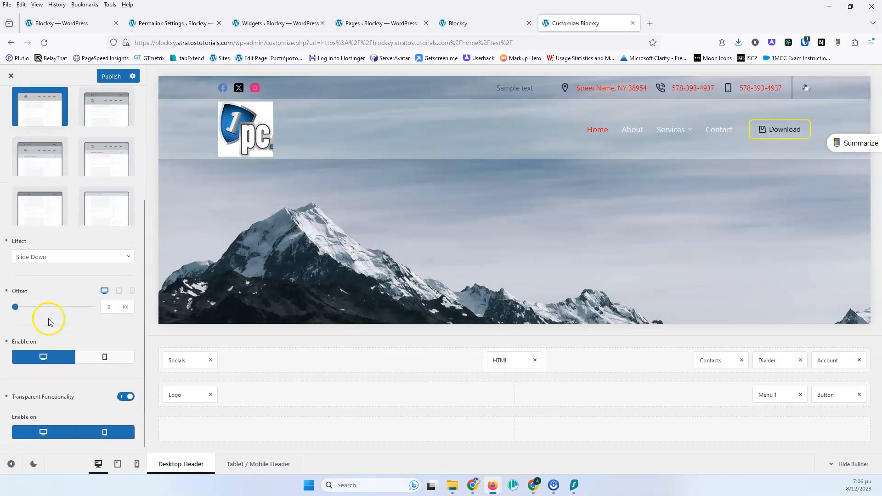
scroll(50, 321, "up", 3)
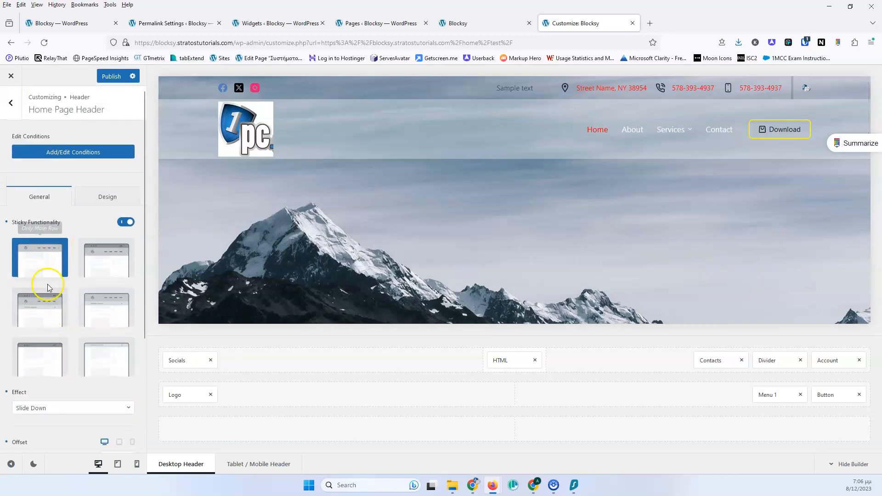
scroll(47, 287, "down", 3)
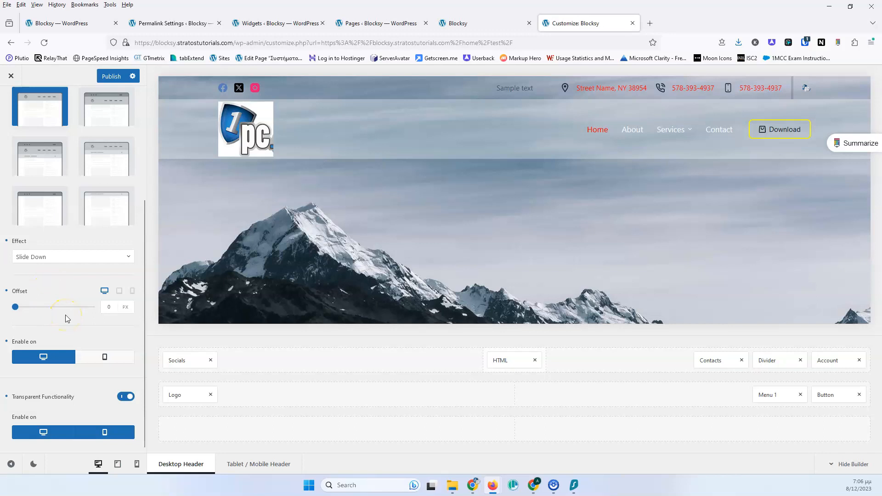
scroll(66, 318, "up", 3)
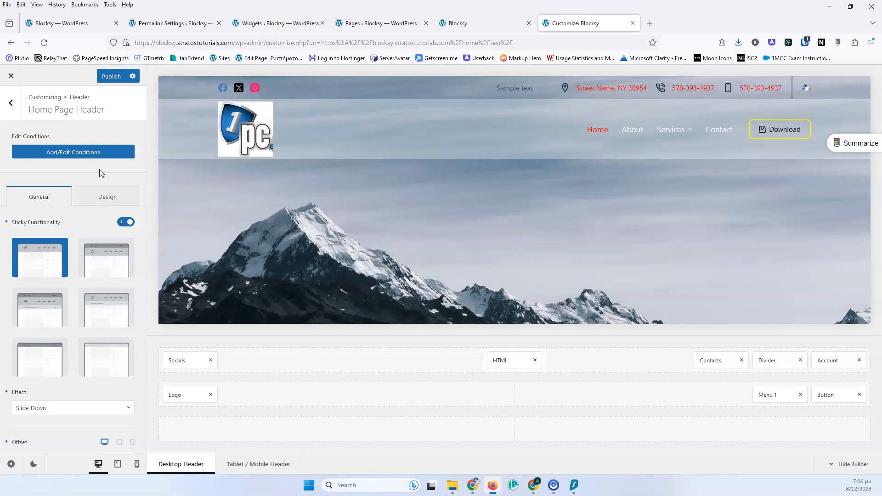
- Compare the Global Header with the Home Page Header in the preview, then reopen the Home Page Header's settings
left_click(11, 109)
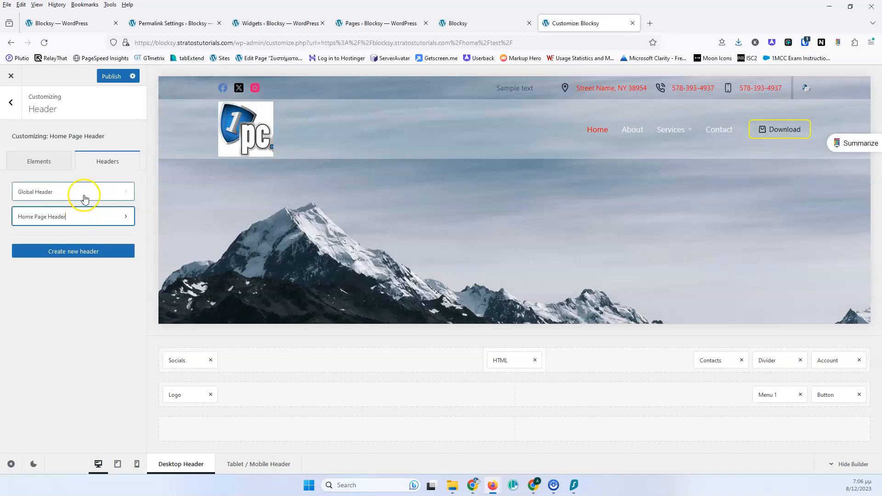
left_click(63, 192)
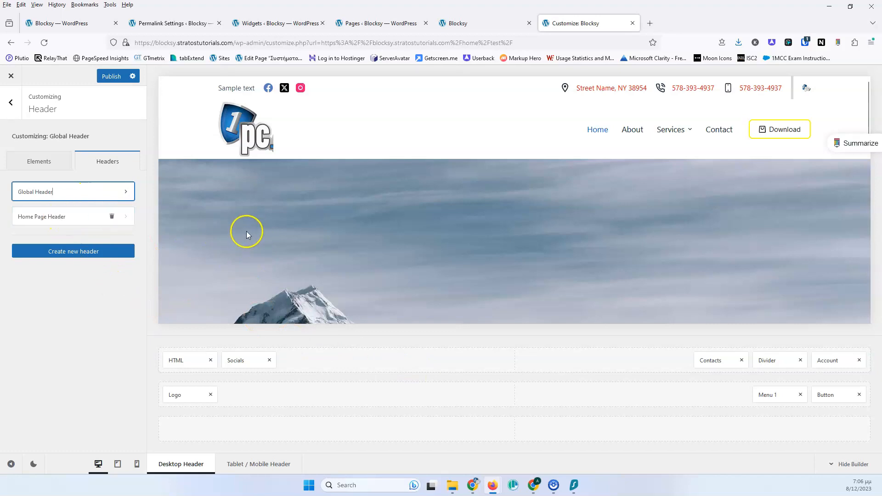
left_click(76, 218)
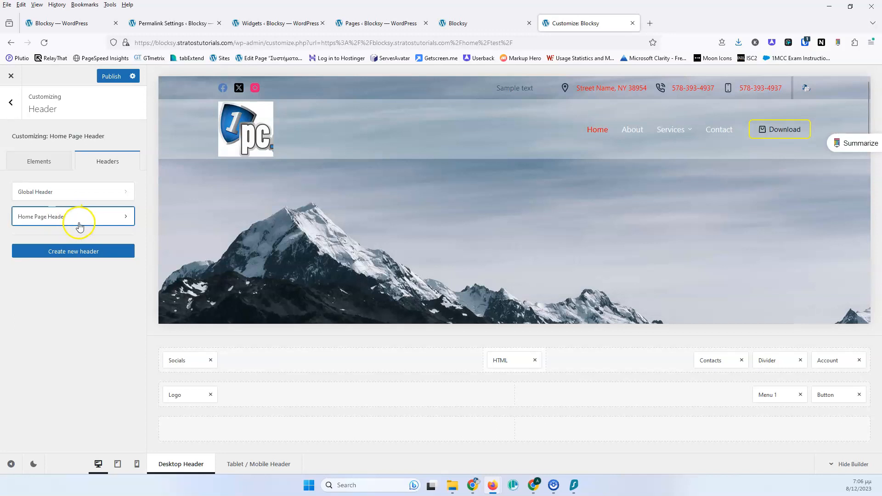
left_click(98, 218)
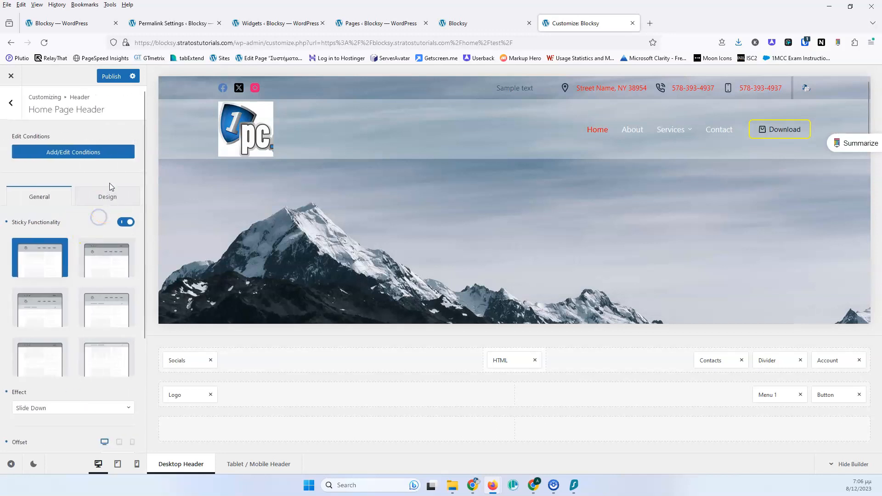
- Add a display condition to the Home Page Header, keeping its rule type as Include
left_click(65, 155)
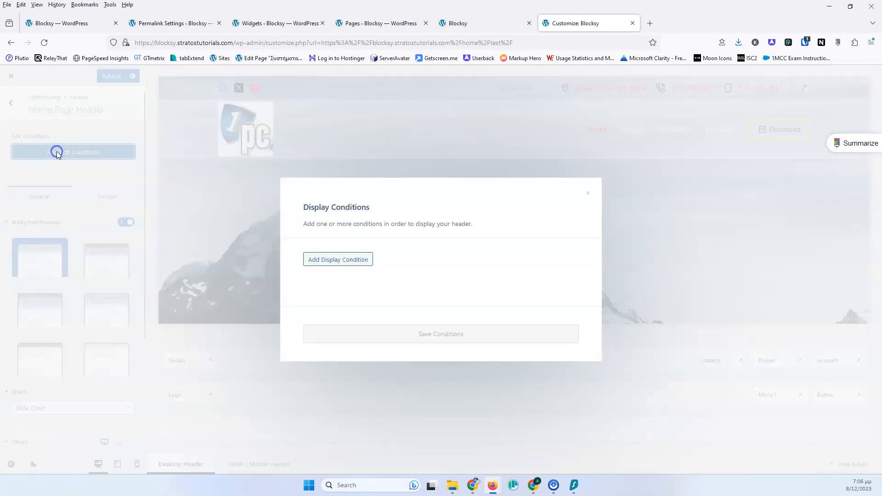
left_click(340, 266)
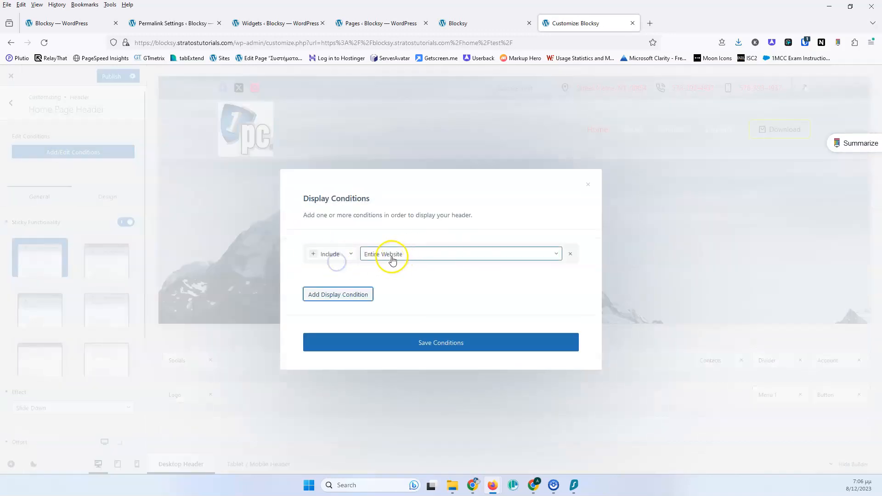
left_click(336, 253)
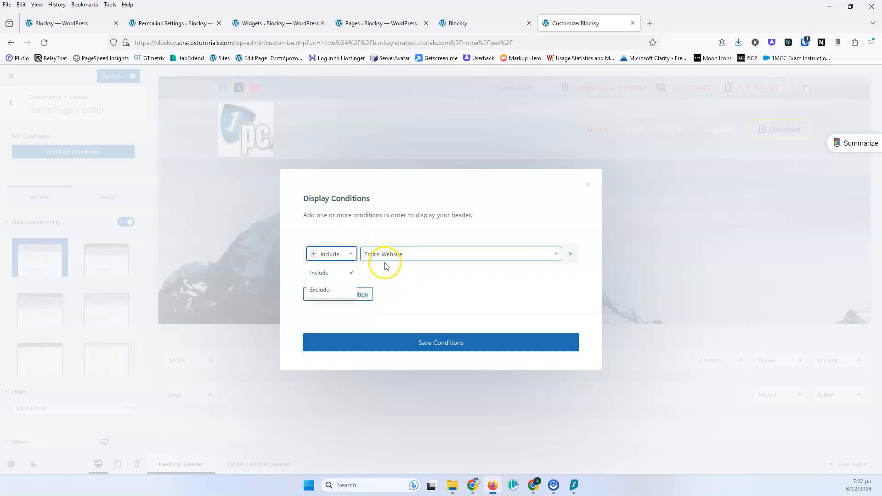
- Set the display condition to Page ID with the Home page, save the conditions, and publish the changes
left_click(400, 255)
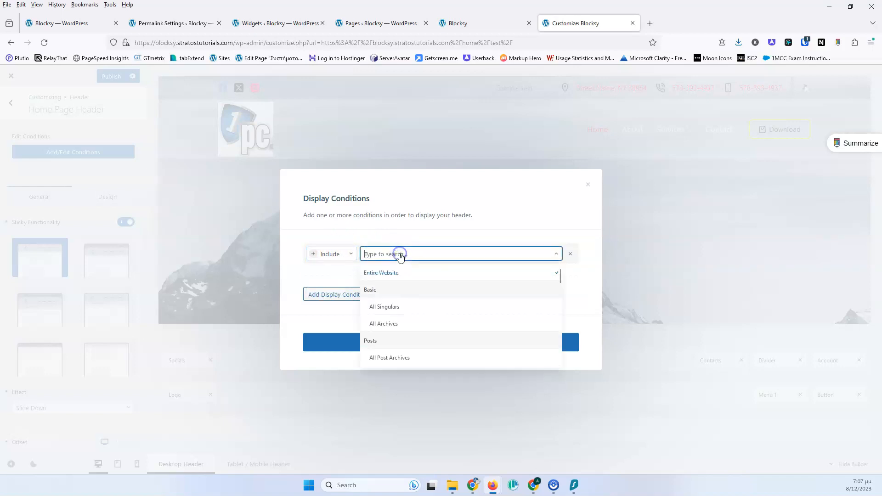
scroll(416, 295, "down", 3)
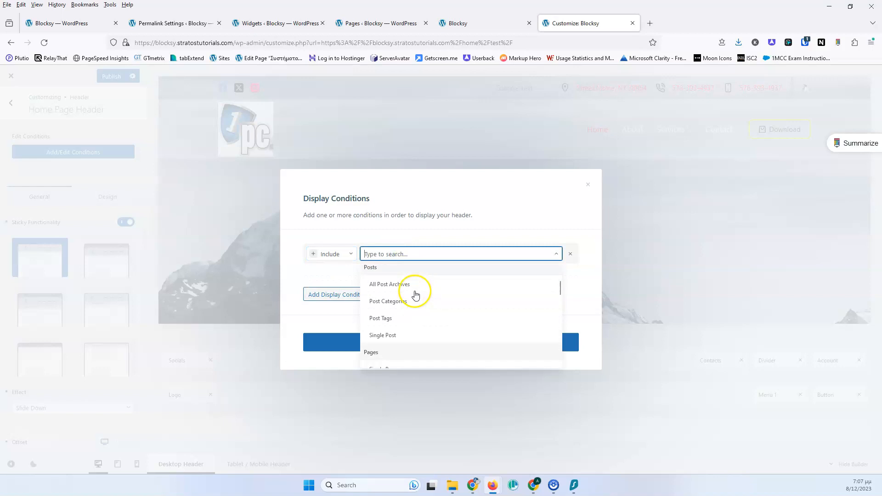
scroll(416, 294, "up", 3)
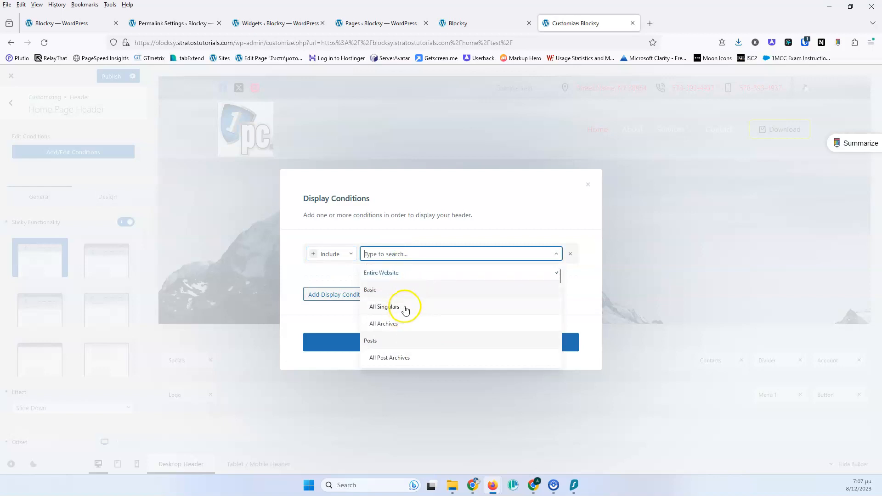
scroll(406, 315, "down", 3)
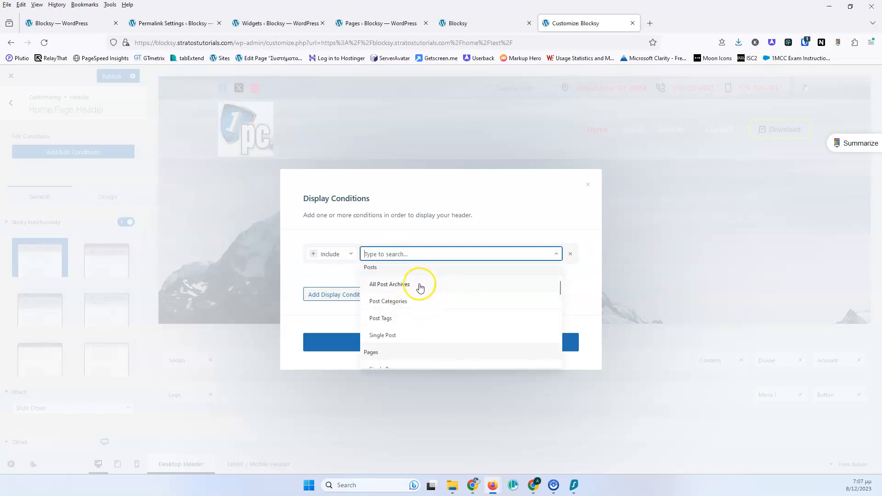
scroll(425, 293, "down", 2)
scroll(423, 296, "down", 5)
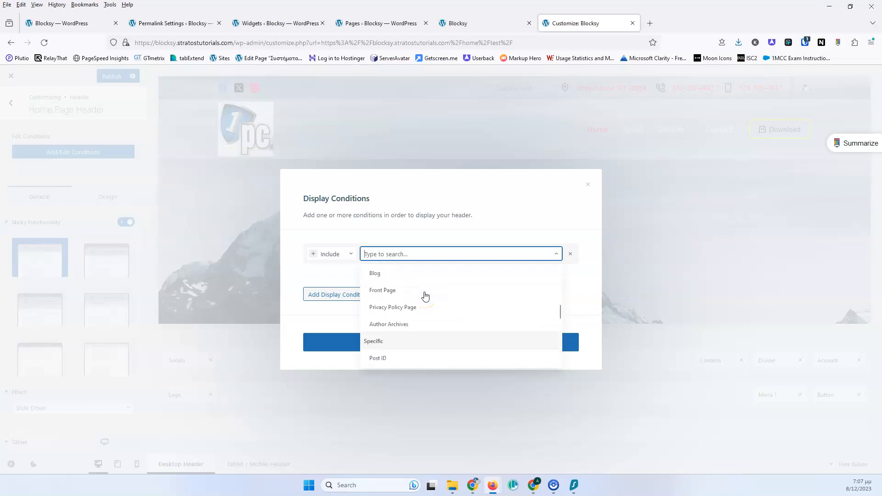
left_click(393, 307)
left_click(494, 255)
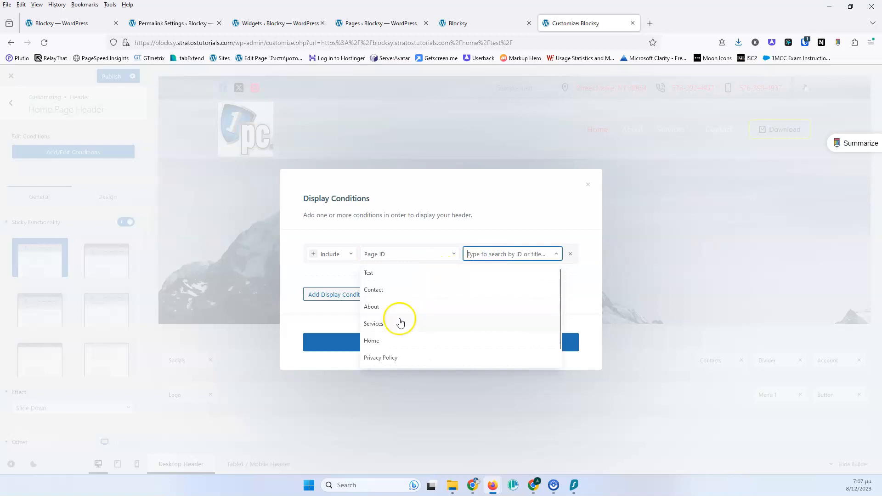
left_click(388, 340)
left_click(447, 347)
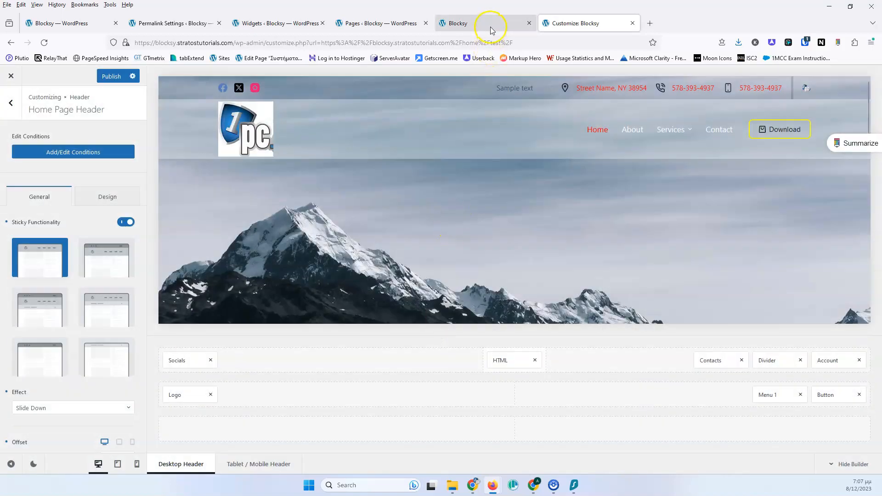
left_click(111, 76)
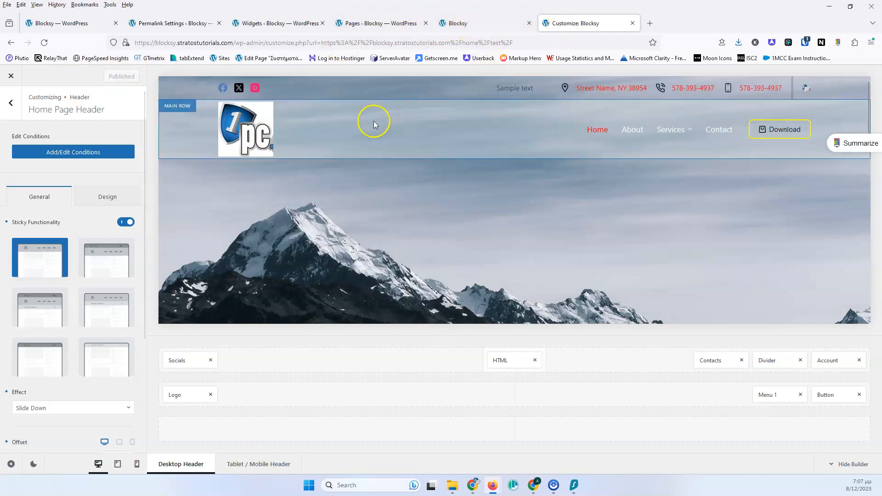
- Compare the Global Header with the Home Page Header in the Customizer preview, and reopen the Home Page Header's settings
left_click(11, 103)
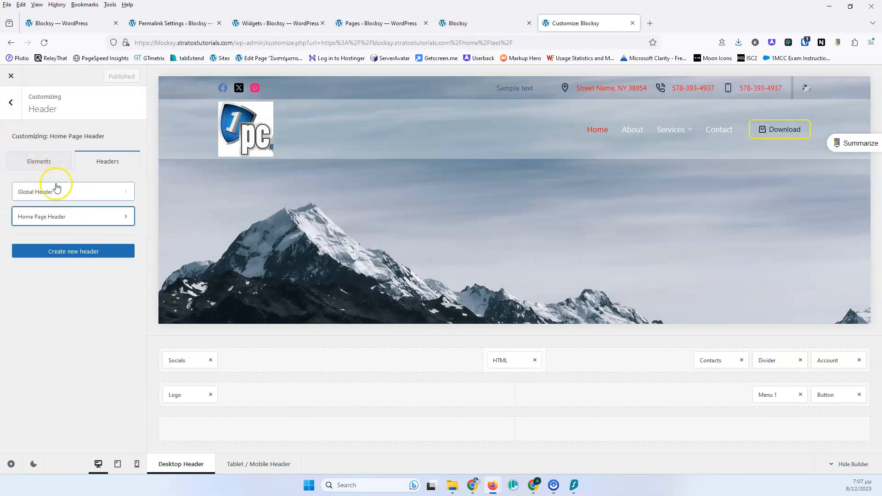
left_click(87, 190)
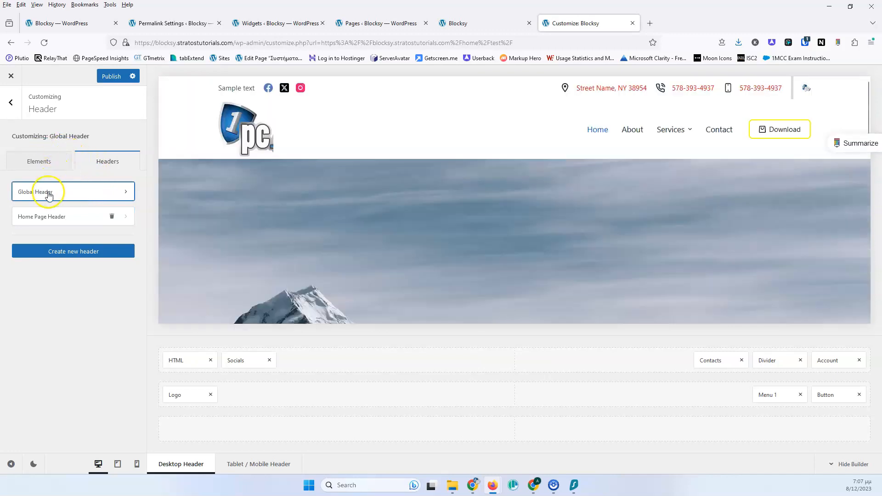
left_click(43, 191)
left_click(11, 103)
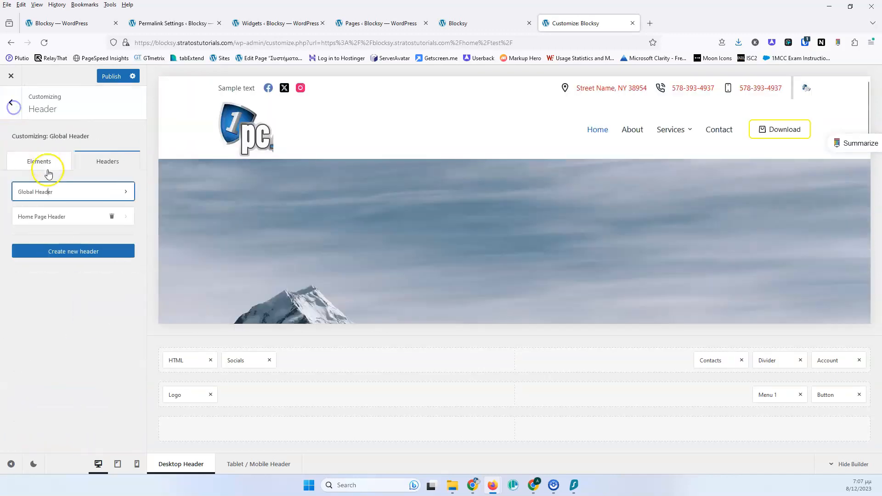
left_click(61, 218)
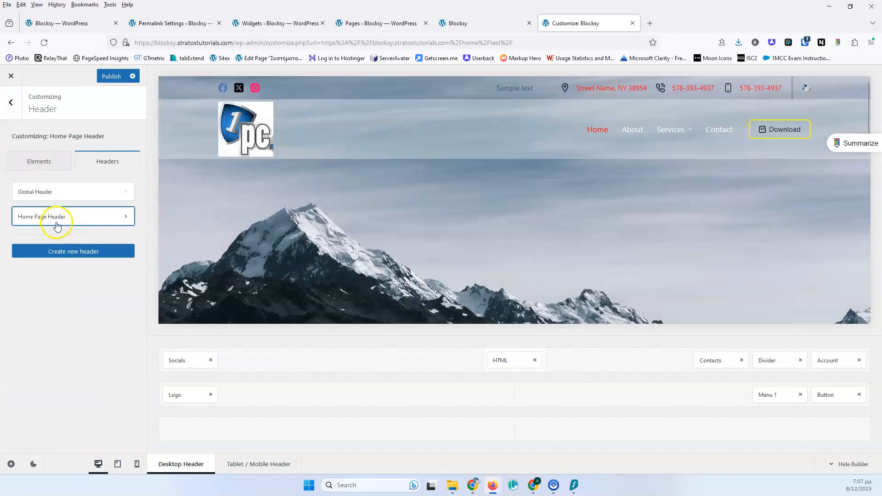
left_click(54, 219)
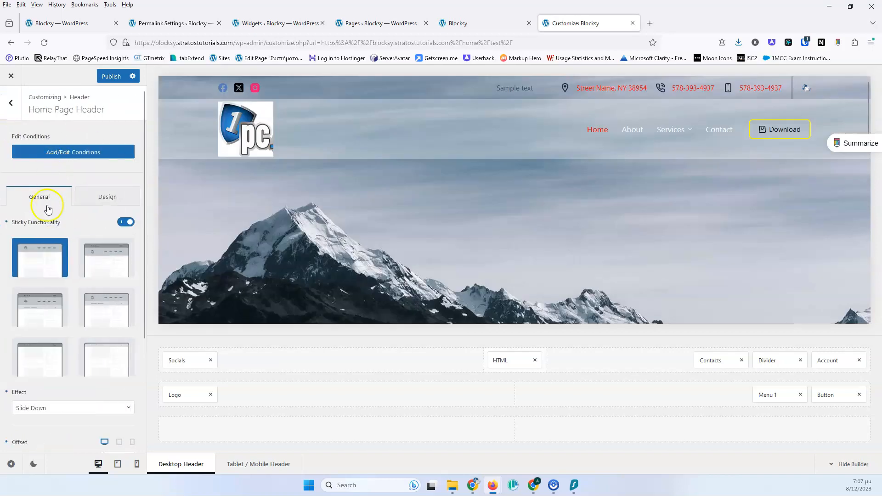
- Reload the live home page and check its header's transparent and sticky states while scrolling
left_click(482, 26)
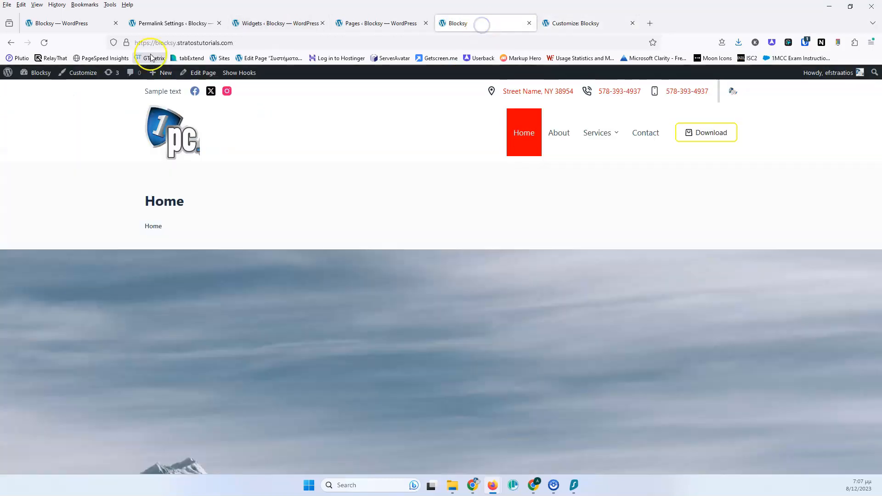
left_click(44, 42)
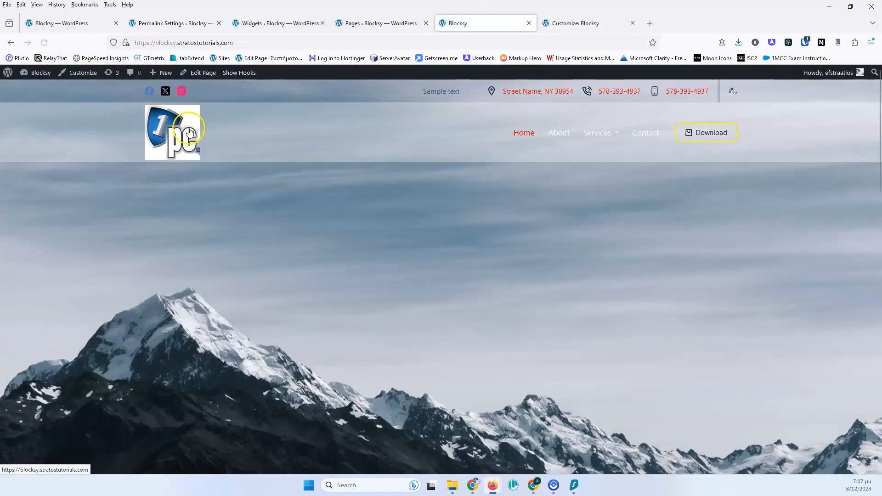
scroll(288, 273, "down", 5)
scroll(289, 272, "up", 5)
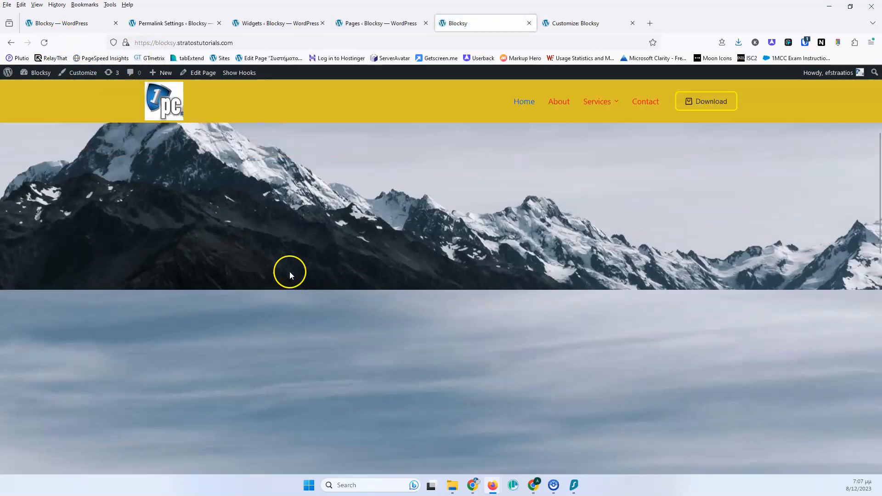
scroll(290, 271, "down", 2)
scroll(289, 271, "down", 2)
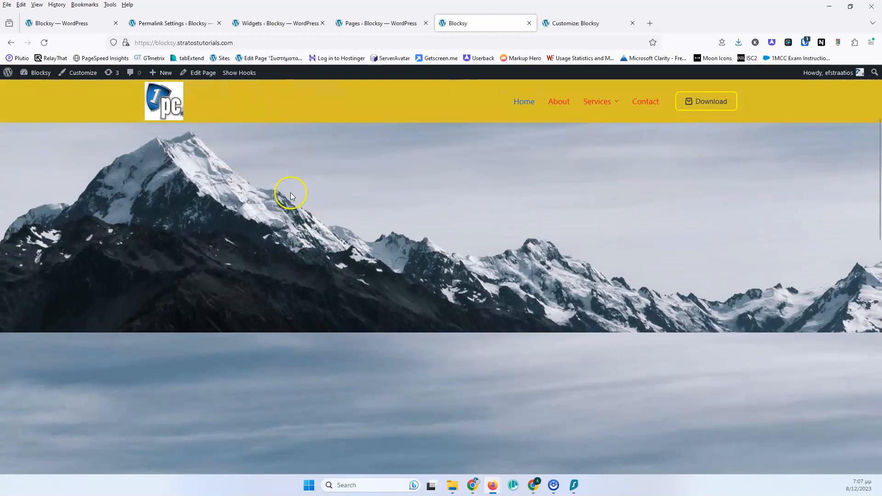
scroll(290, 192, "up", 2)
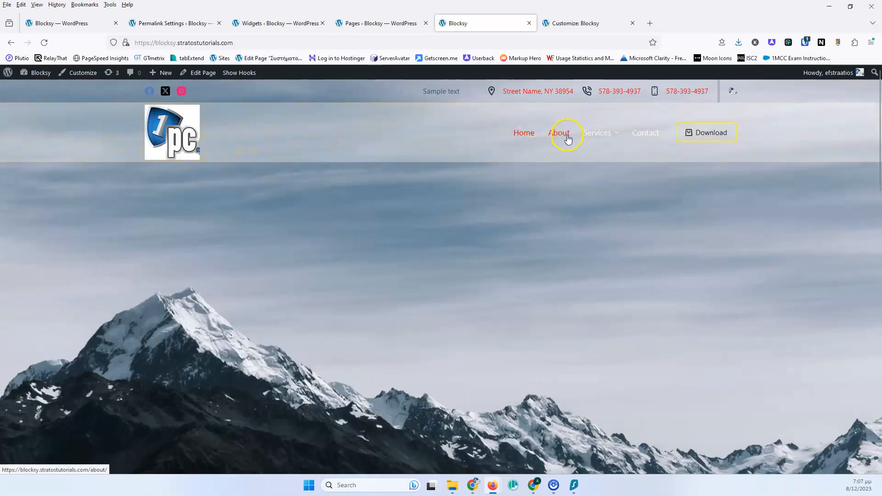
- Visit the live About and Contact pages to check which header they use
left_click(563, 138)
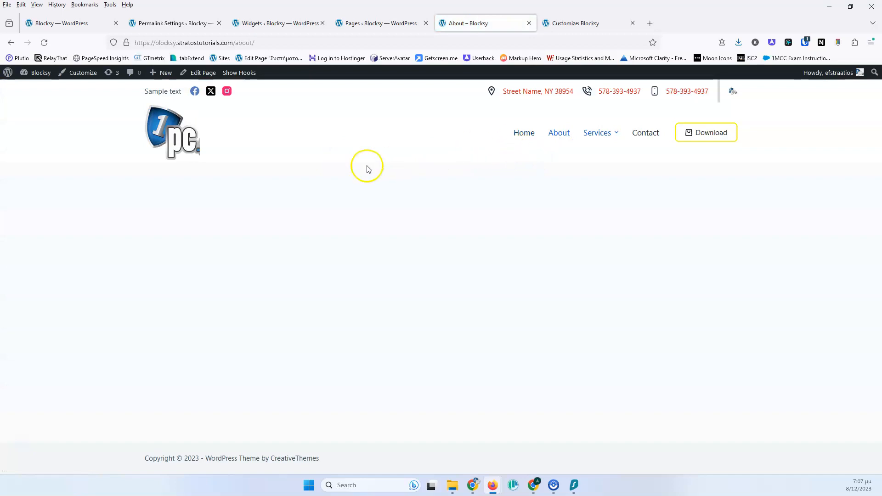
mouse_move(604, 142)
left_click(646, 137)
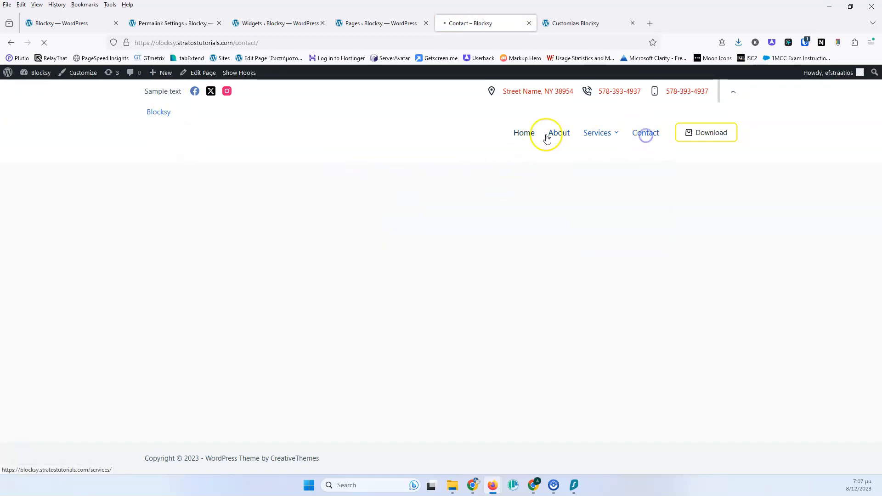
- Load the site's test page by its address and check its header at the page top and while scrolling
double_click(245, 43)
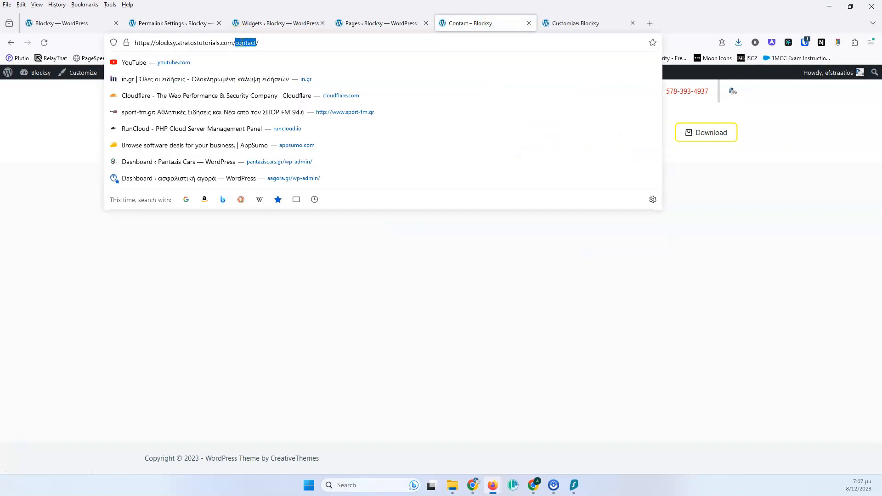
type("test")
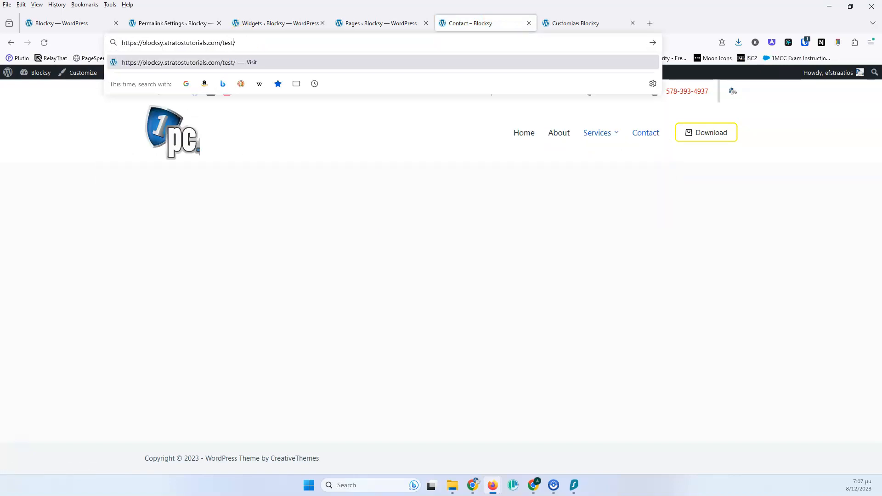
key("Return")
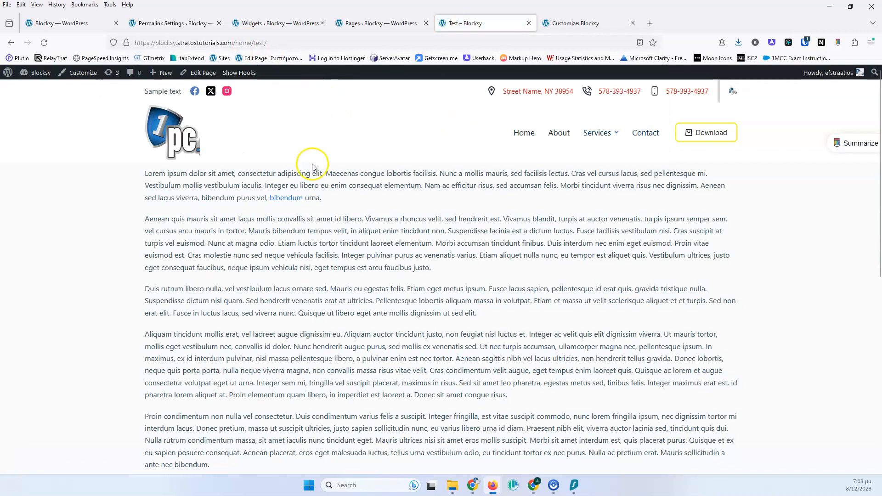
scroll(363, 235, "down", 5)
scroll(370, 236, "down", 5)
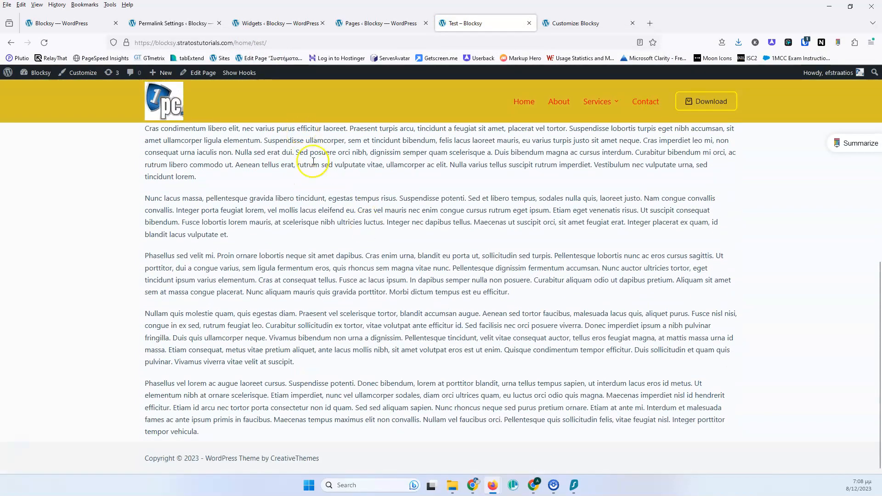
scroll(320, 190, "up", 10)
scroll(321, 189, "down", 5)
scroll(320, 187, "up", 5)
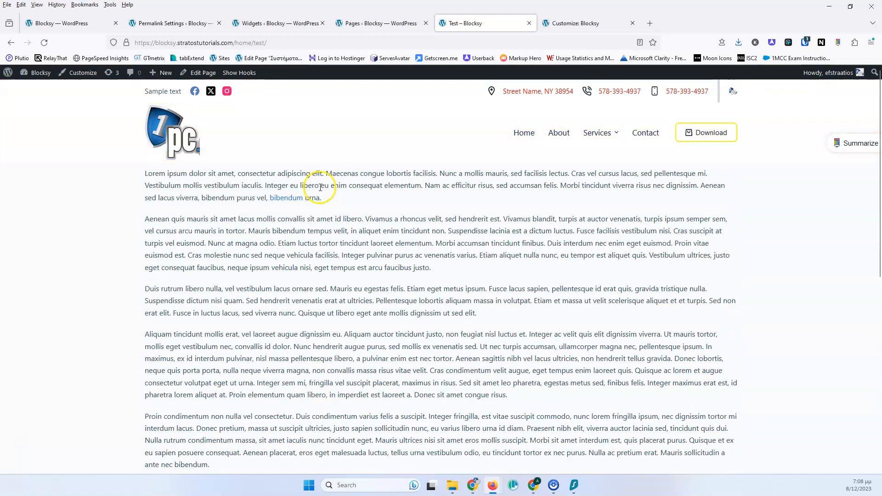
- Return to the Customizer and go back to the list of headers
key("ctrl+Tab")
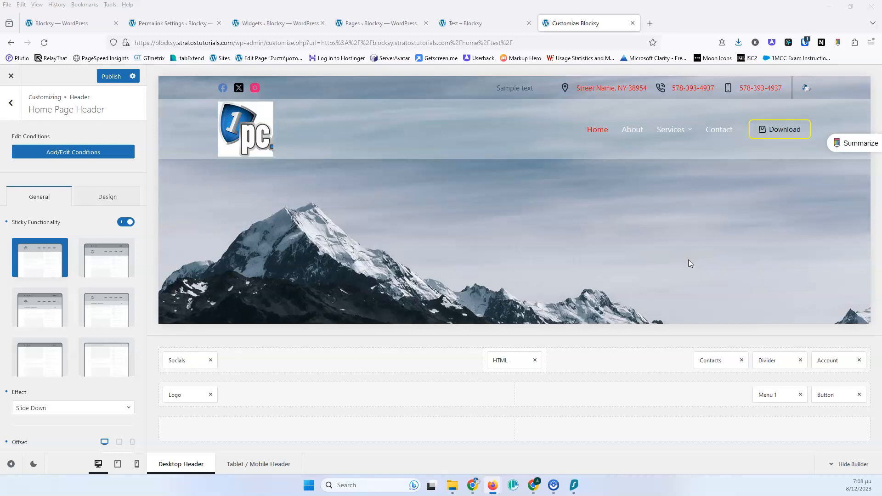
left_click(21, 99)
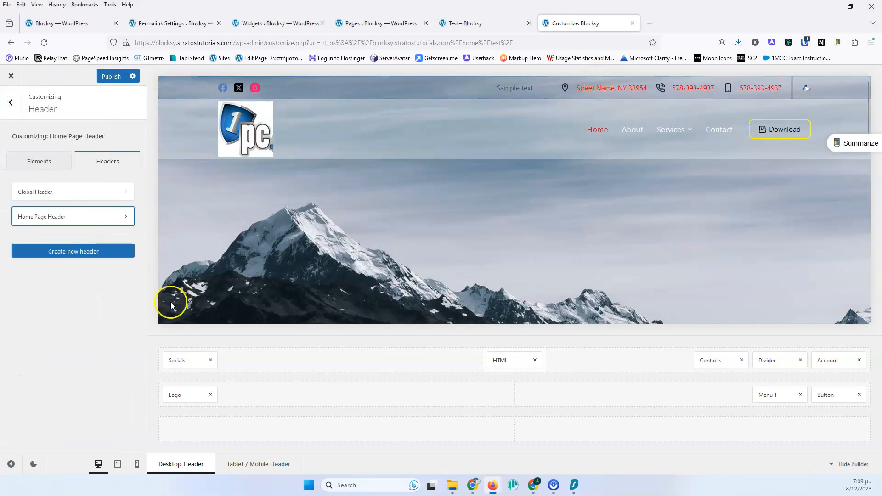